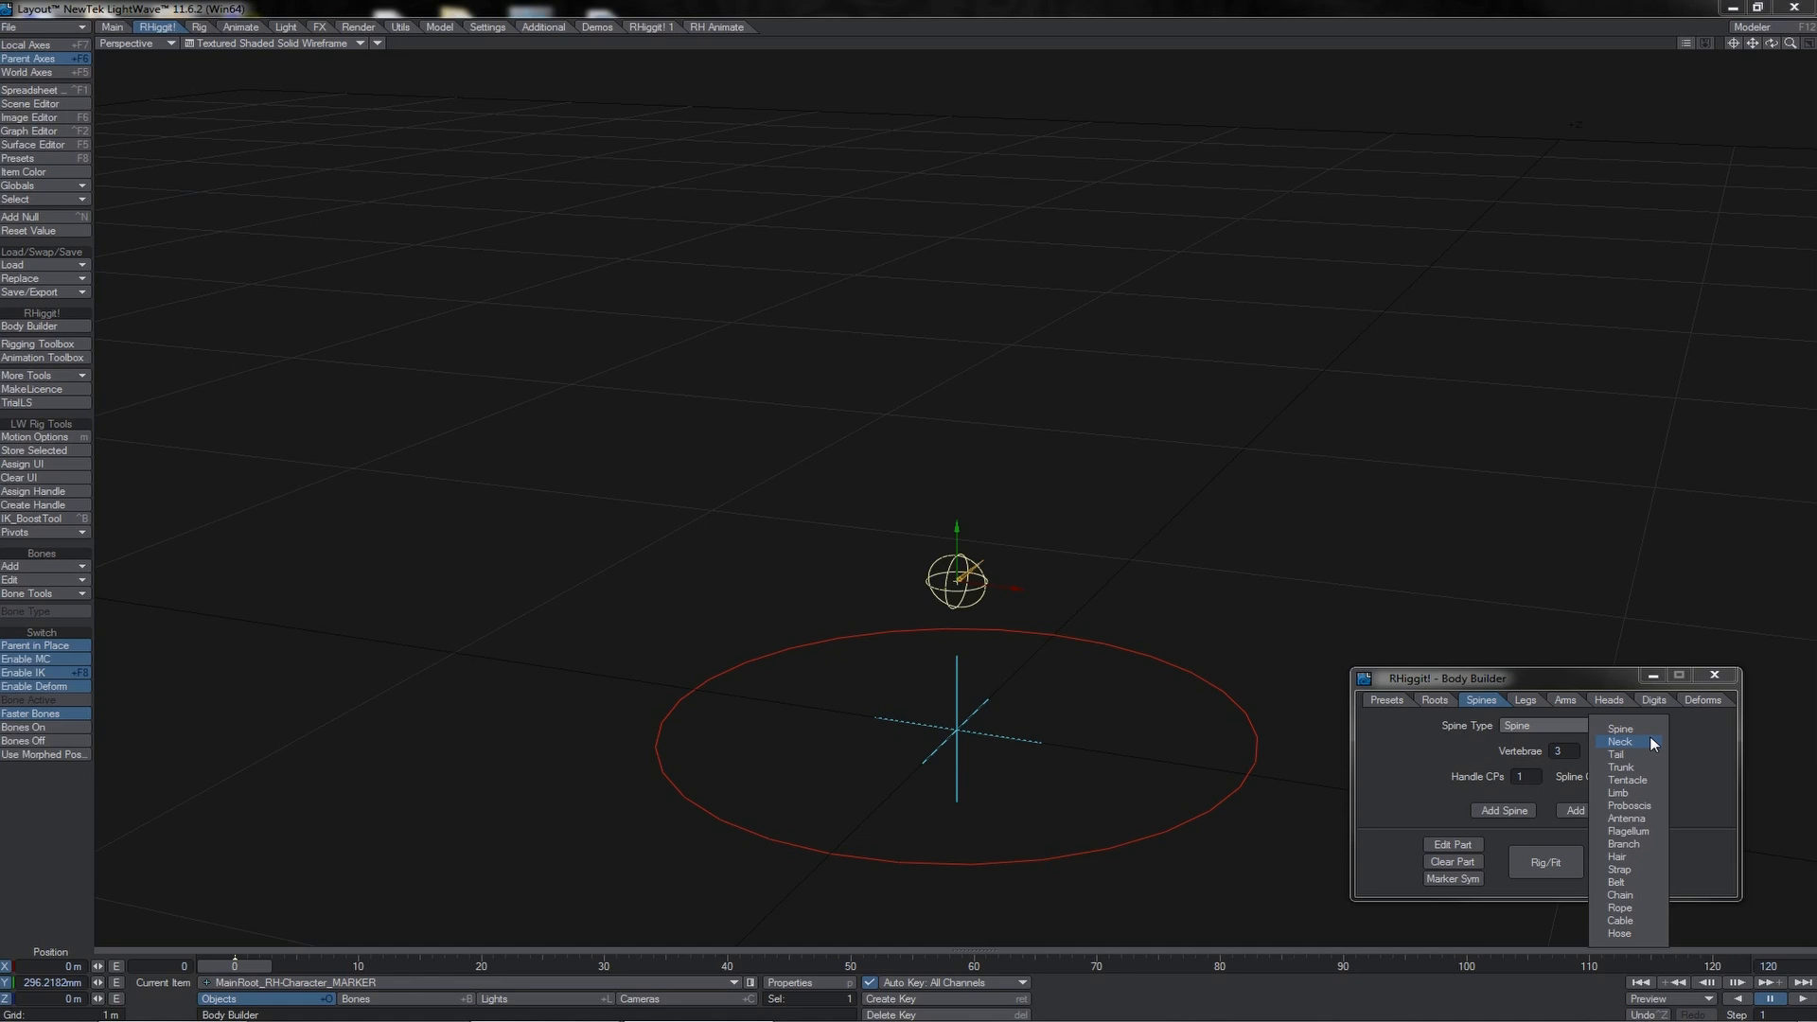
Add a Spine part with 9 vertebrae, 3 handle CPs and 3 spline CPs, accepting the offered parent.
click(1651, 730)
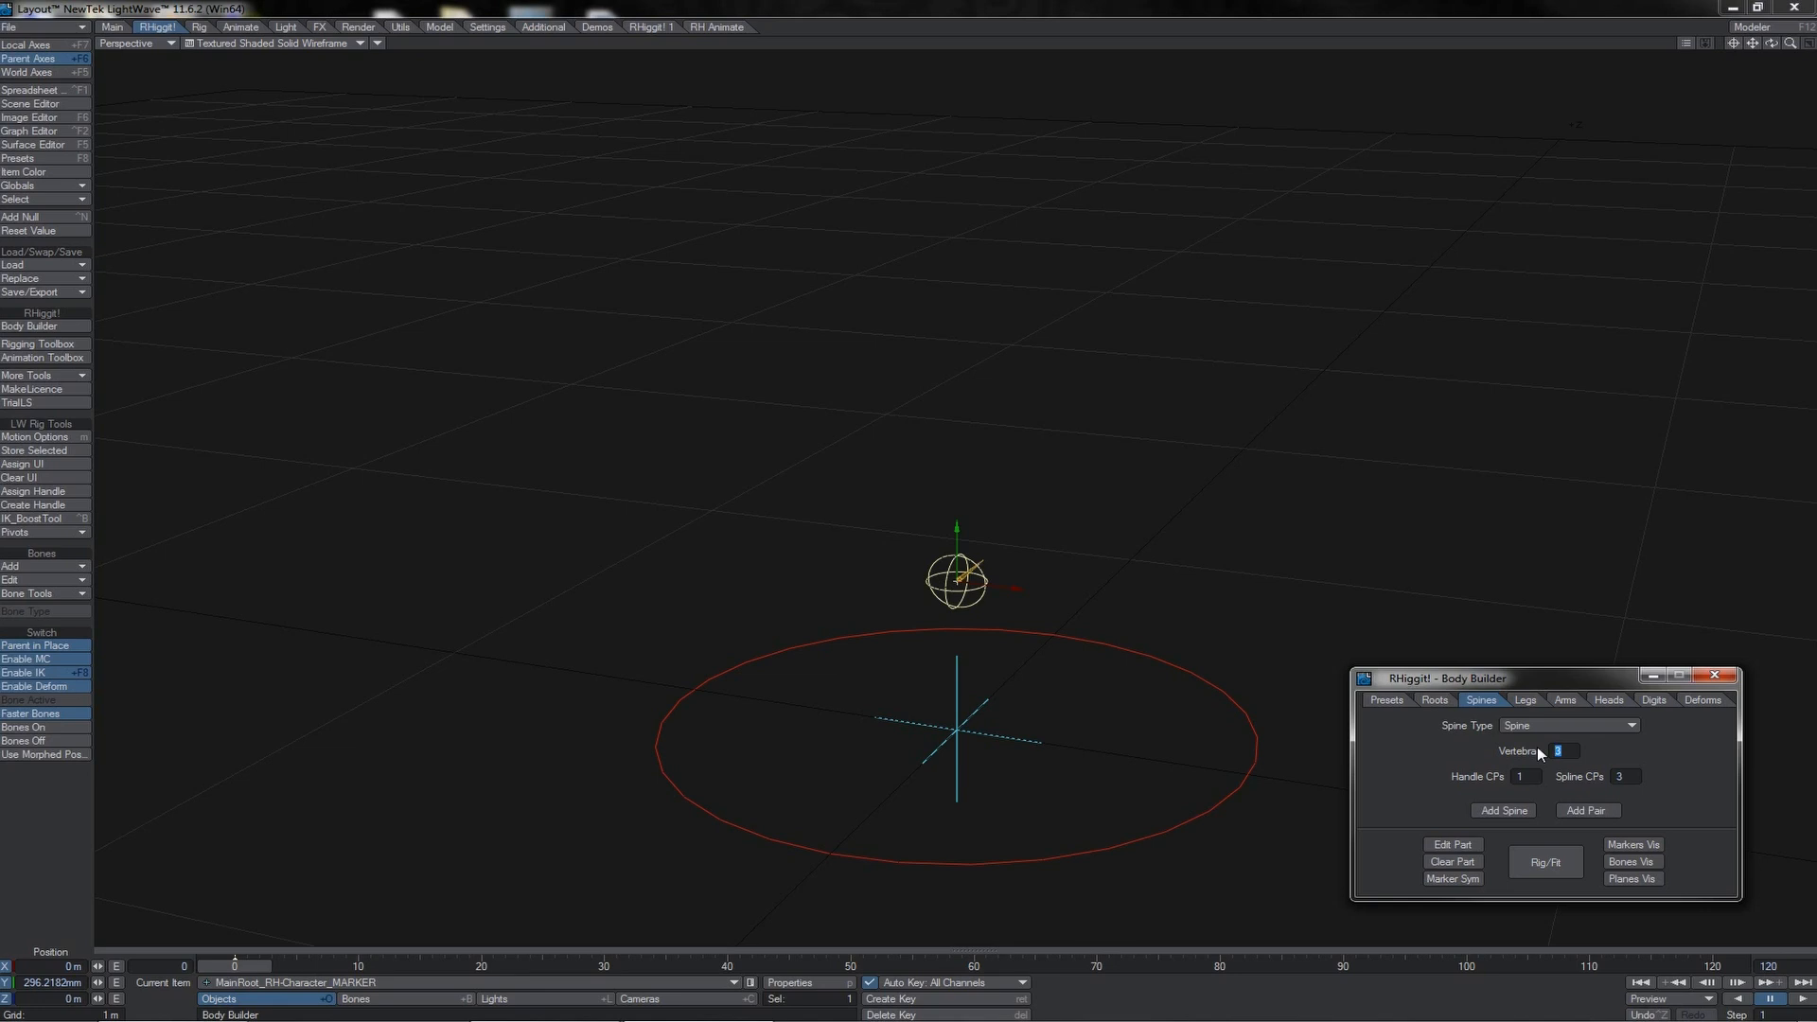
click(1527, 775)
click(1556, 750)
click(1519, 775)
click(1627, 774)
key(Return)
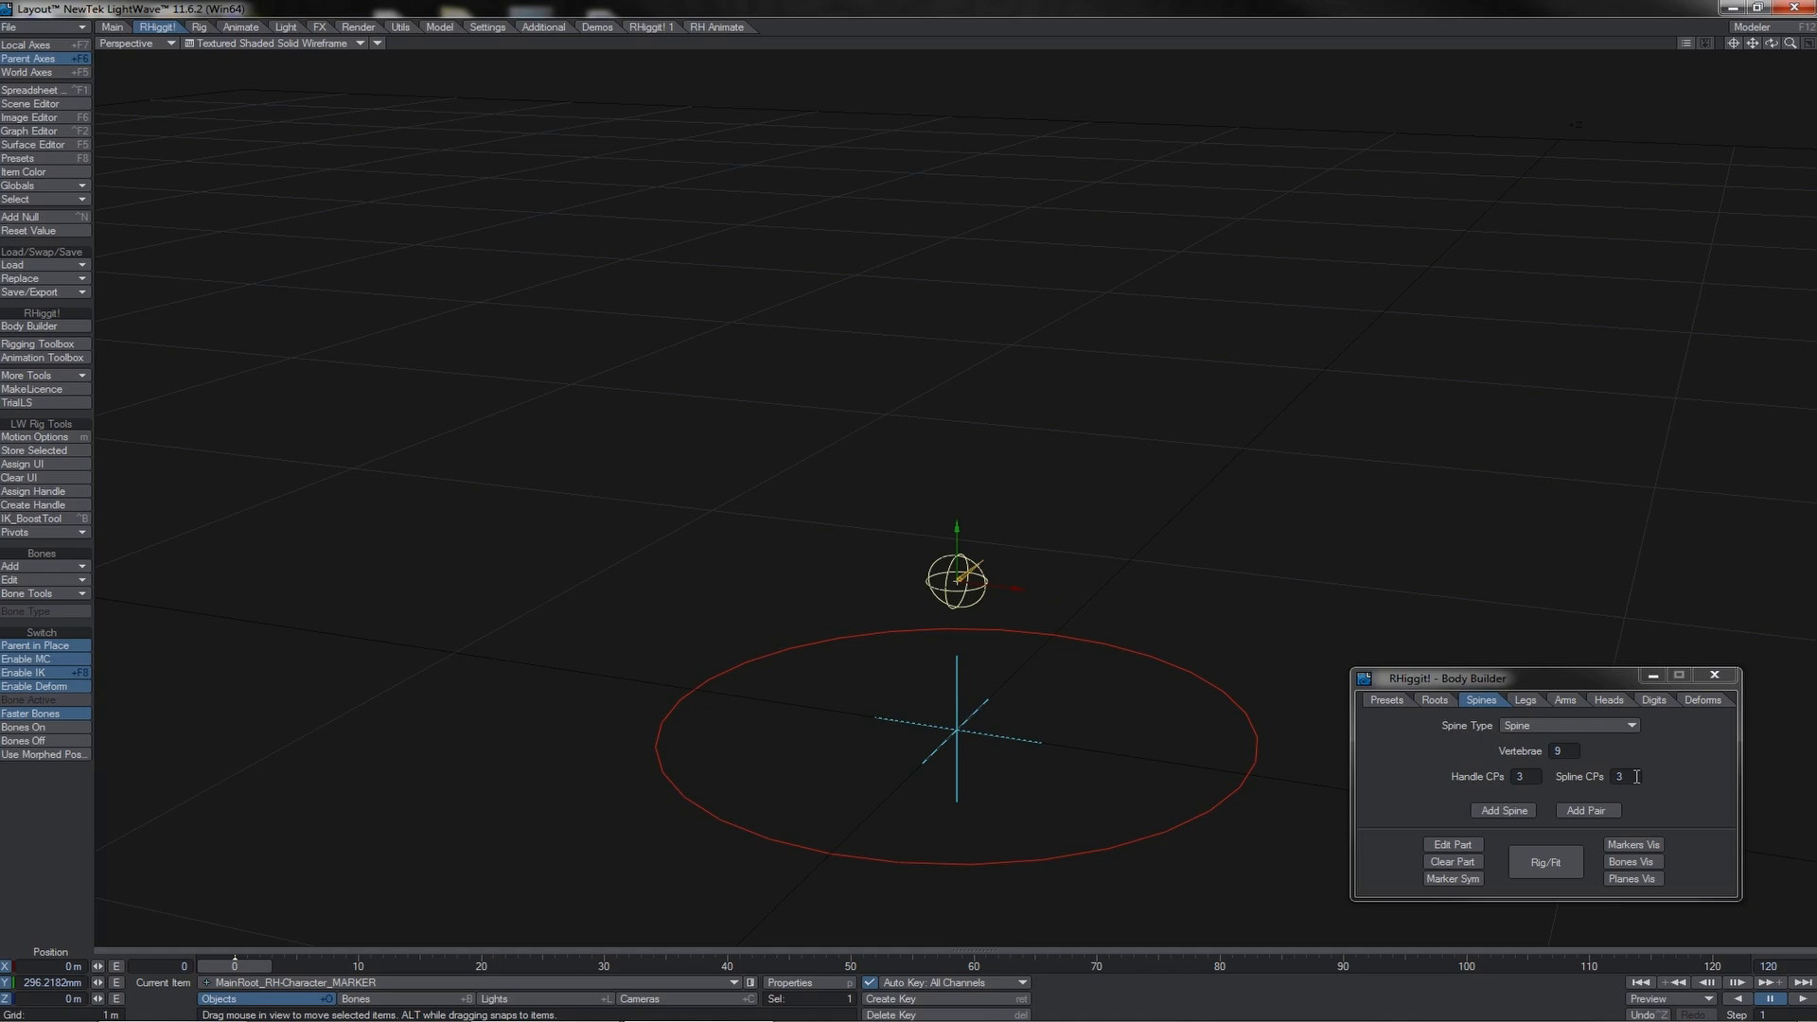
click(1518, 812)
click(605, 531)
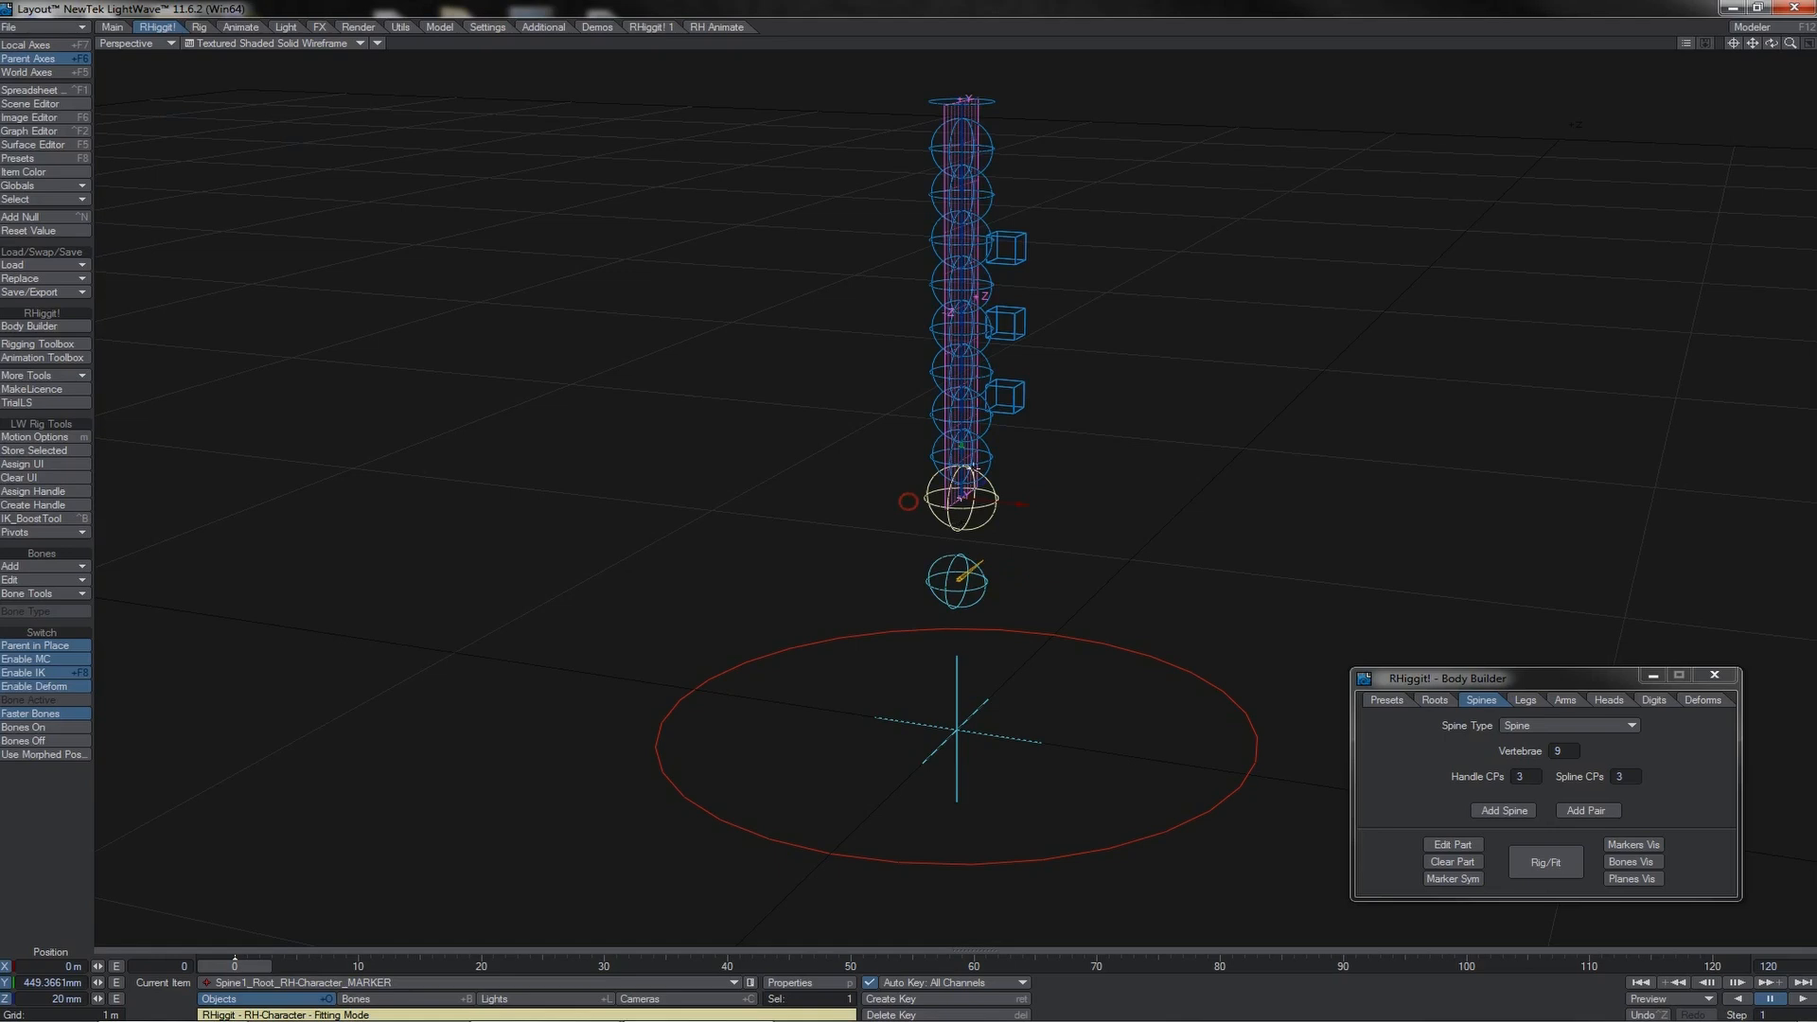
Shift the Spine1-5, Spine1-6 and Spine1-7 vertebra markers backward along Z, with Spine1-7 at about -23 mm.
click(990, 463)
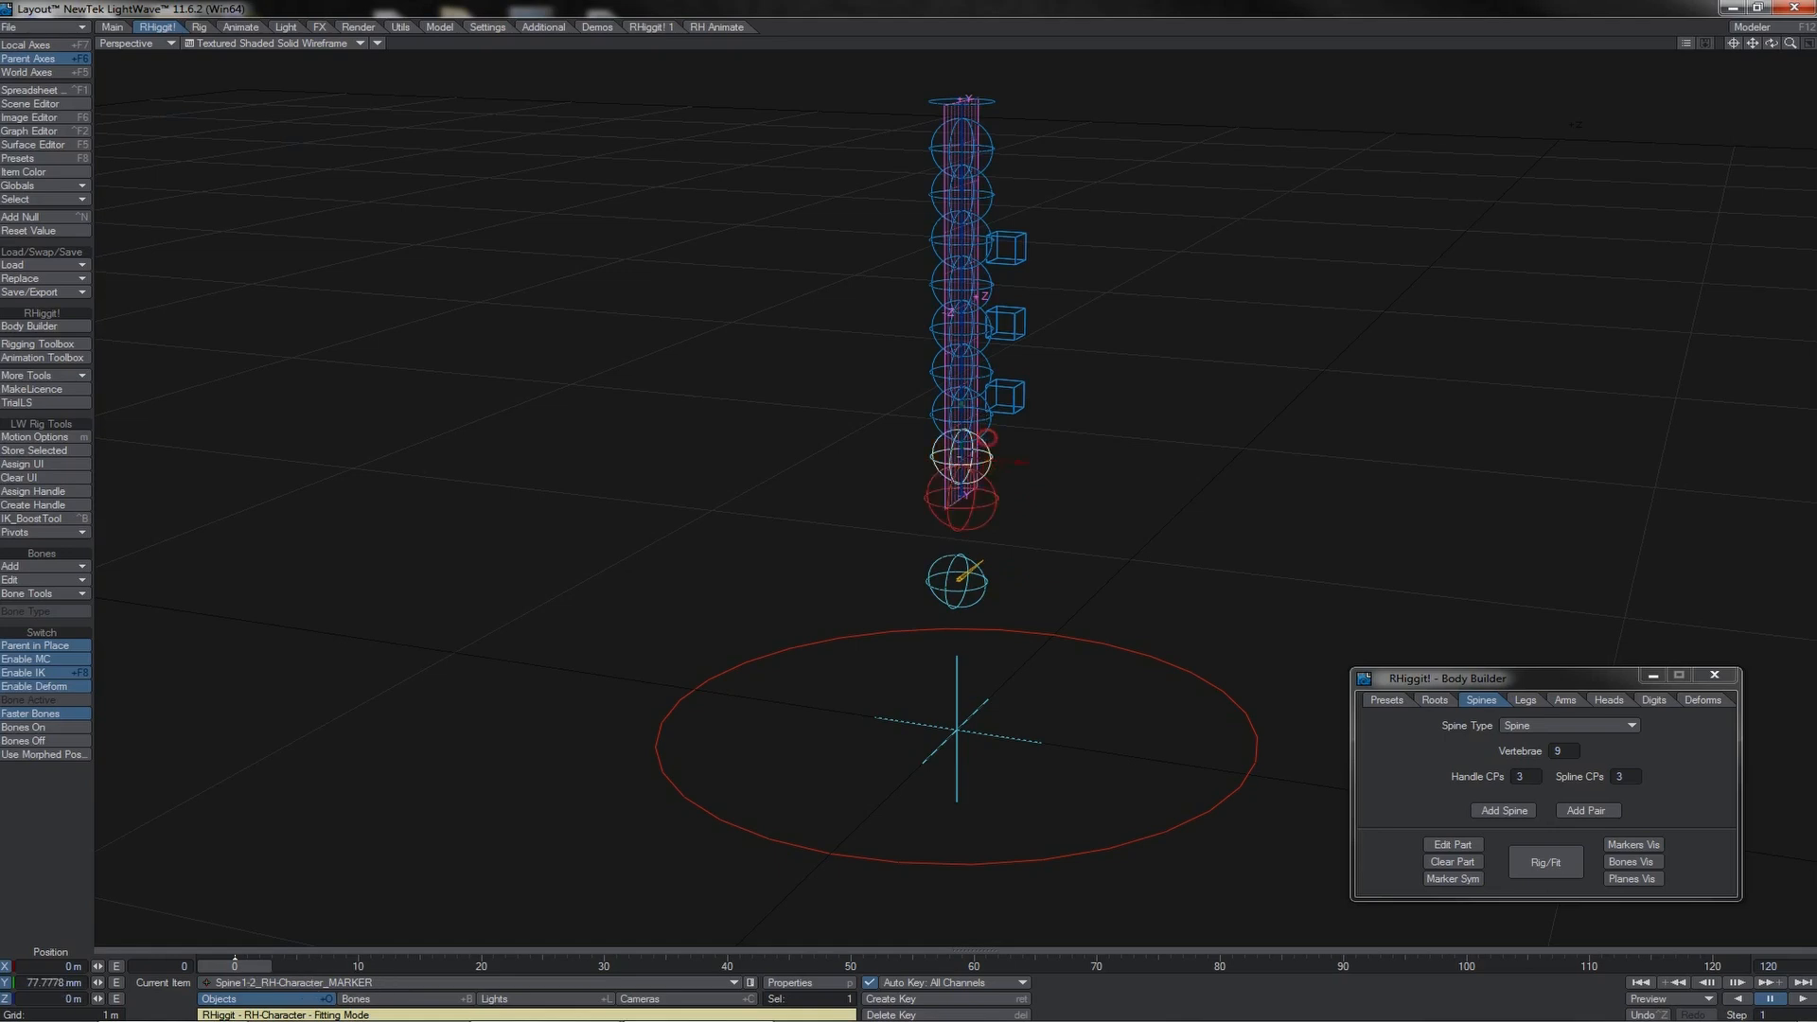
click(988, 420)
click(988, 380)
click(989, 331)
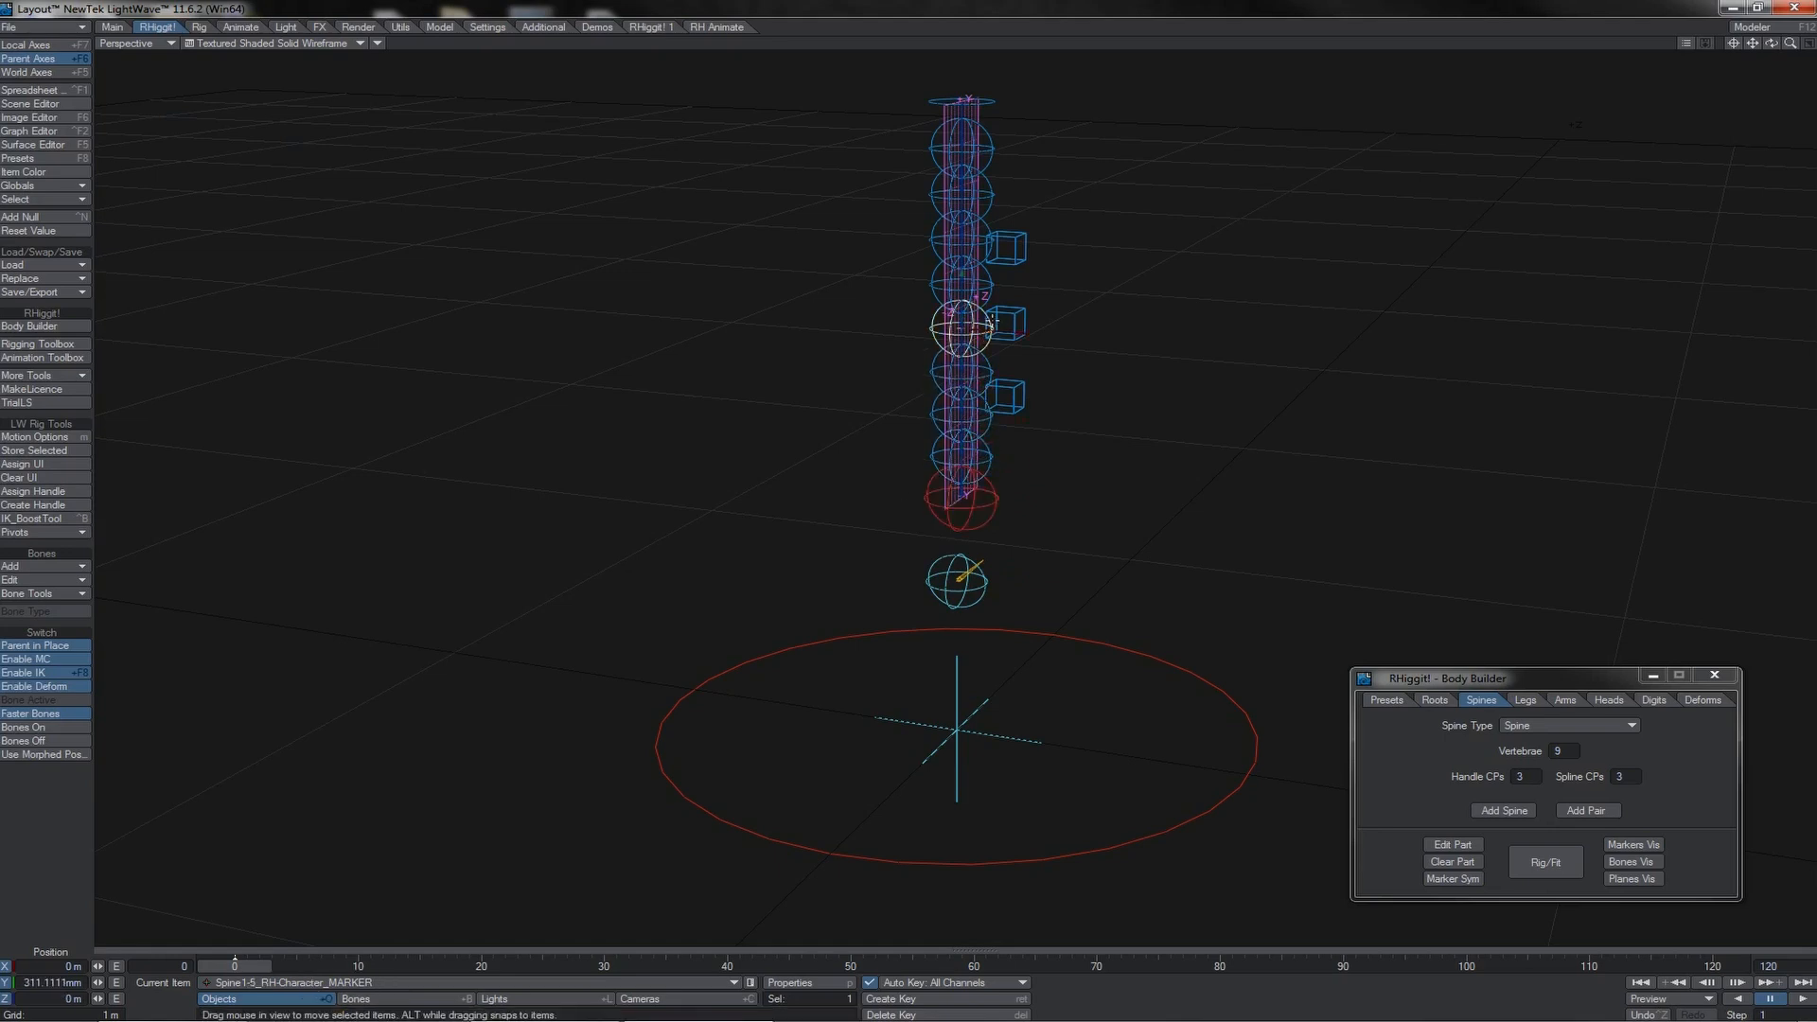
drag(990, 321, 991, 224)
click(987, 290)
click(993, 238)
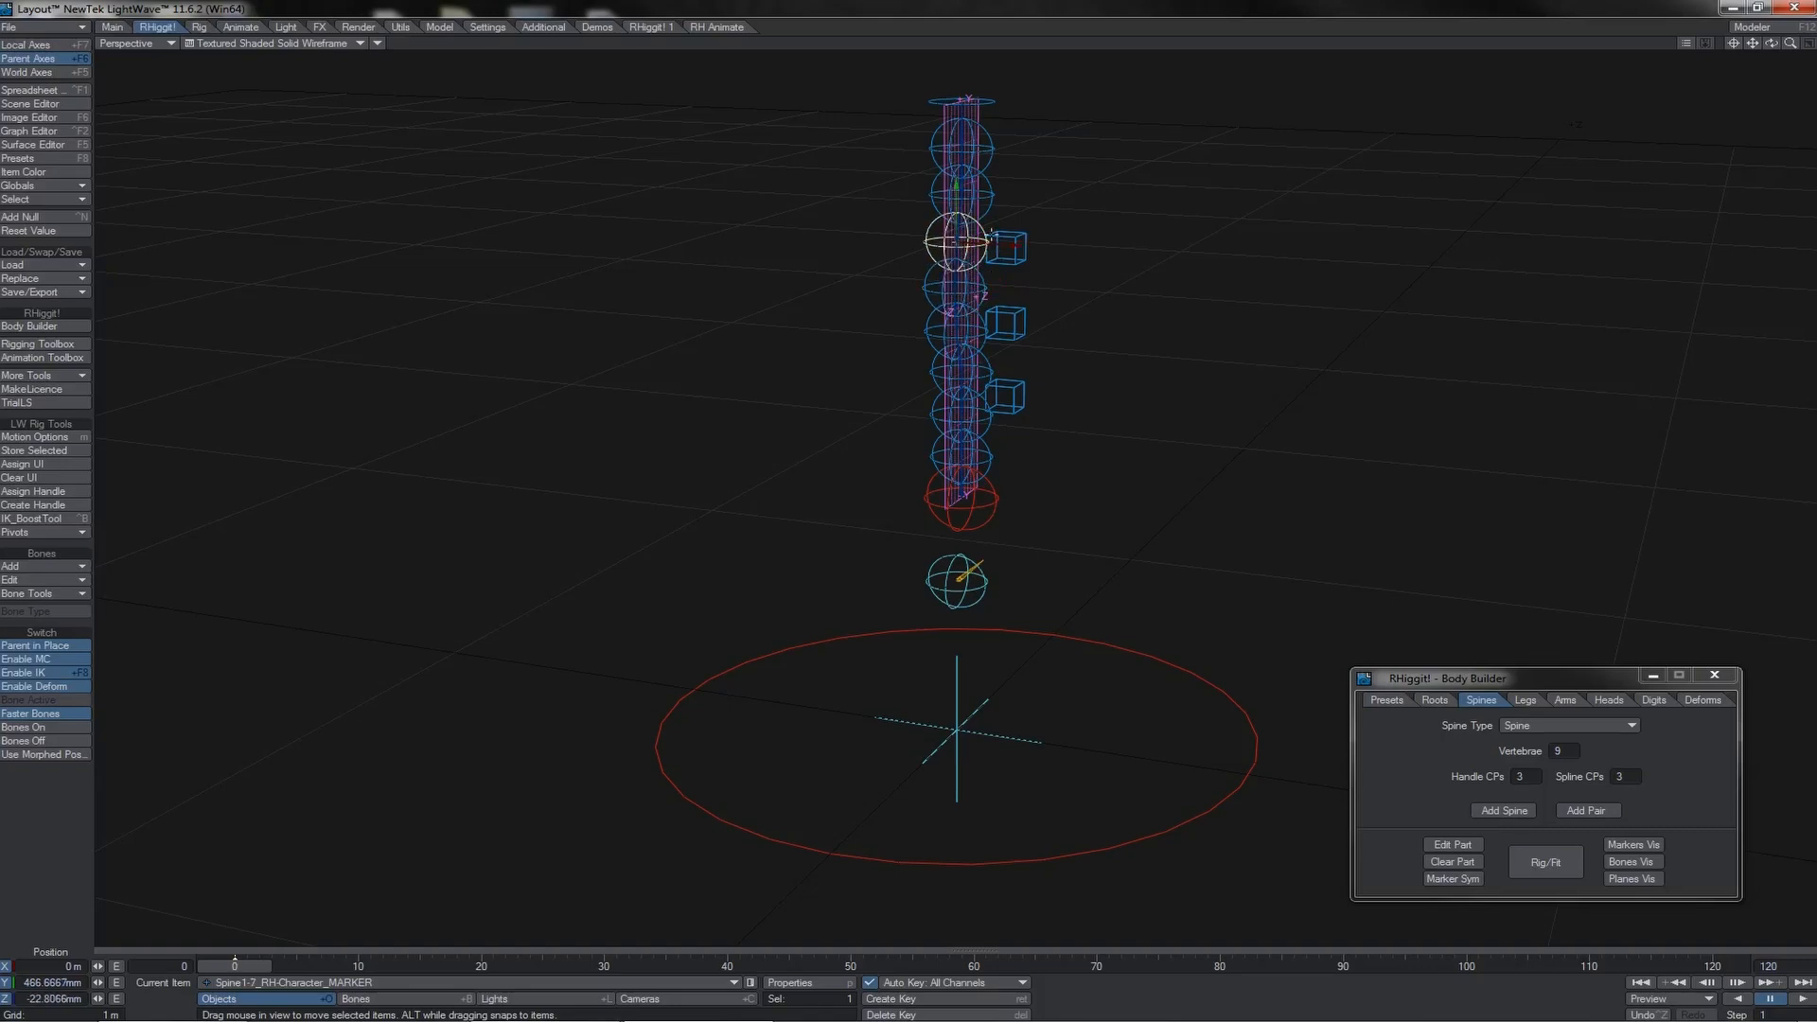
Raise the spine's tip marker above the last vertebra to about 117 mm in Y.
click(991, 149)
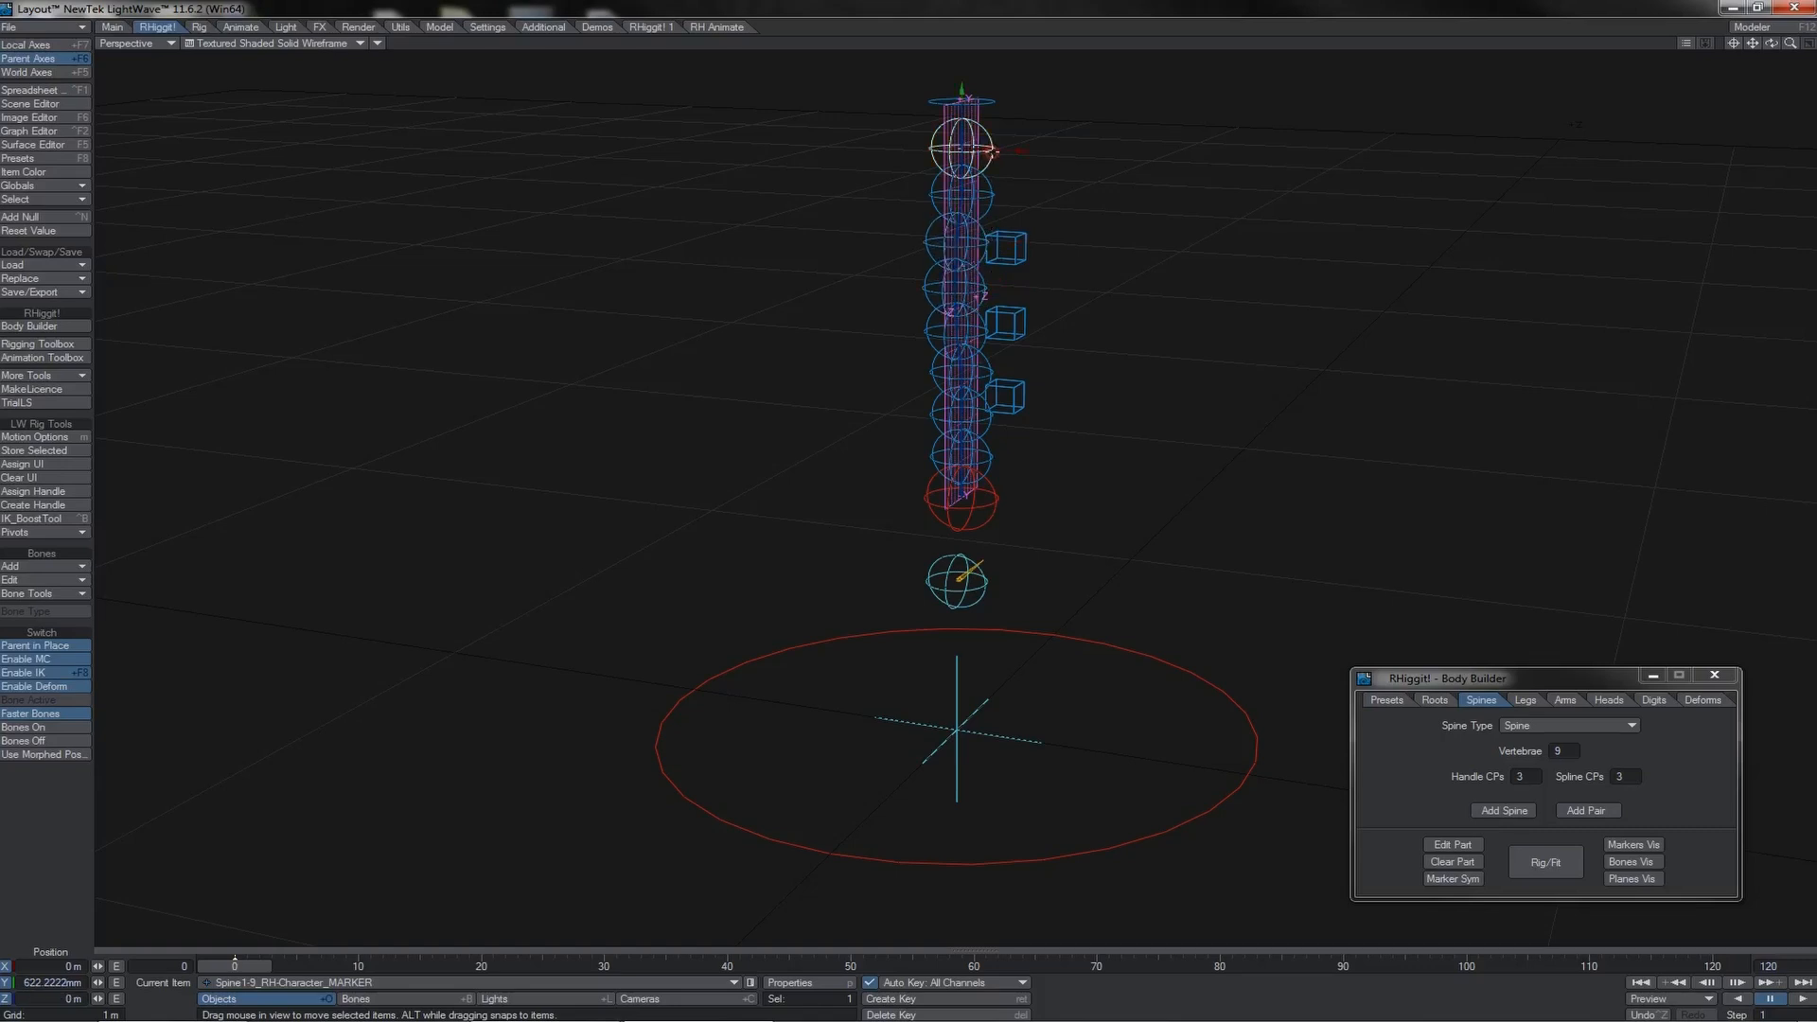
drag(1731, 44, 1809, 44)
click(1730, 47)
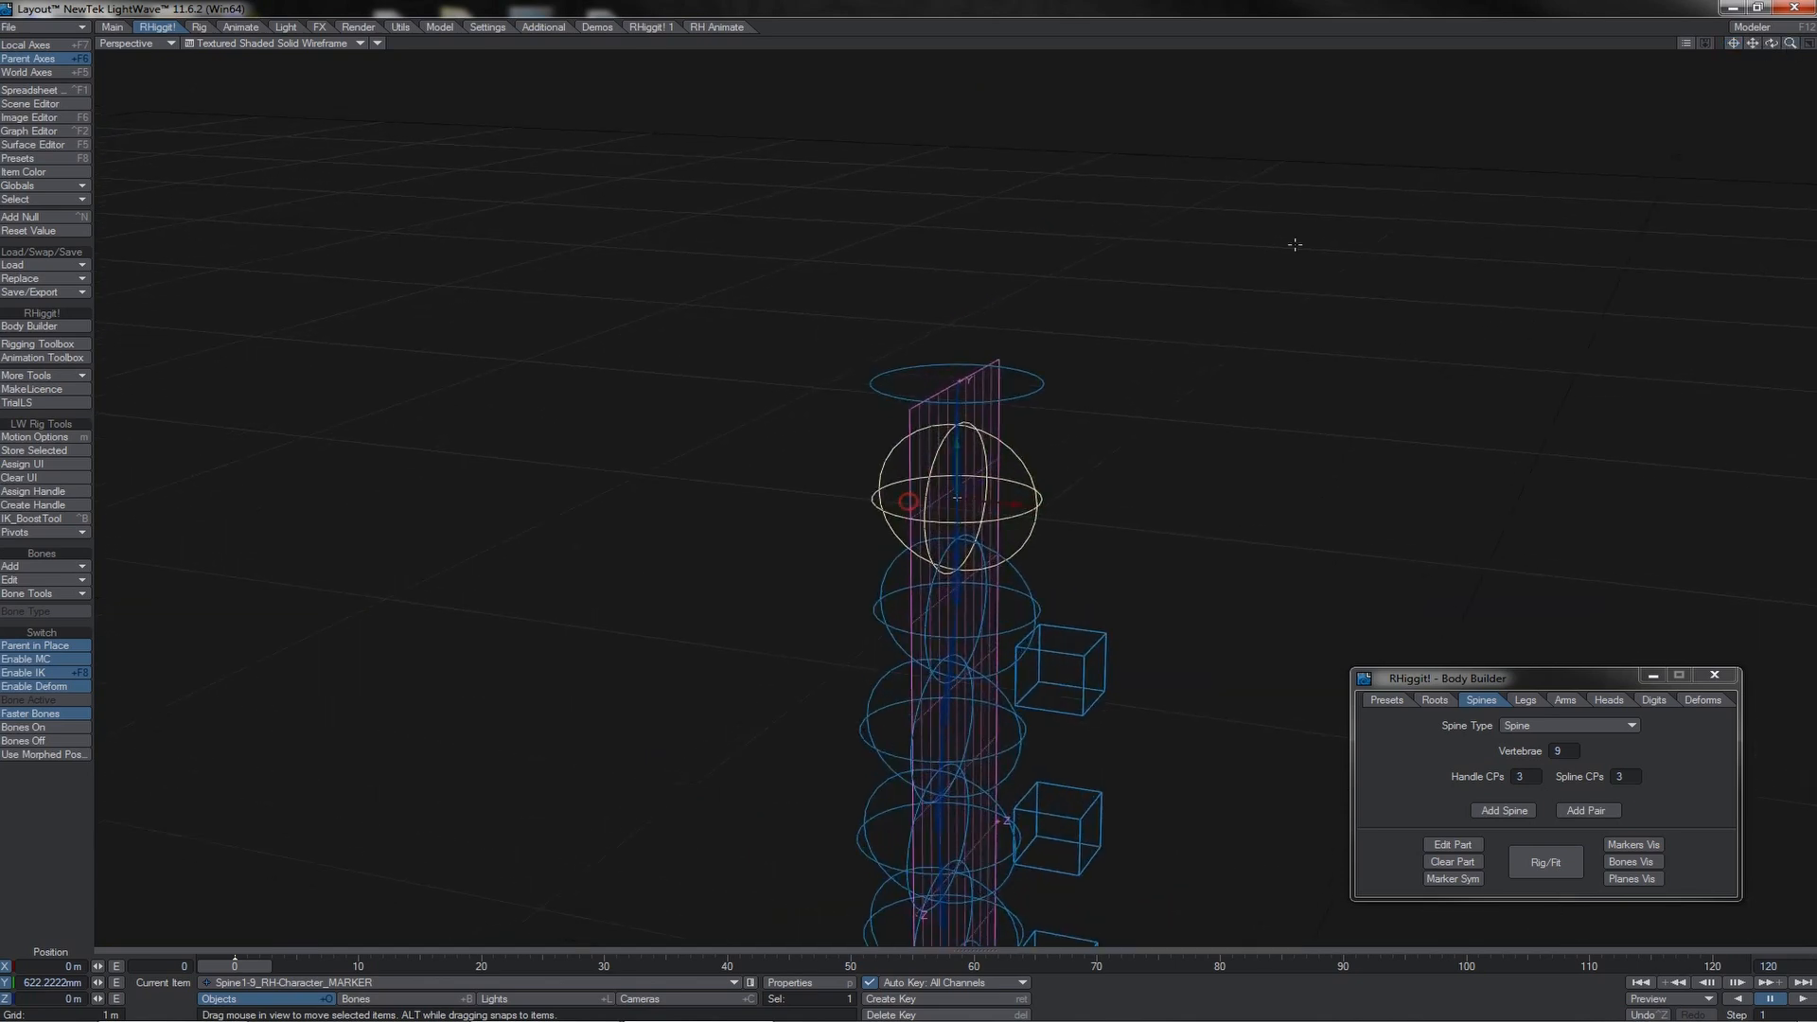
click(1033, 379)
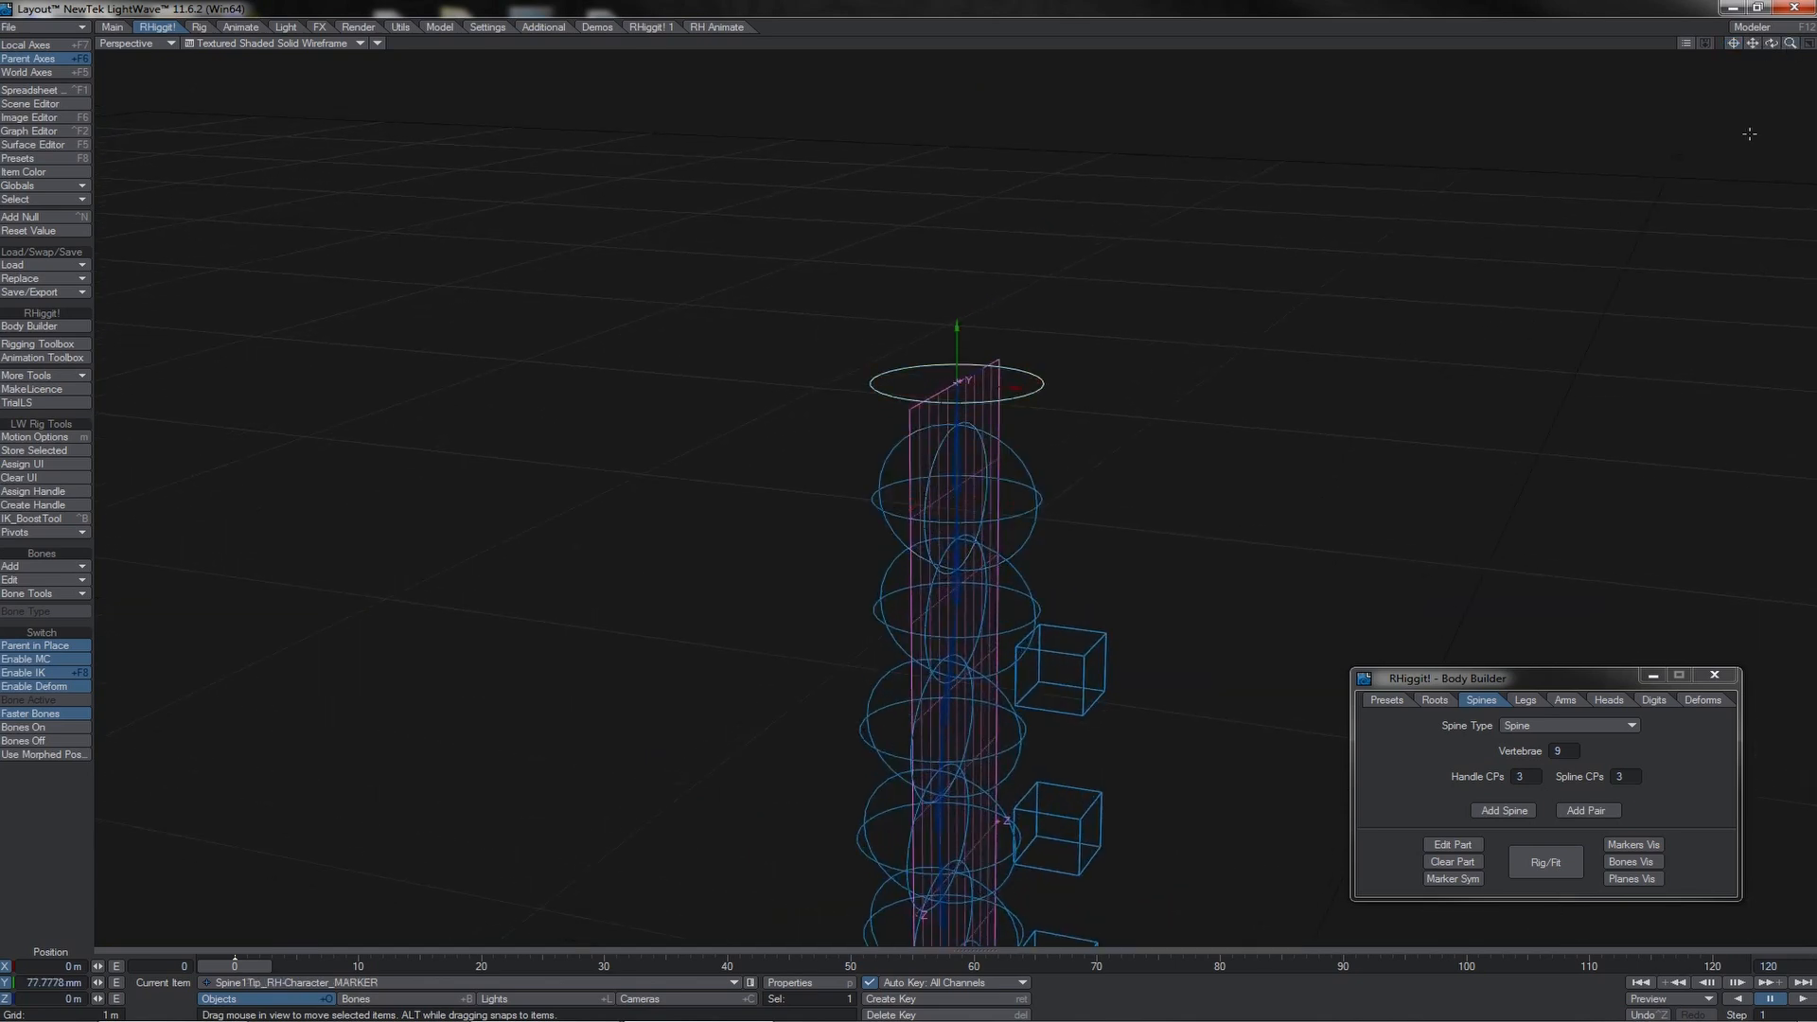
drag(1770, 44, 1785, 47)
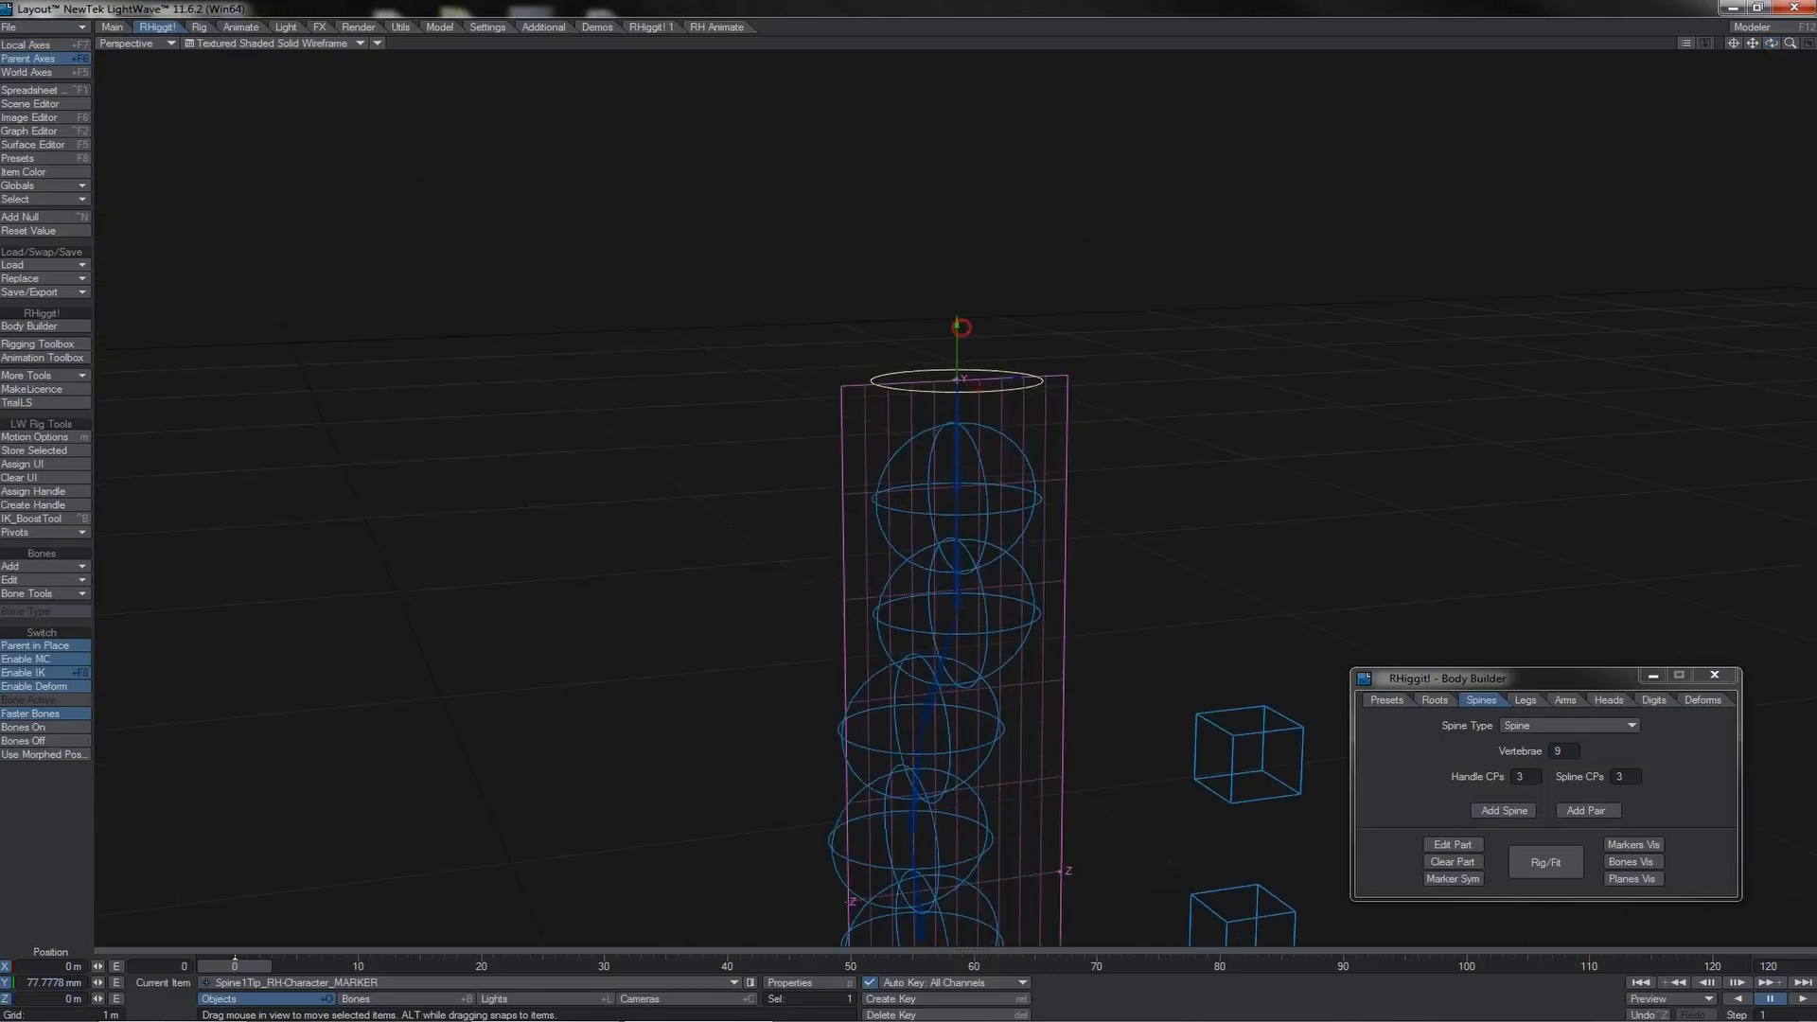
mouse_move(960, 328)
mouse_down()
mouse_move(957, 143)
mouse_move(957, 408)
mouse_move(957, 232)
mouse_move(957, 328)
mouse_up()
Try pitching the Spine1-9 marker and moving the spine tip marker backward, and undo both changes.
click(989, 426)
key(y)
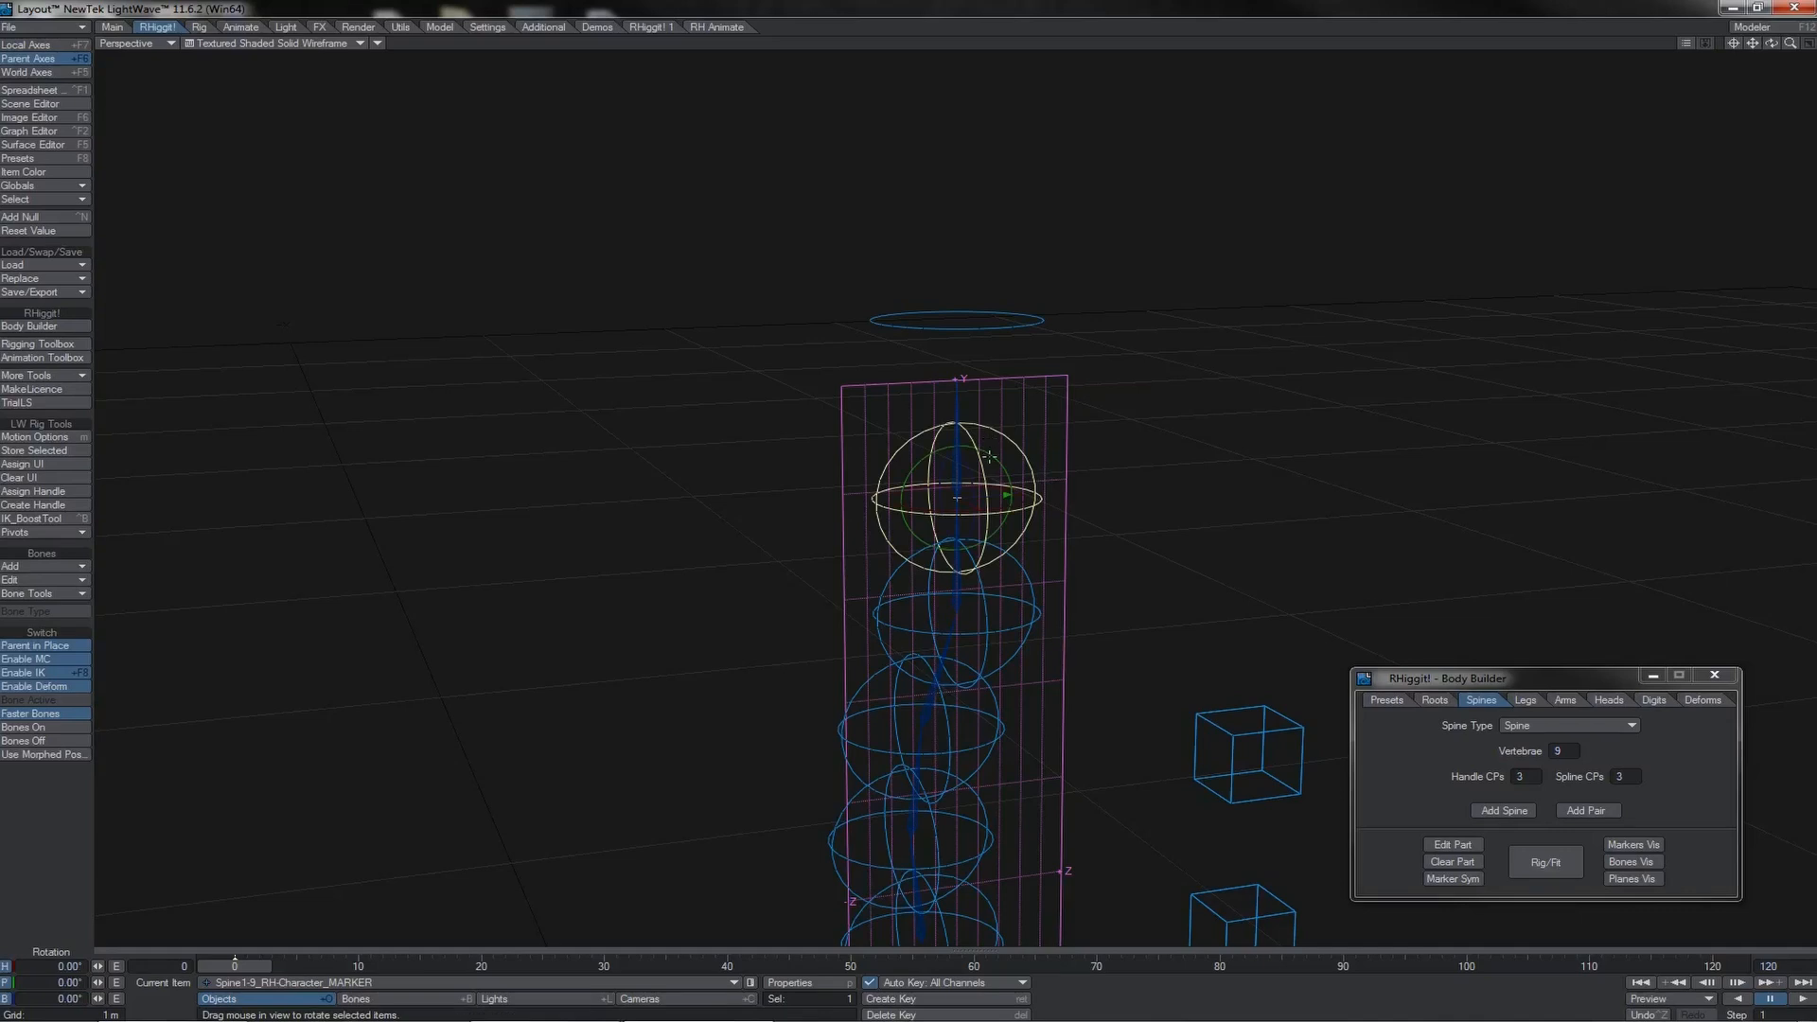
mouse_move(984, 445)
mouse_down()
mouse_move(971, 478)
mouse_move(1007, 495)
mouse_move(1003, 476)
mouse_move(1007, 511)
mouse_move(1005, 485)
mouse_up()
click(982, 314)
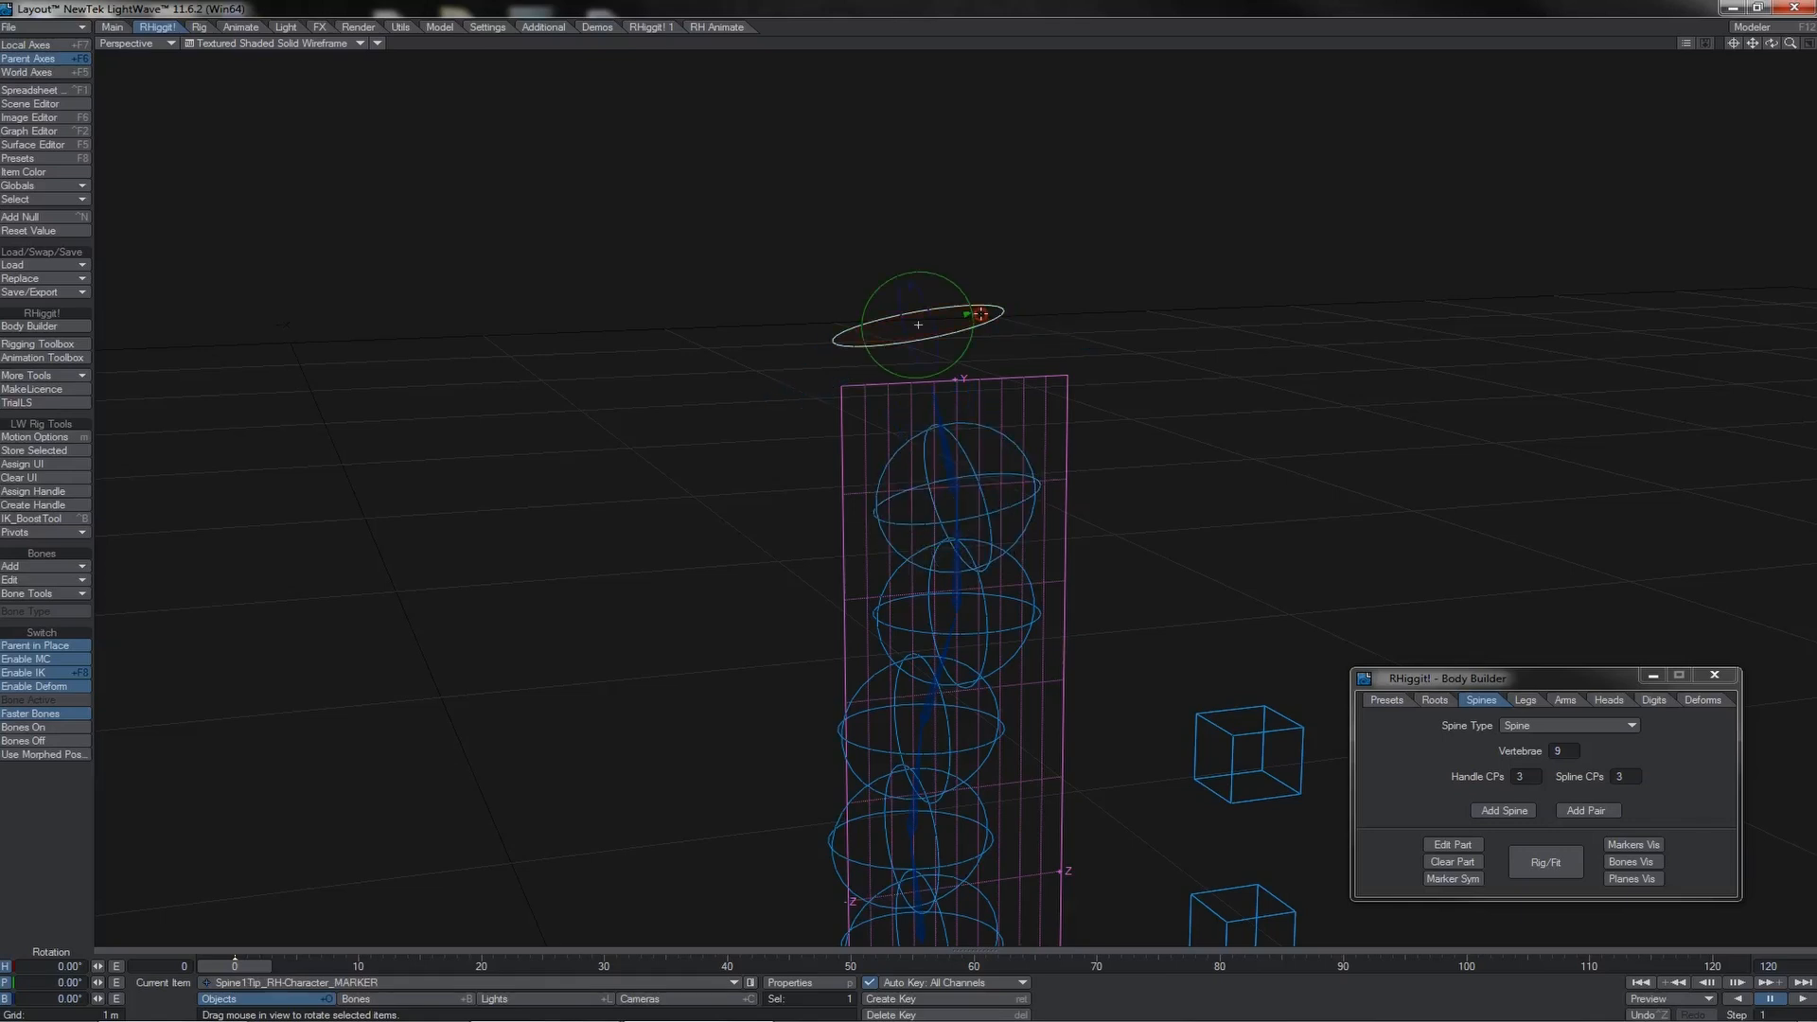
key(t)
drag(974, 307, 865, 334)
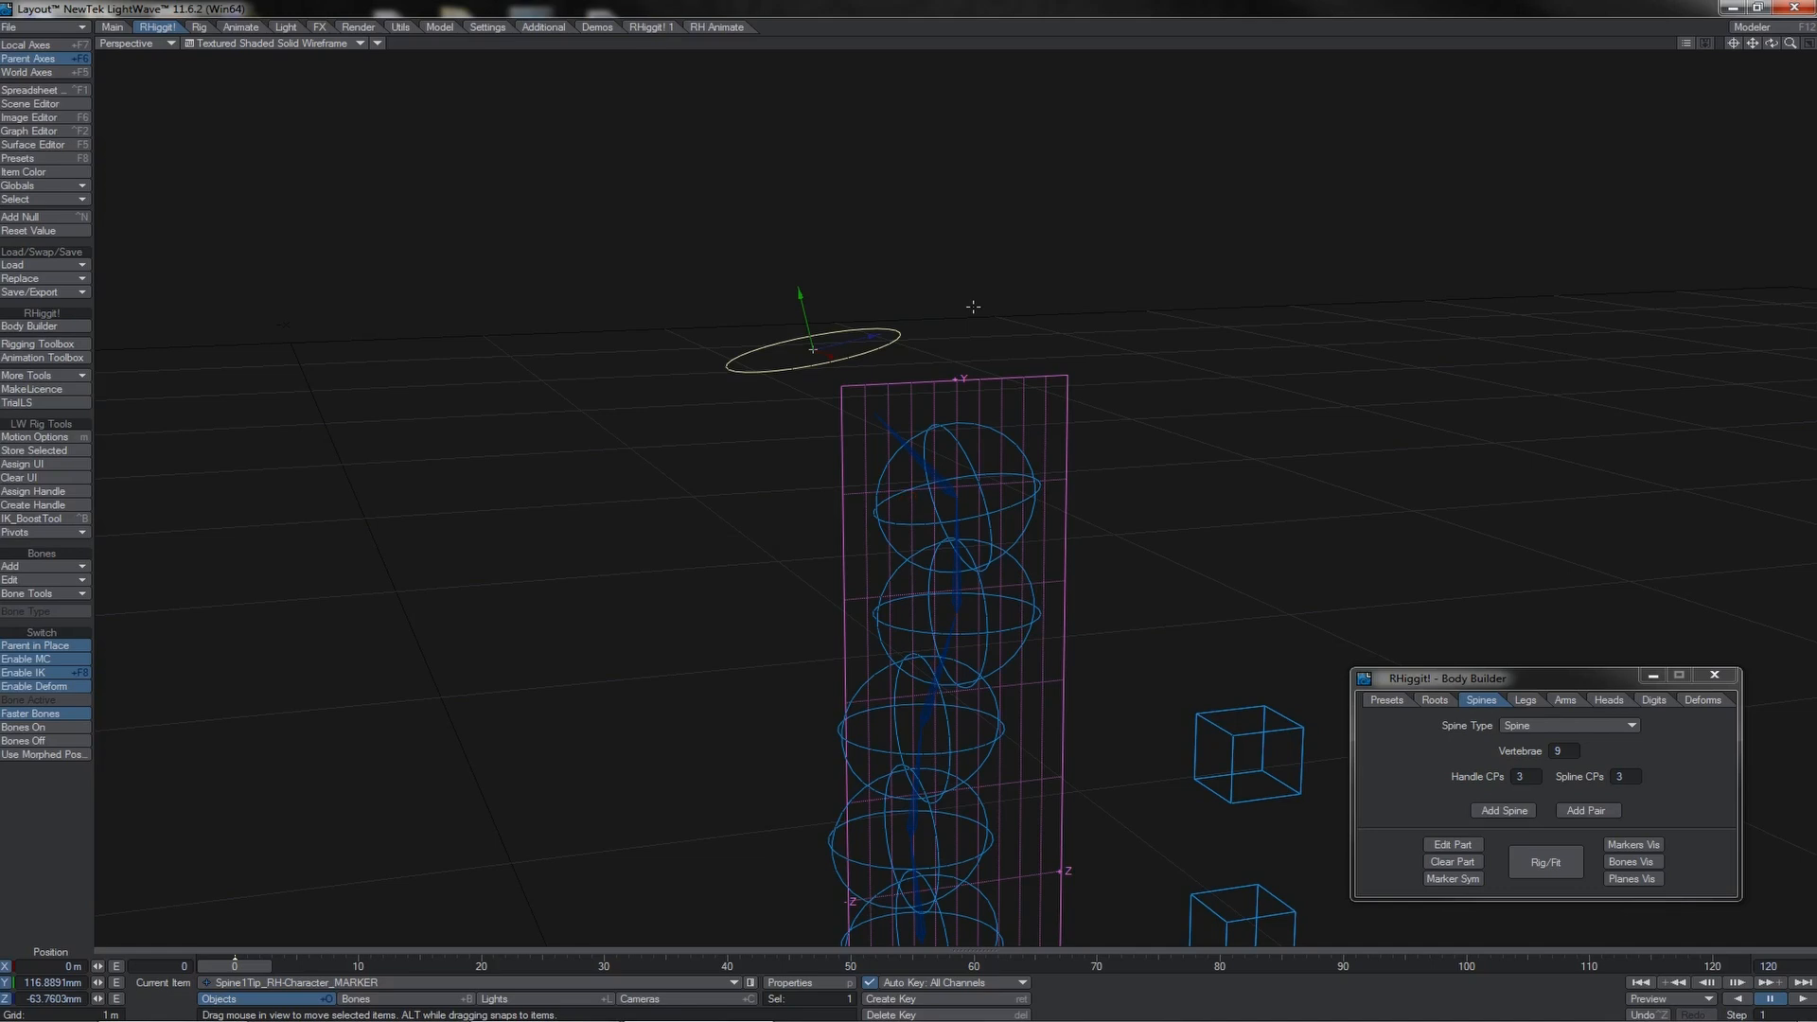
key(ctrl+z)
Reposition the three spine handle markers in the Right view, with Handle3 near Y 503, Z 244 mm and Handle2 near Y 345, Z 301 mm.
scroll(974, 308, down, 3)
click(1120, 476)
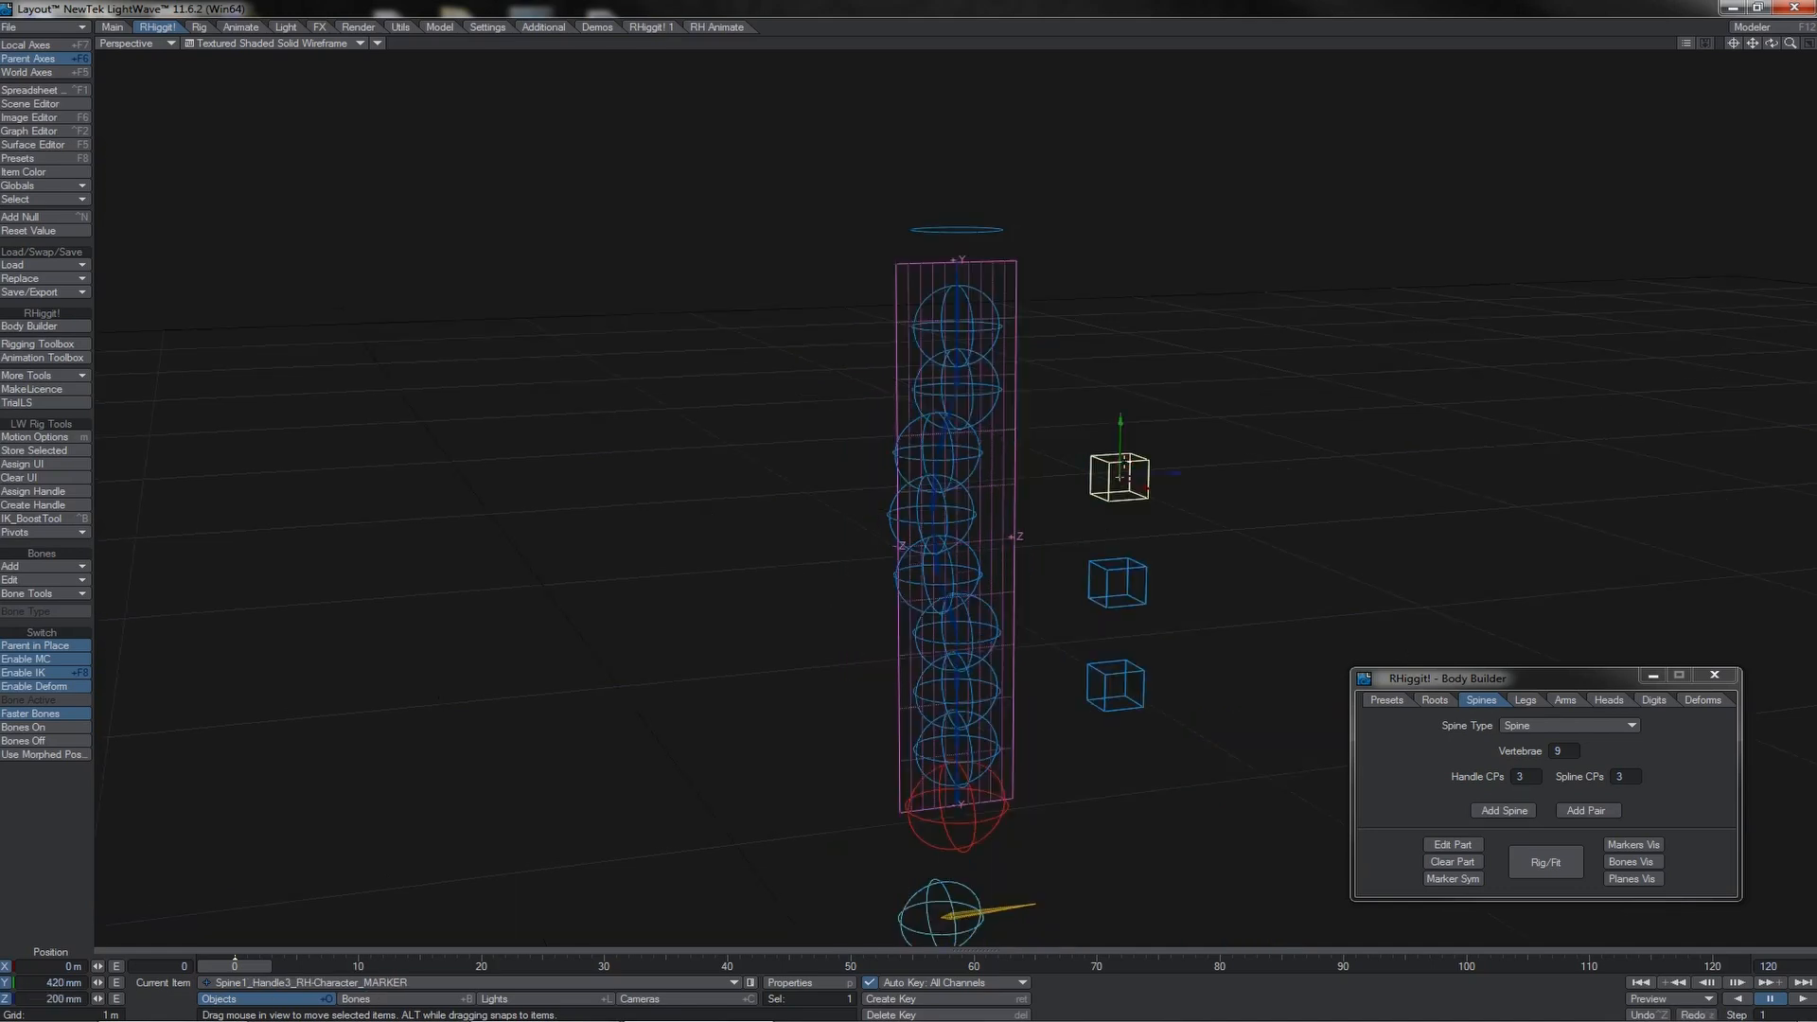
key(3)
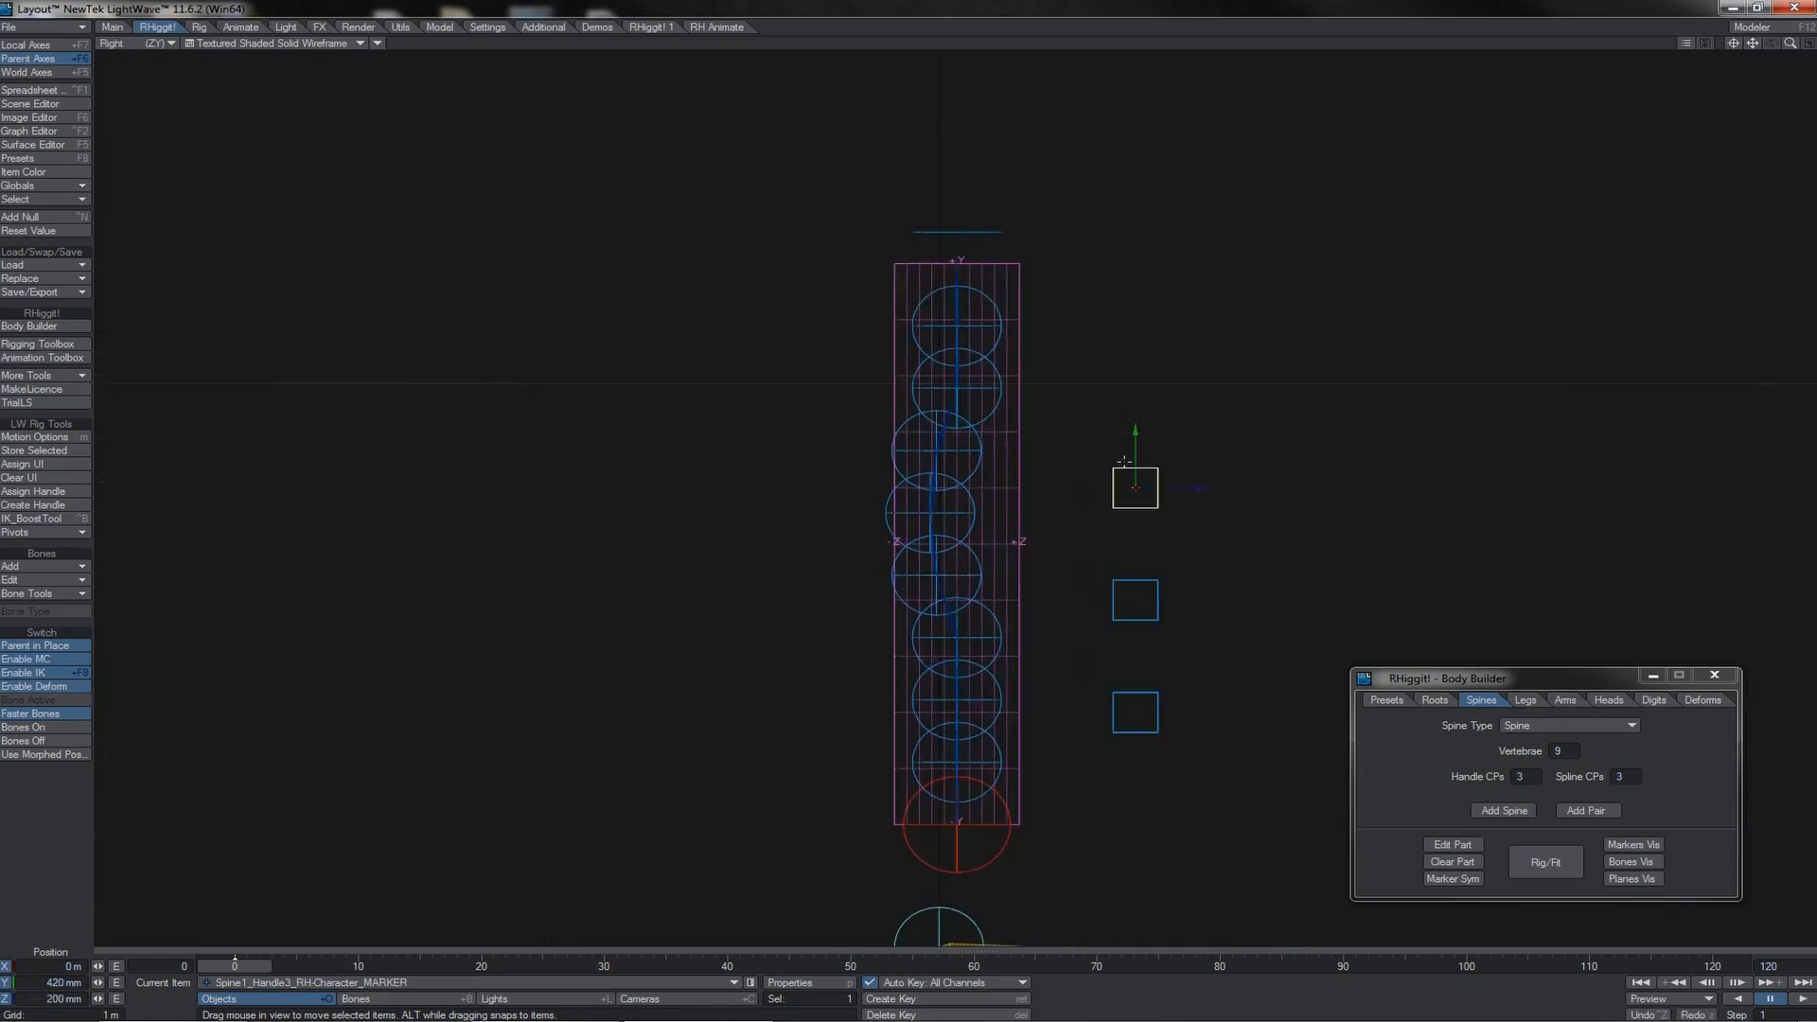
drag(1219, 419, 1257, 354)
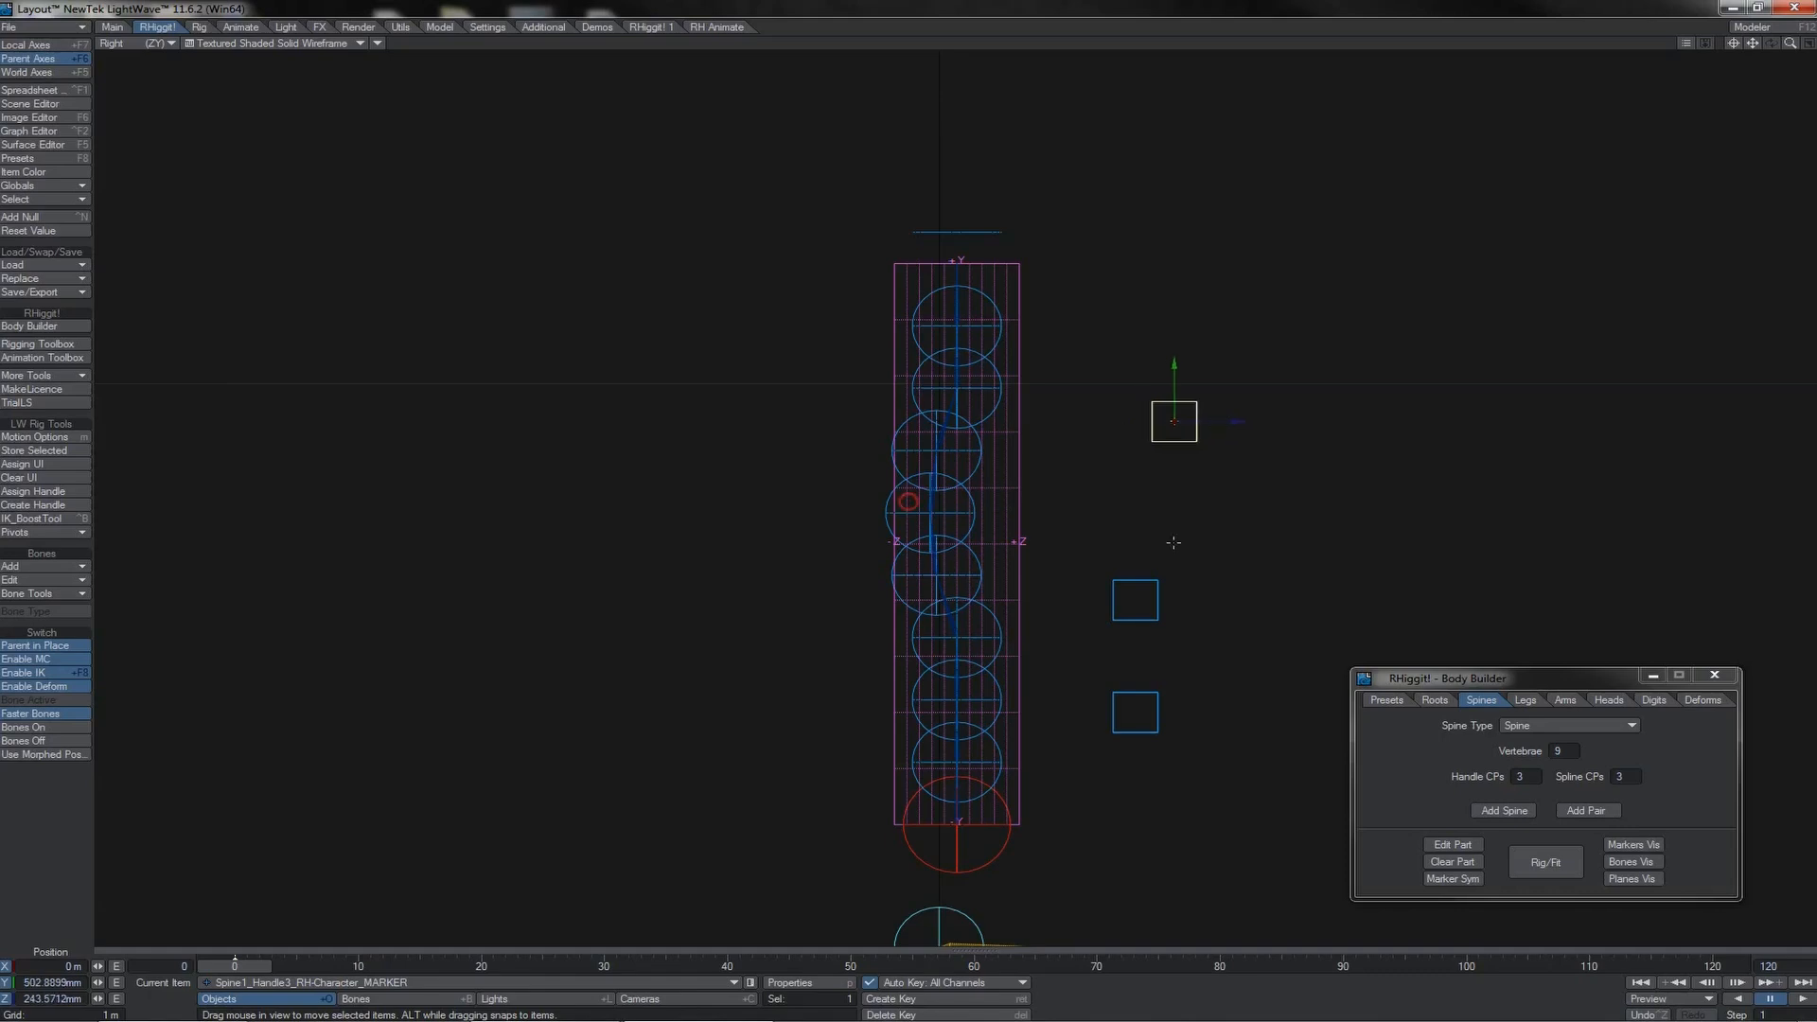
click(1165, 580)
drag(1240, 525, 1330, 474)
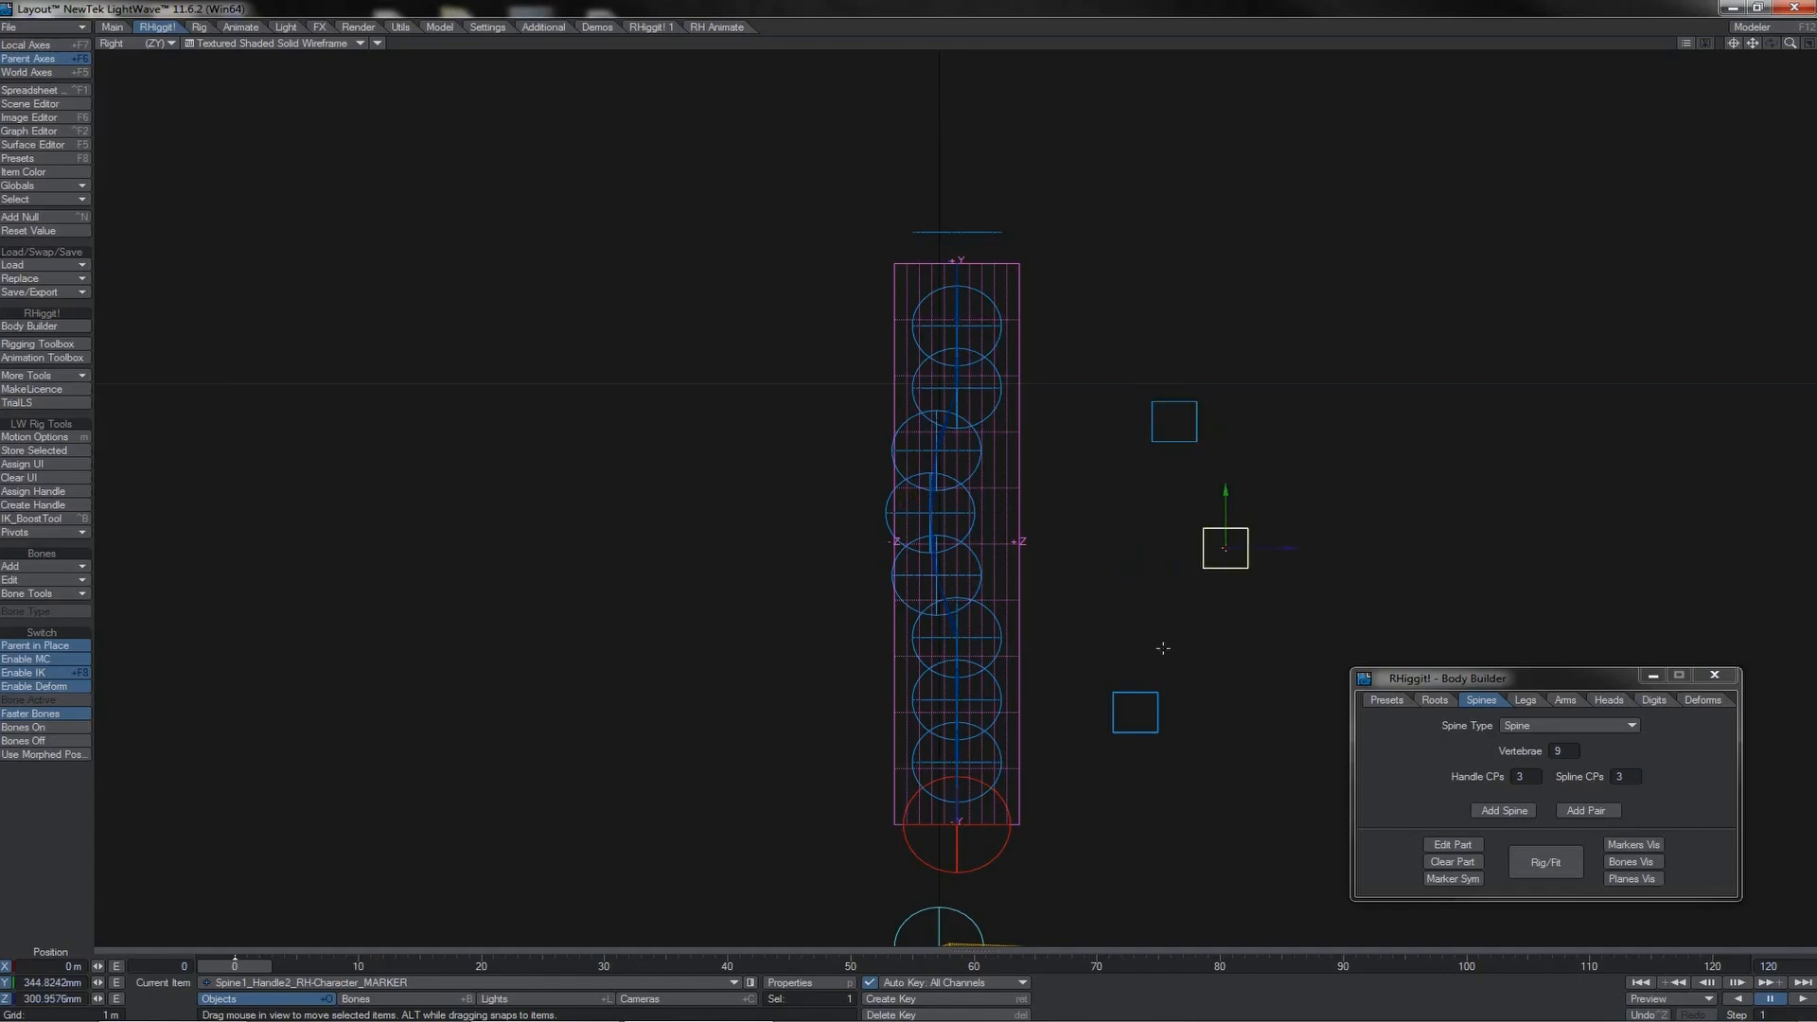
click(1141, 697)
Turn the rig on, select all nine spine bones and test their pitch rotation together.
click(1527, 865)
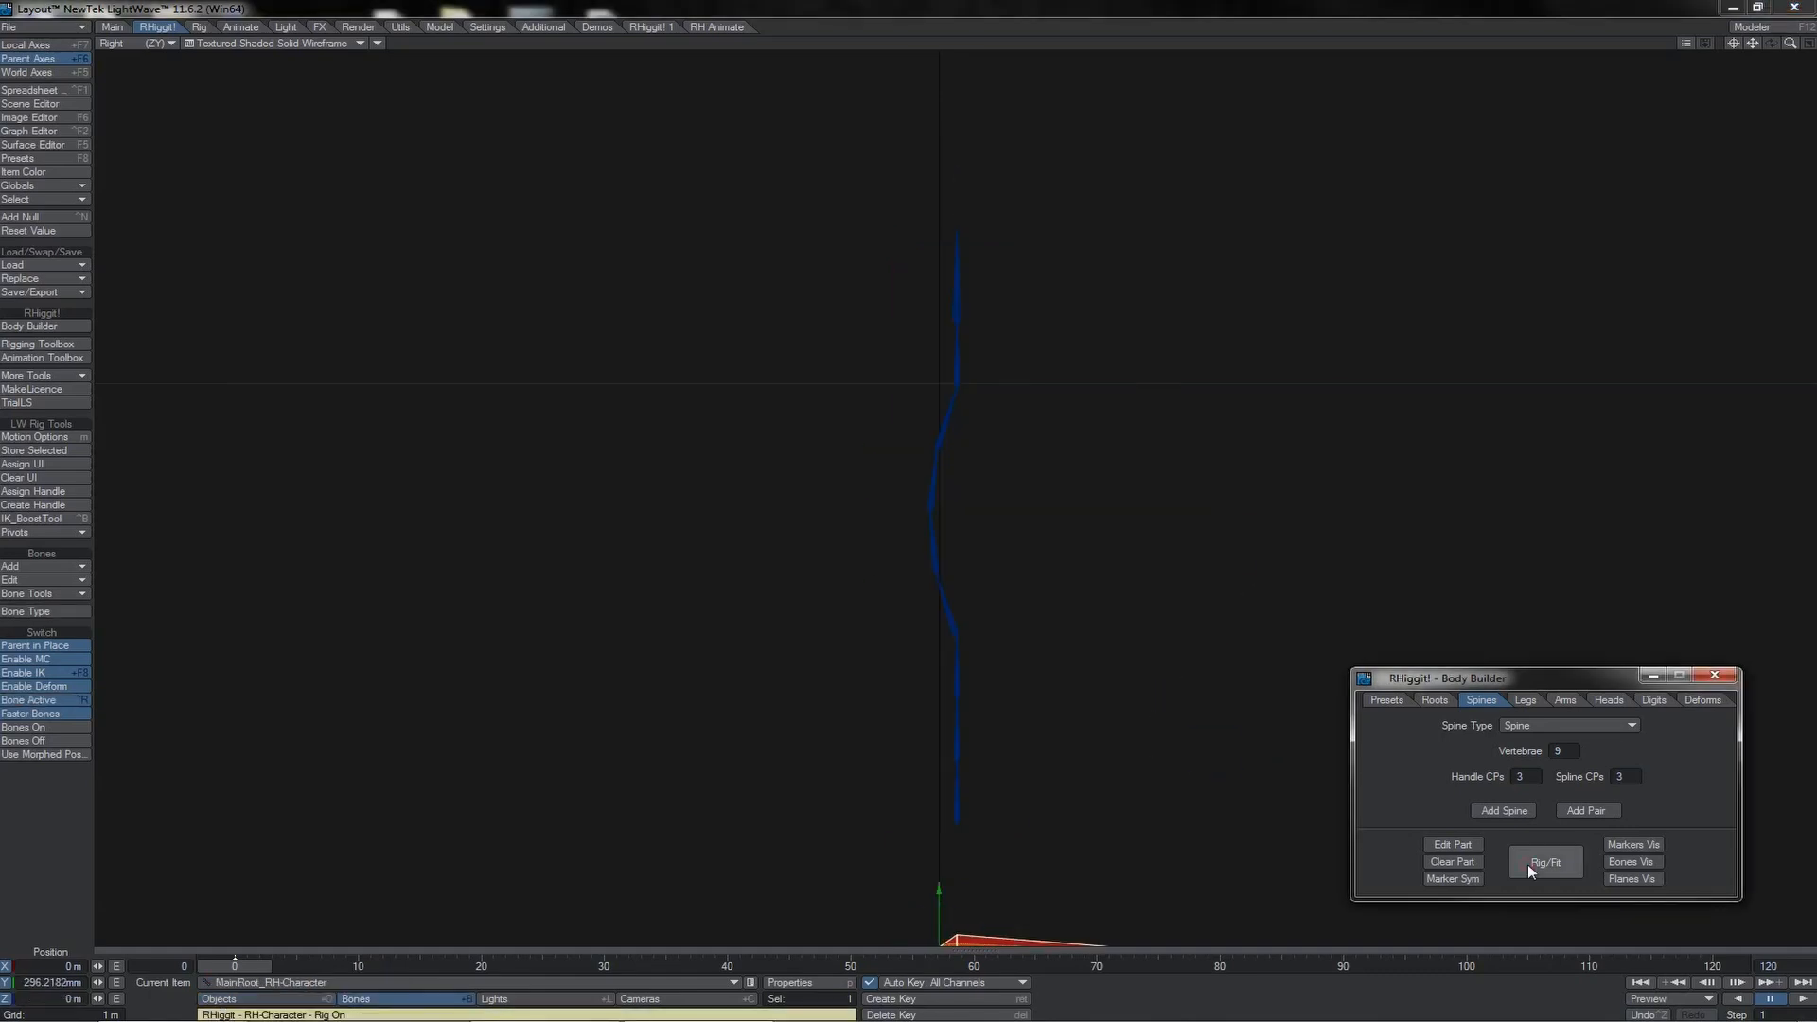
click(961, 782)
click(957, 682)
click(961, 625)
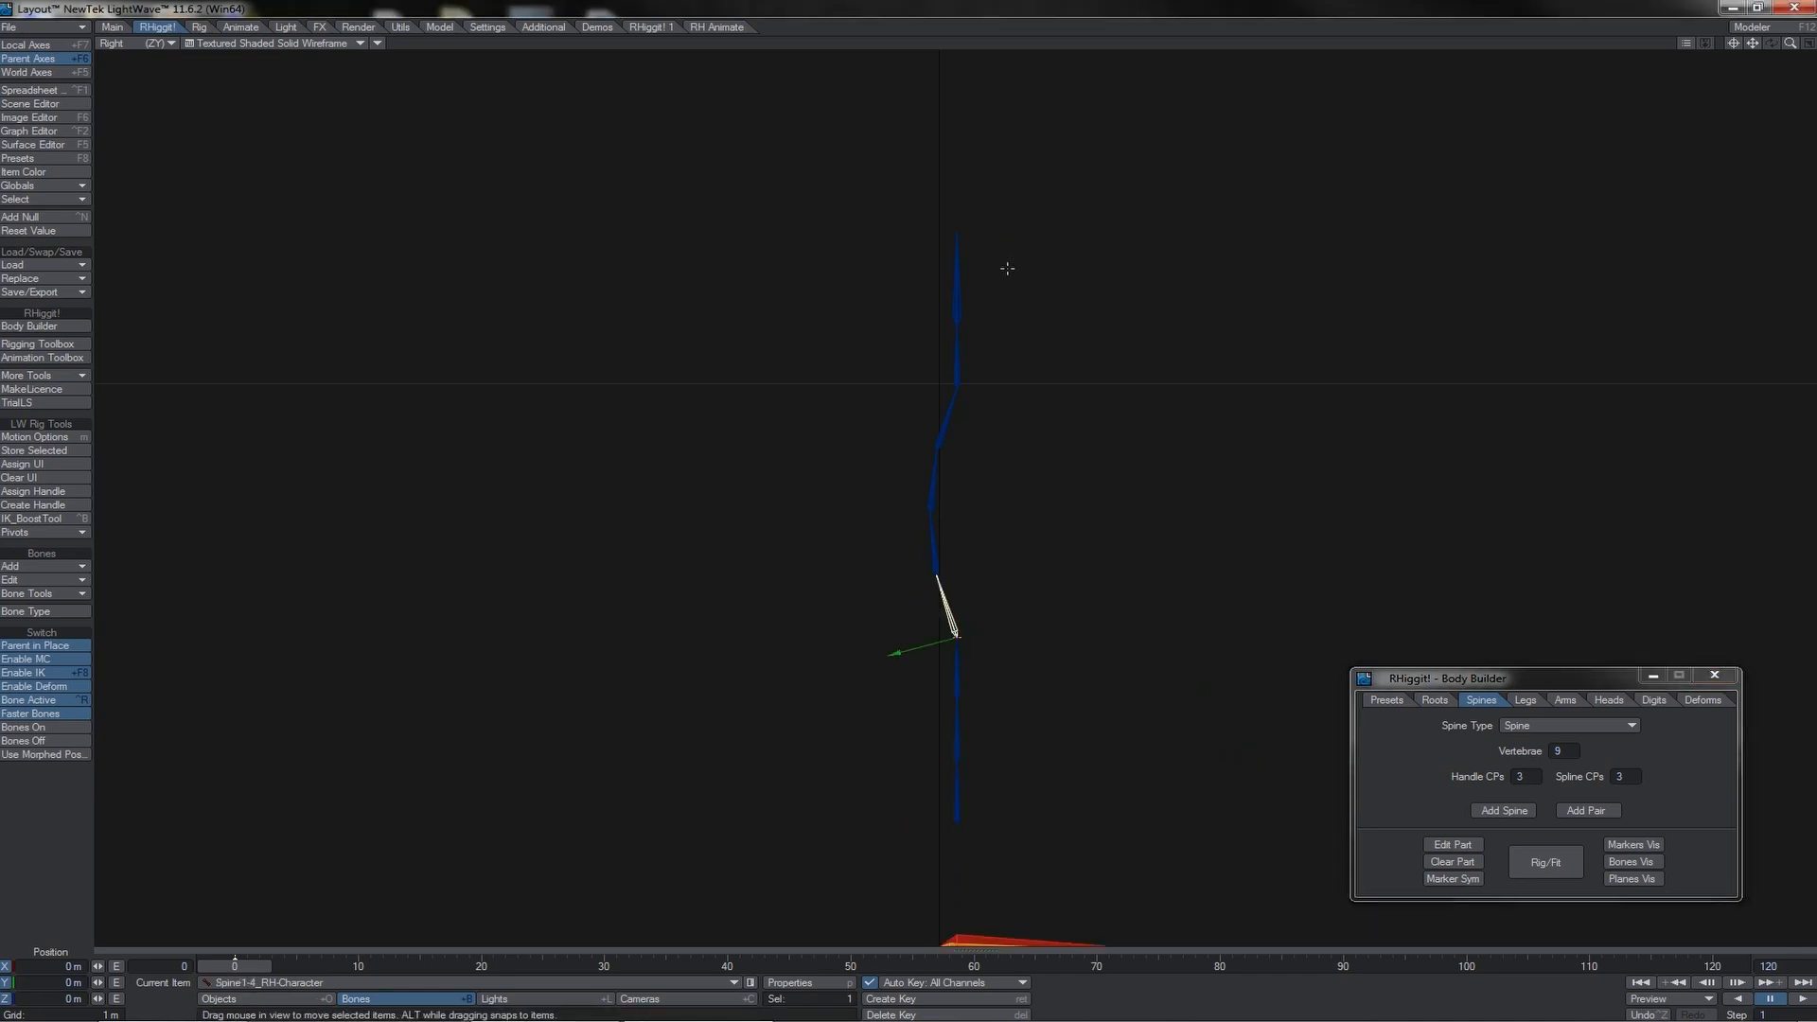
right_drag(1007, 268, 902, 789)
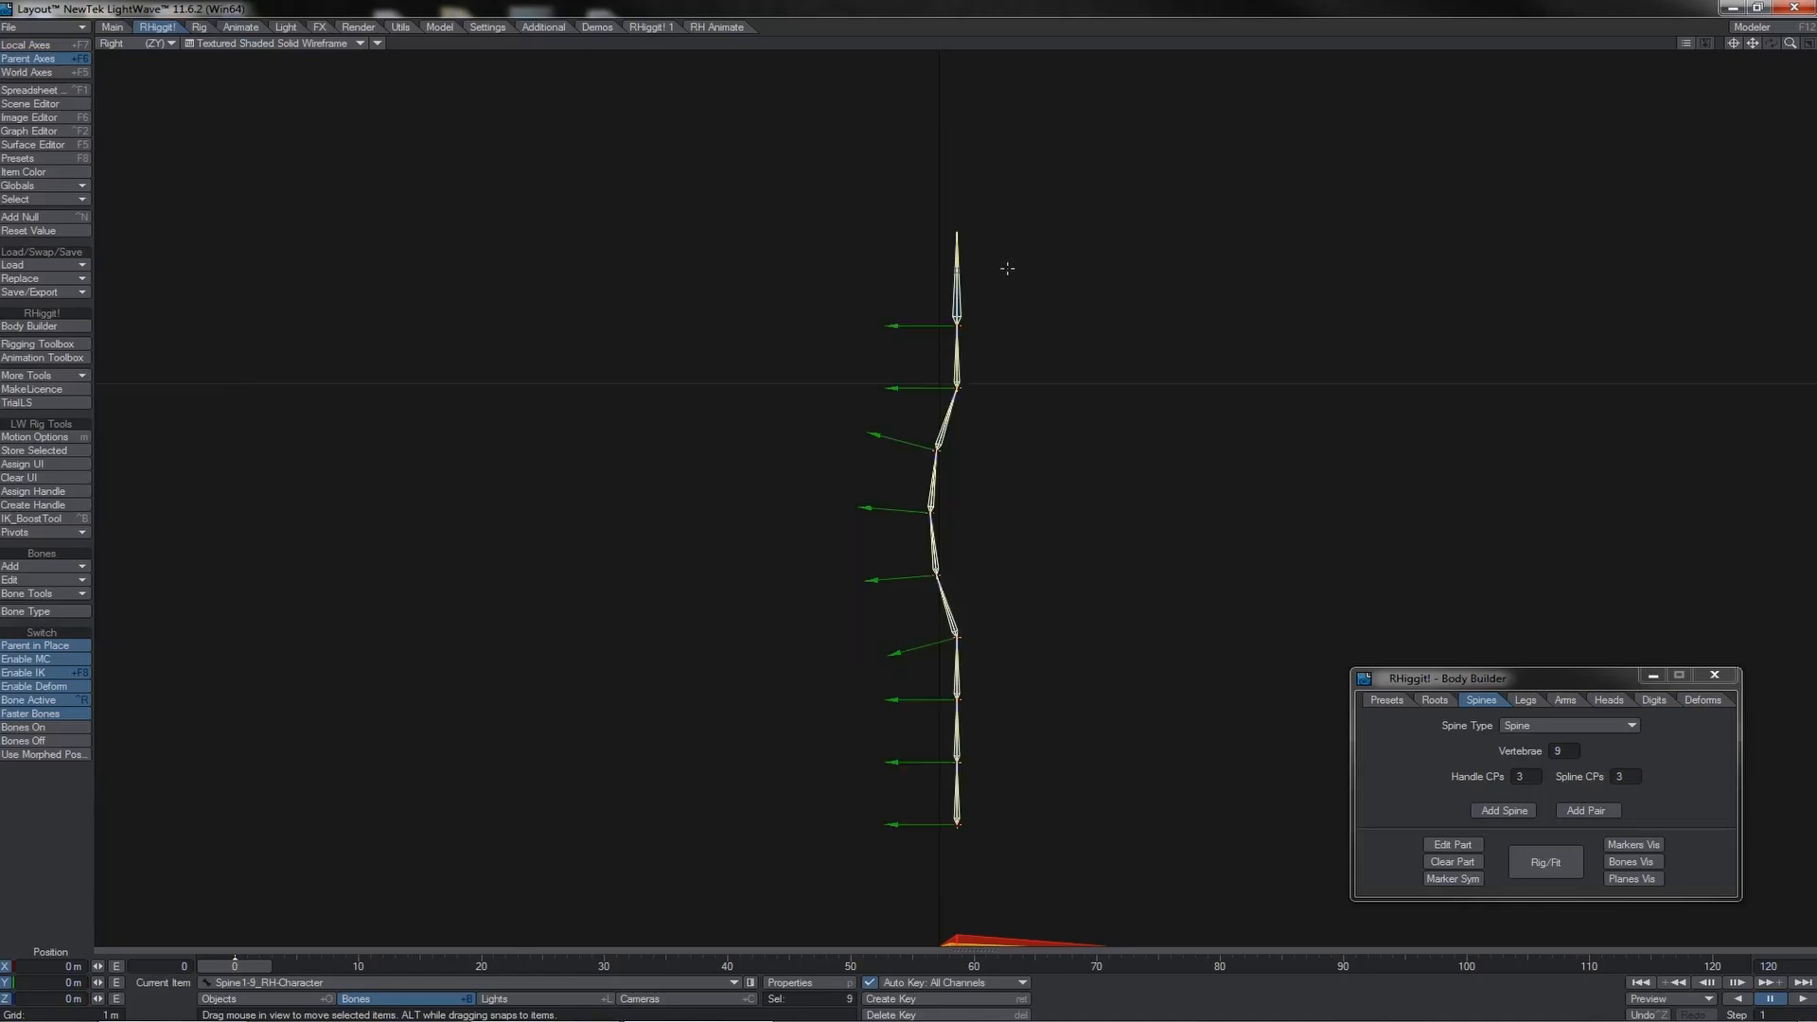
key(y)
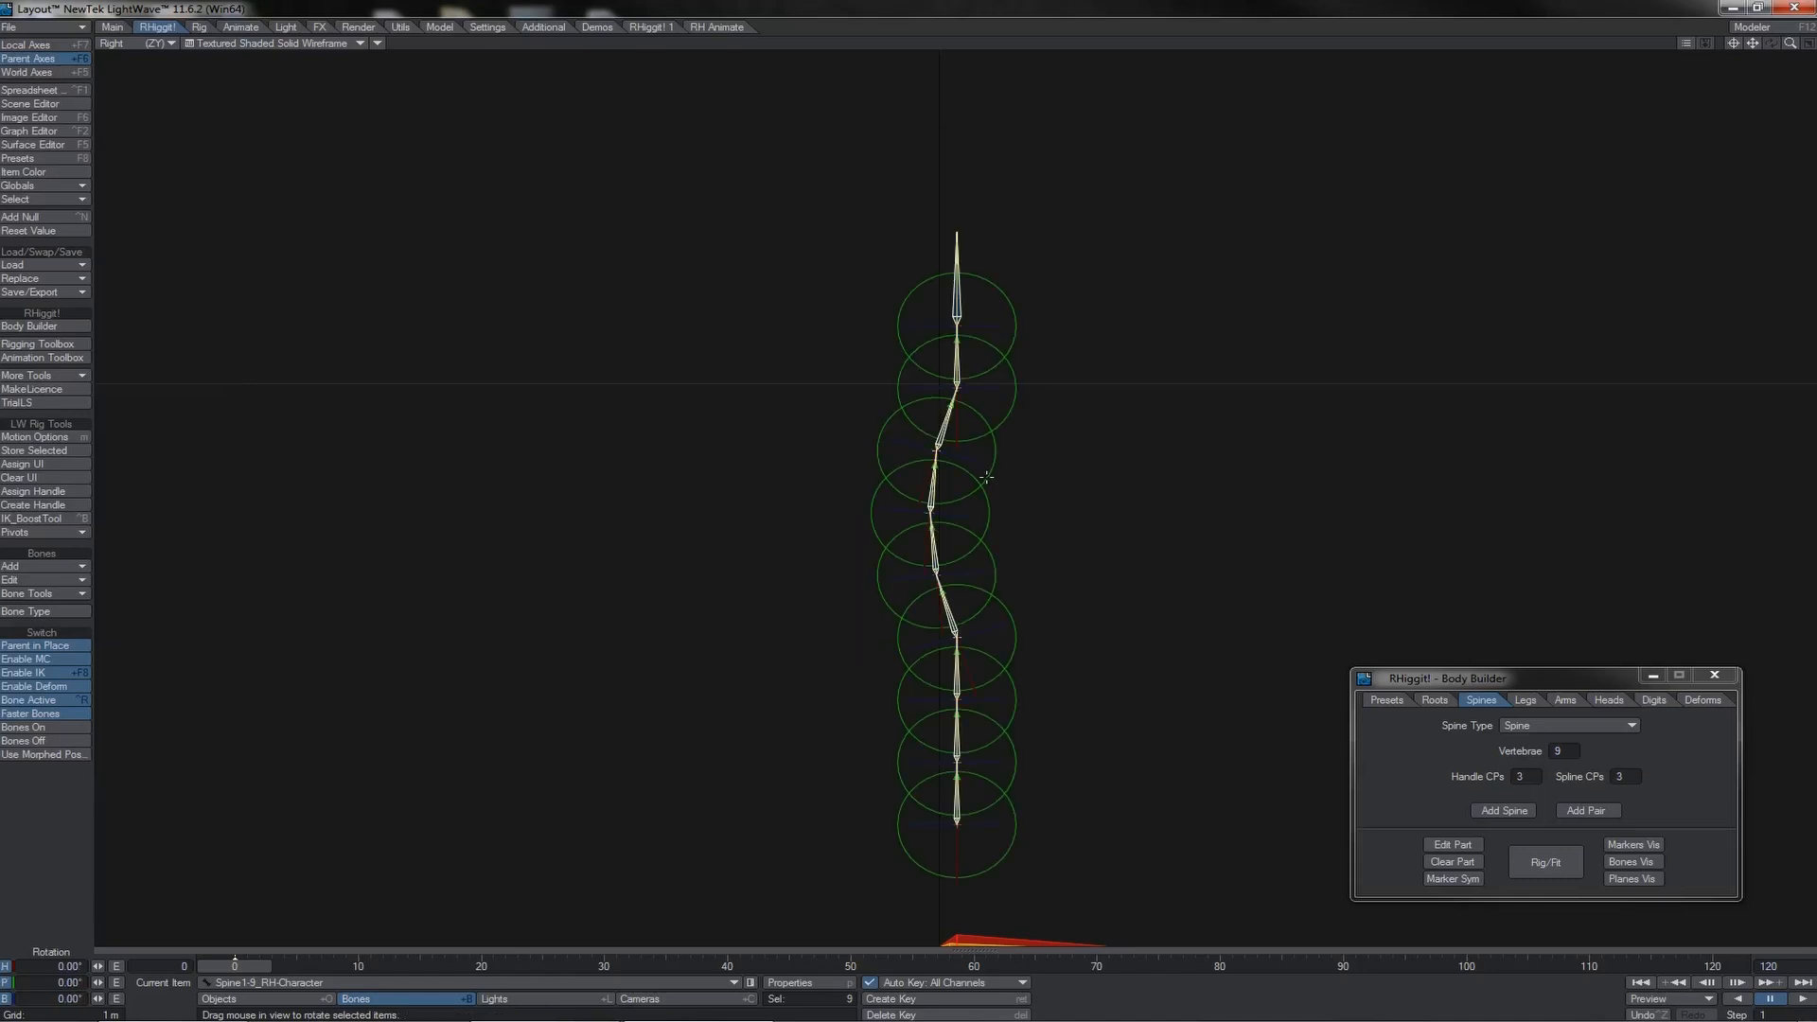
drag(986, 477, 909, 503)
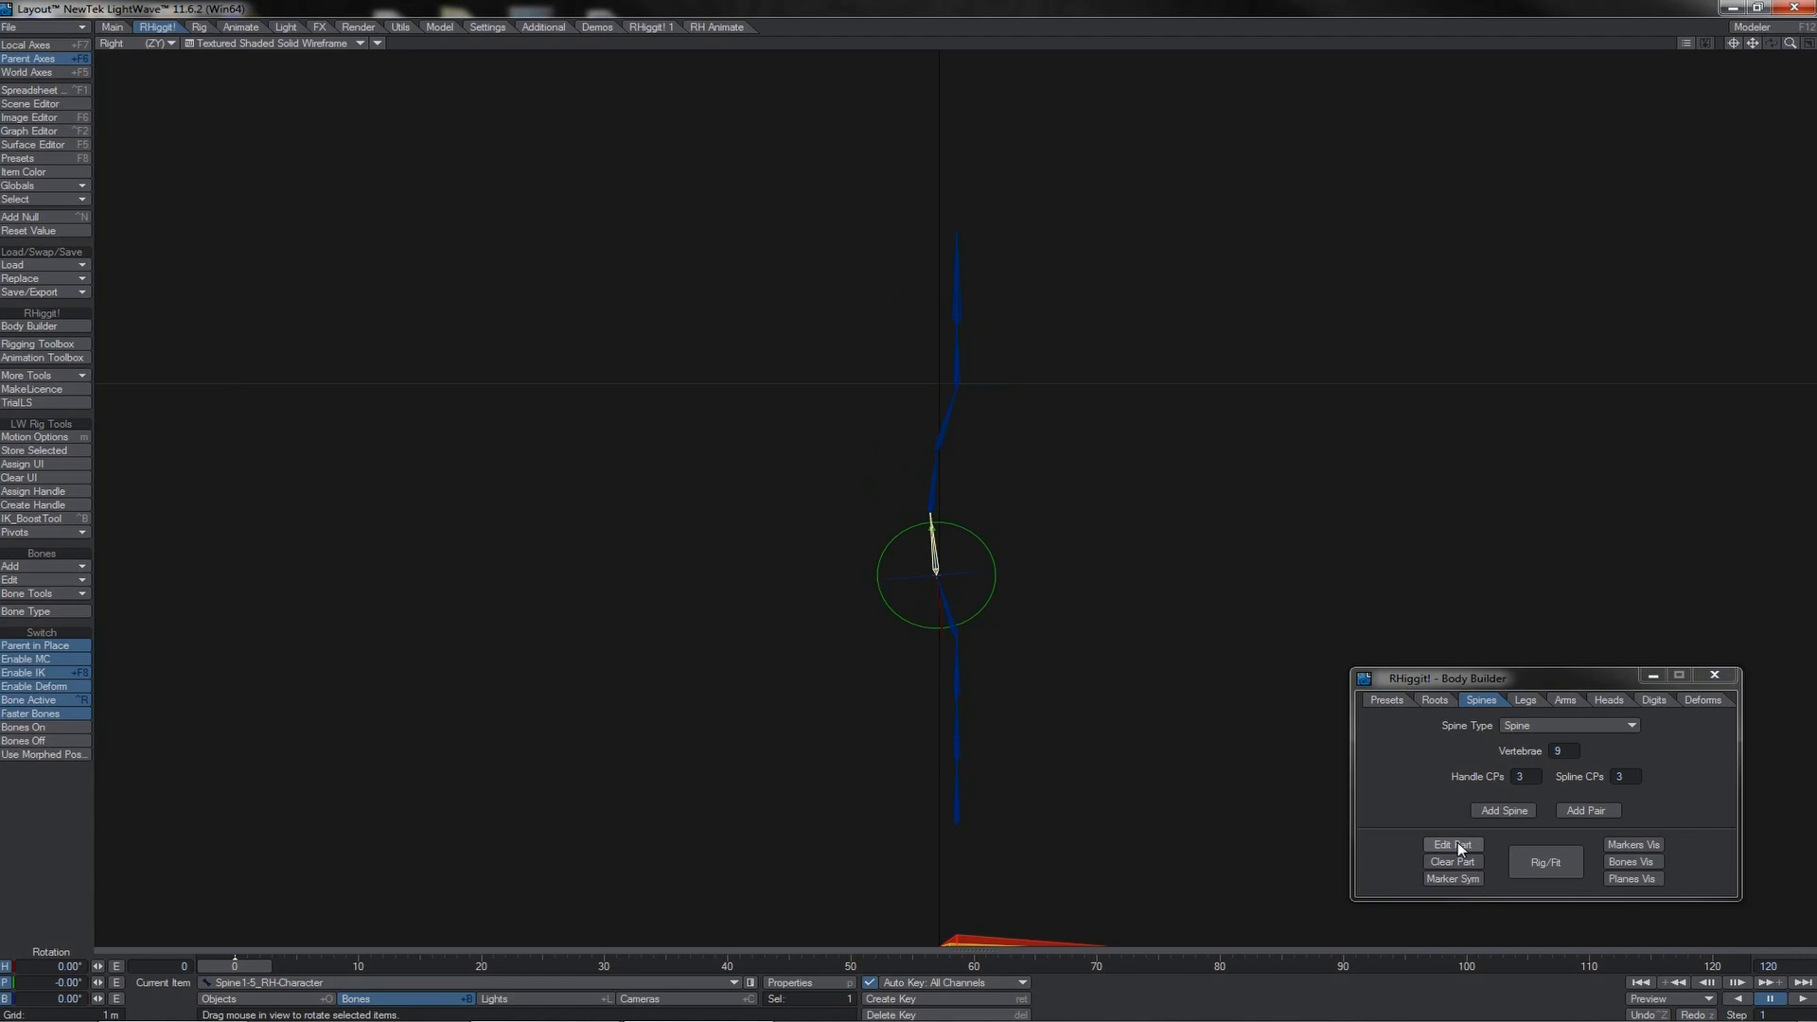
Open the attributes of the spine part for editing and examine its control type options.
click(1457, 844)
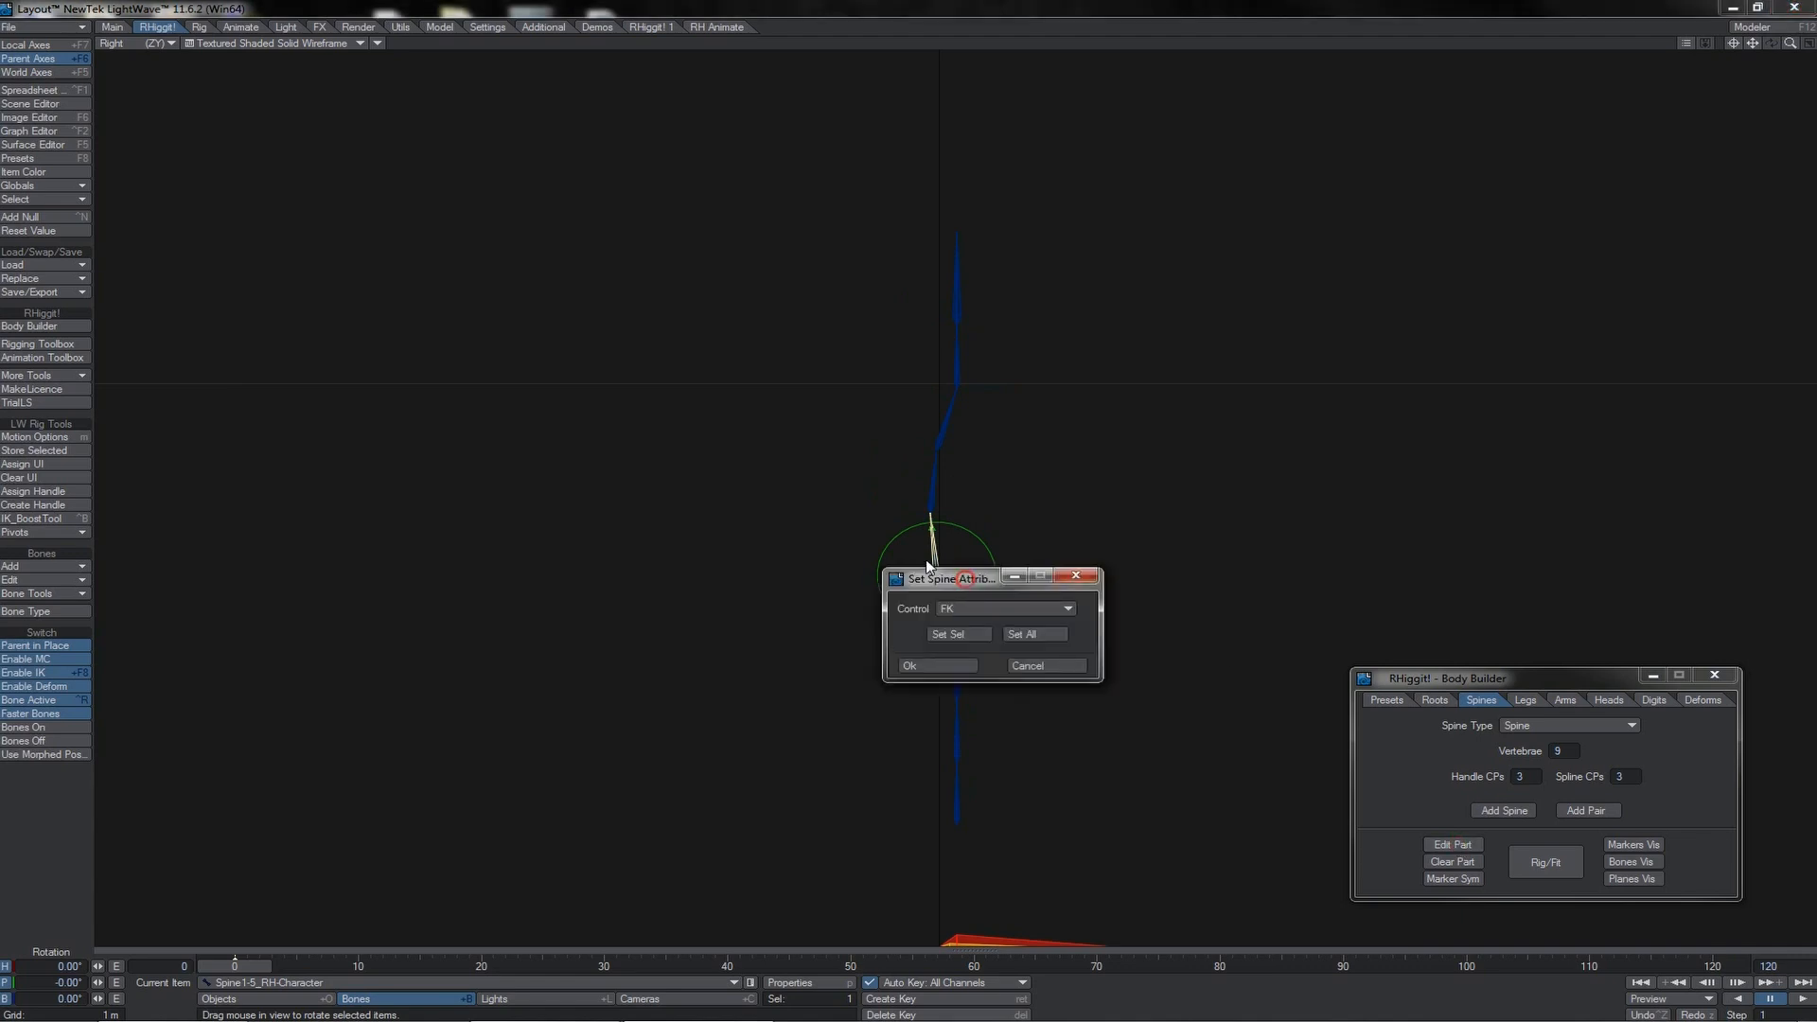
drag(695, 430, 694, 430)
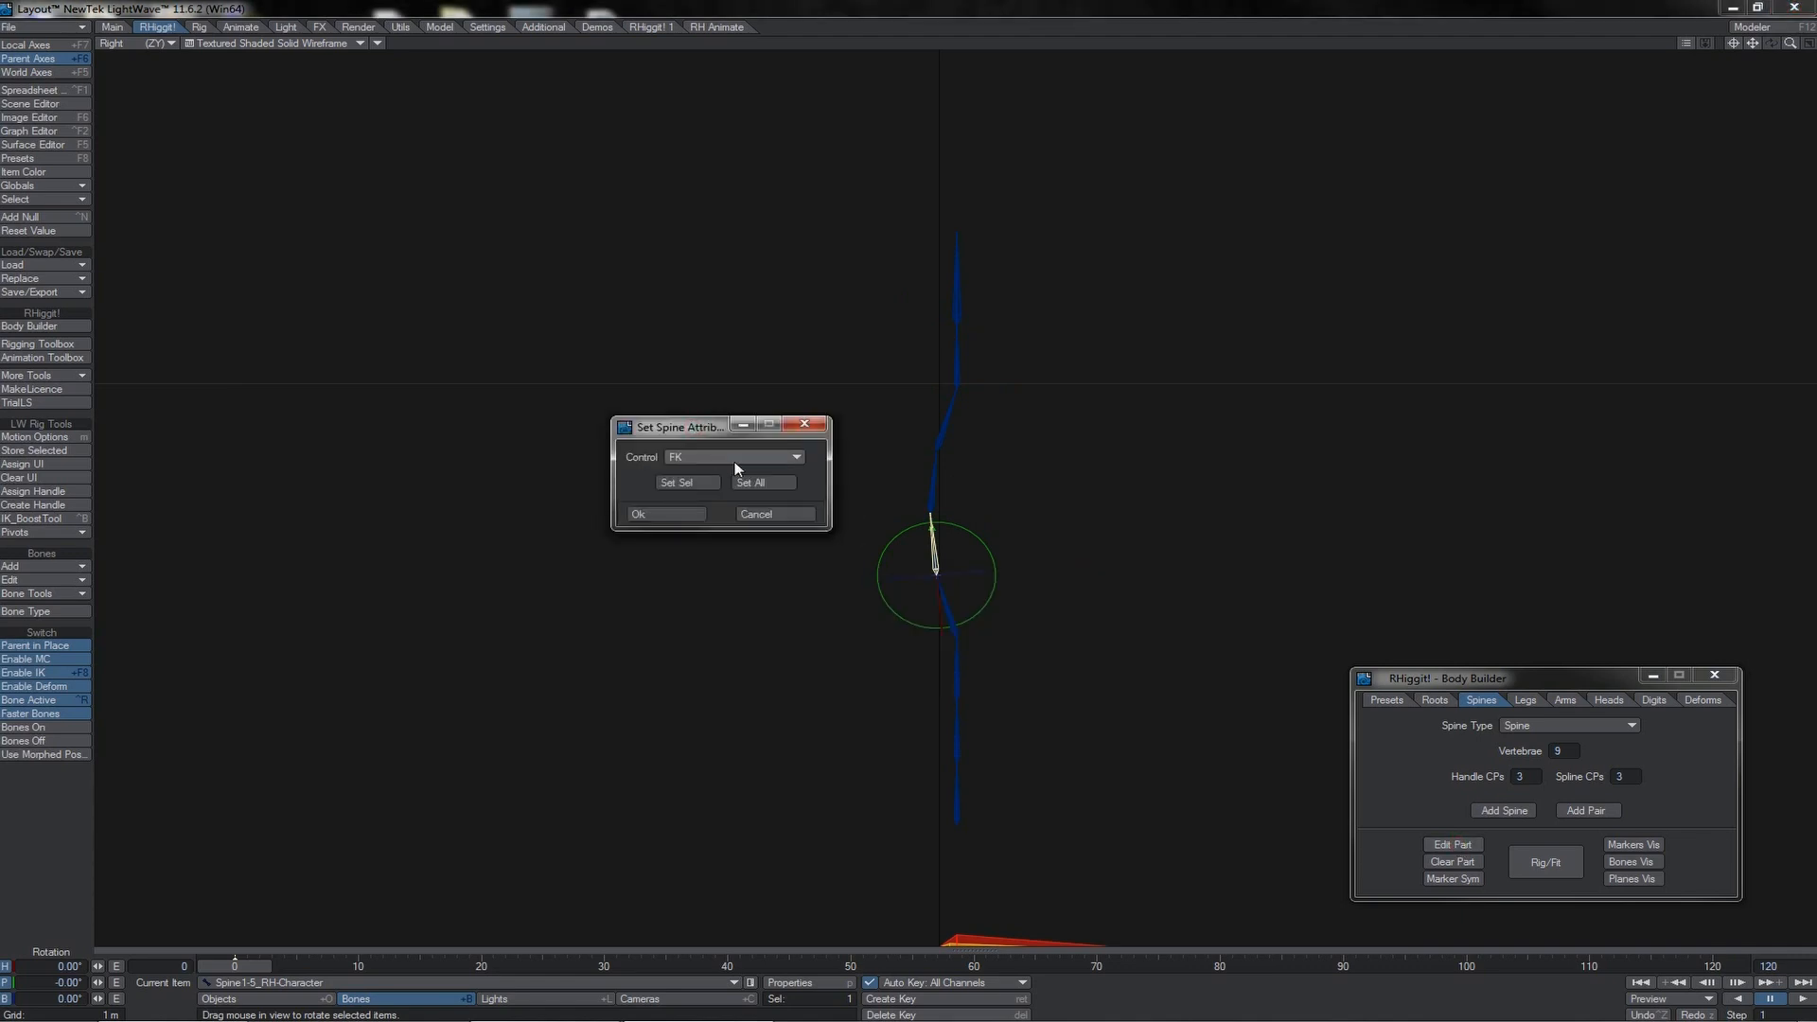
click(743, 463)
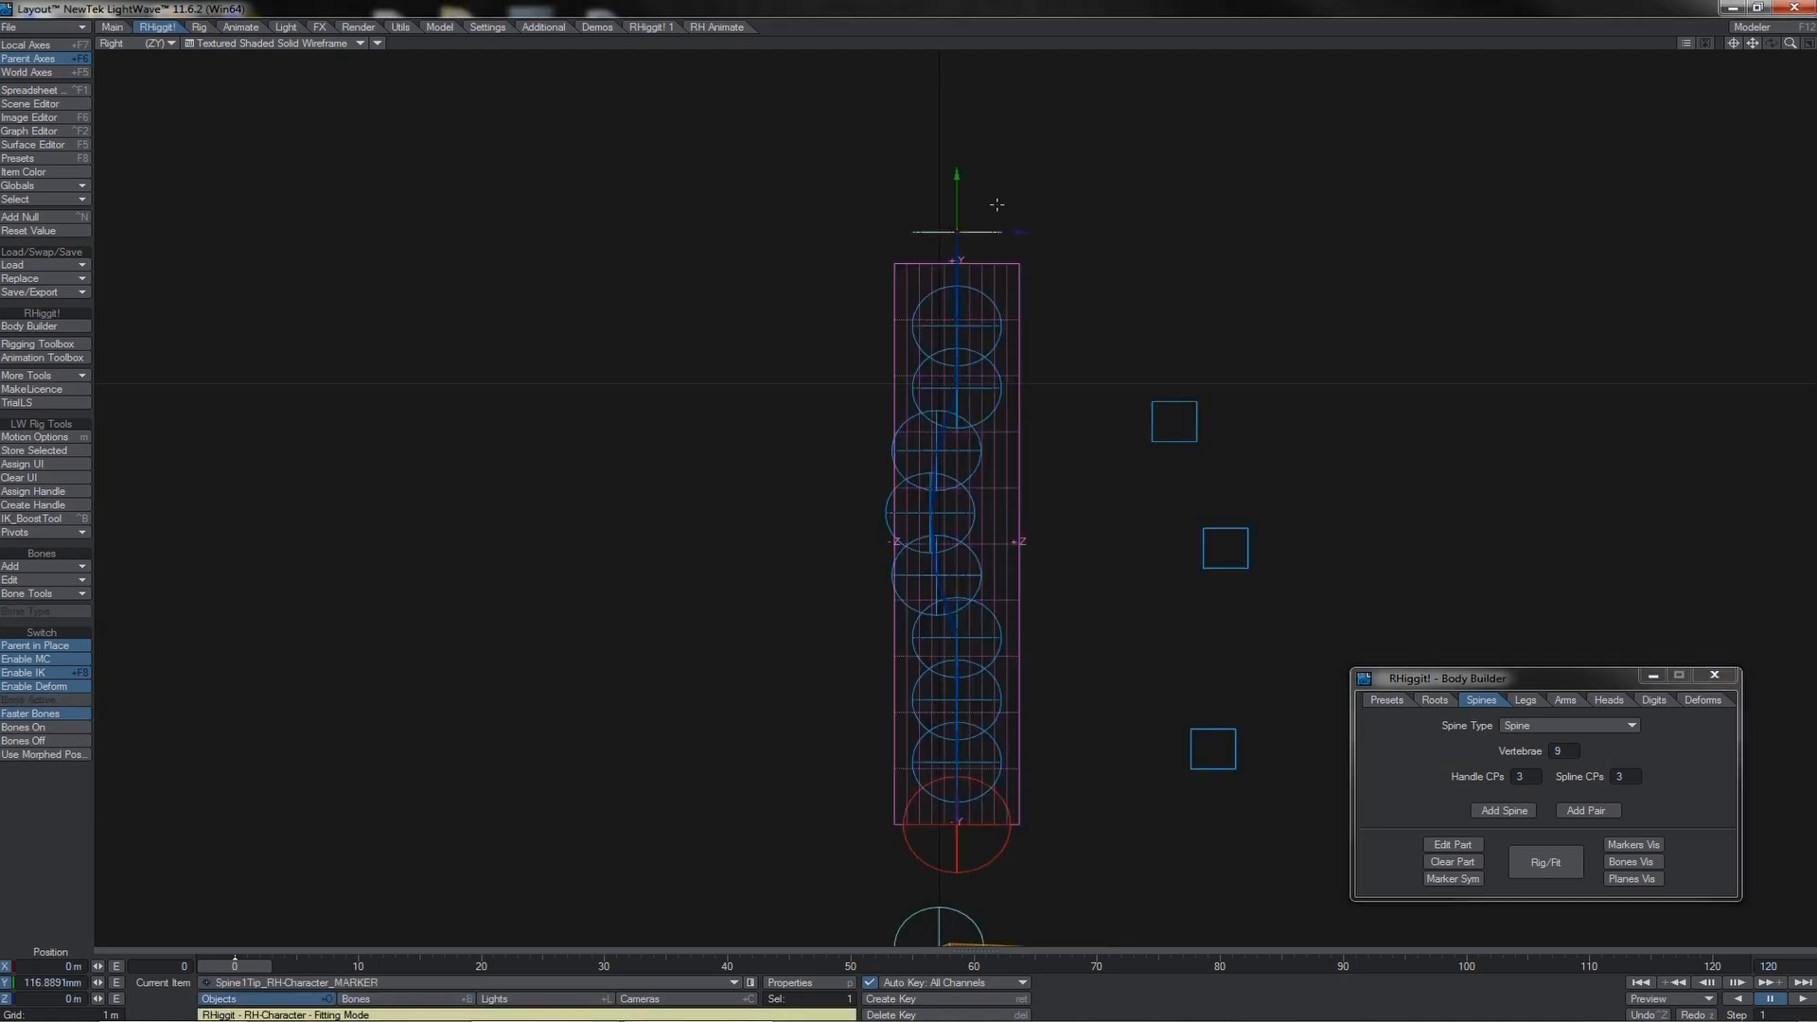
Try moving the spine tip marker slightly backward and up in fitting mode, and undo the move.
drag(996, 204, 976, 196)
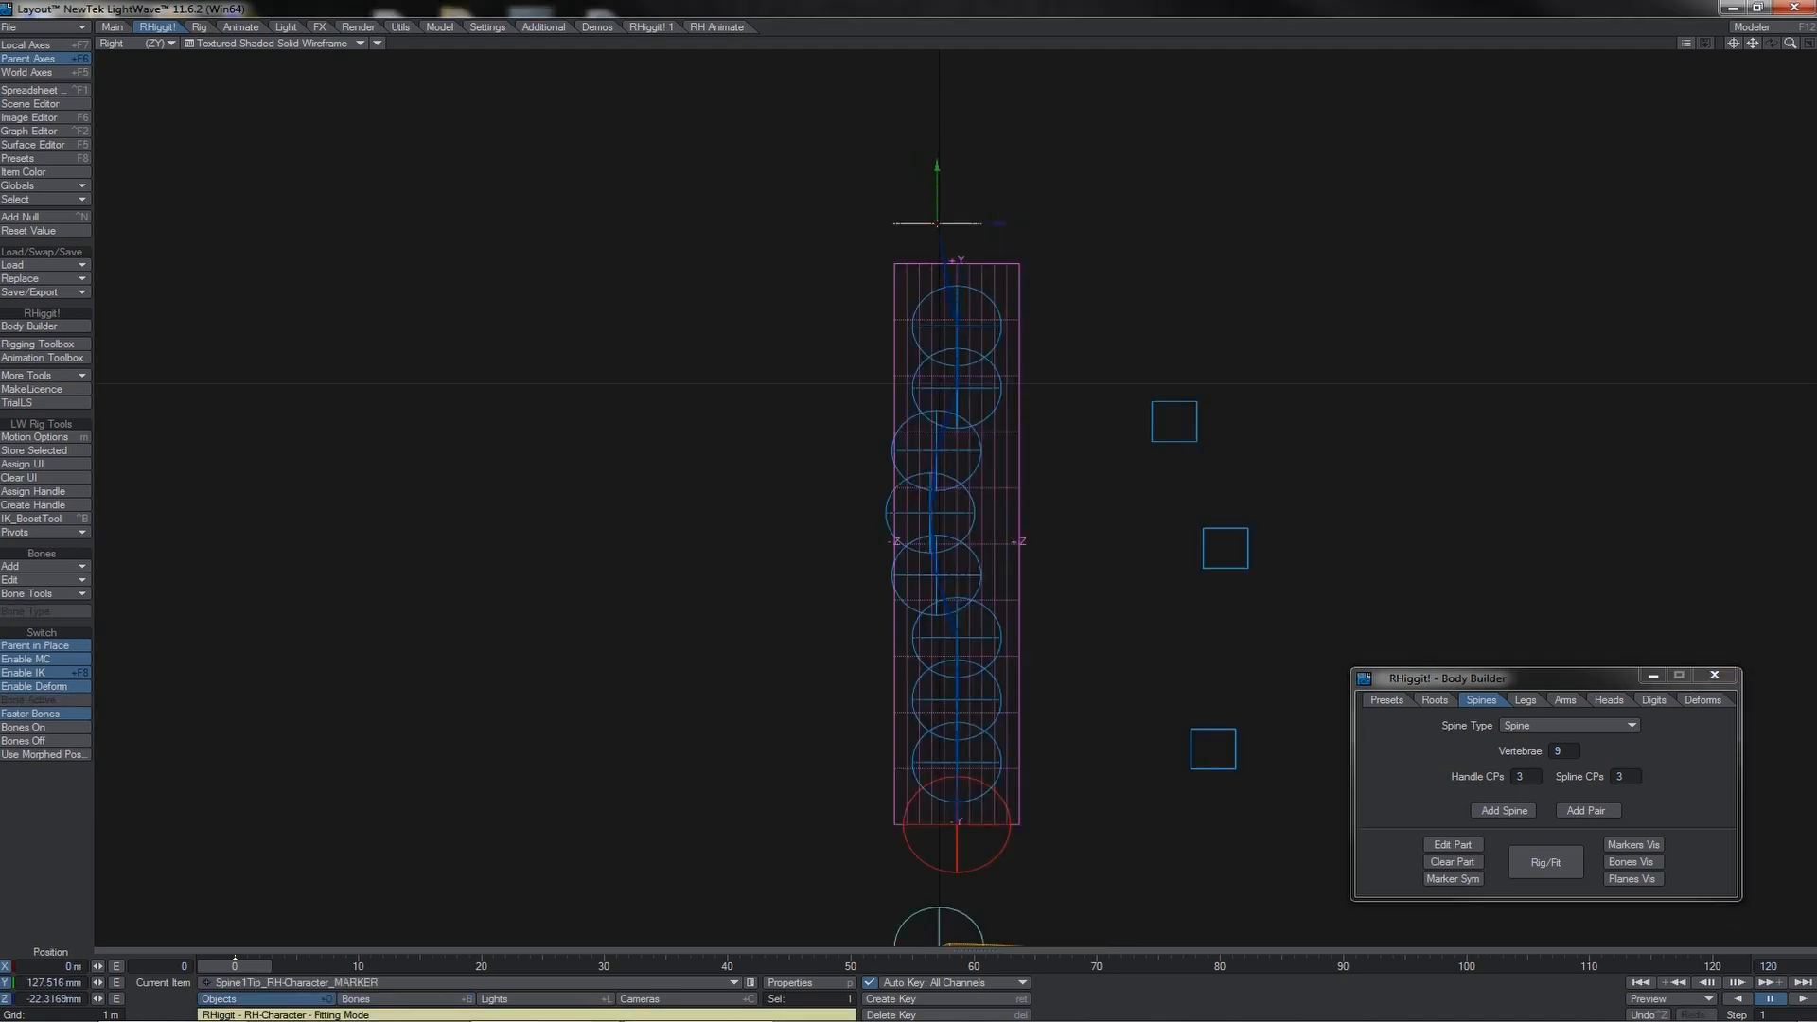
key(ctrl+z)
key(ctrl+z)
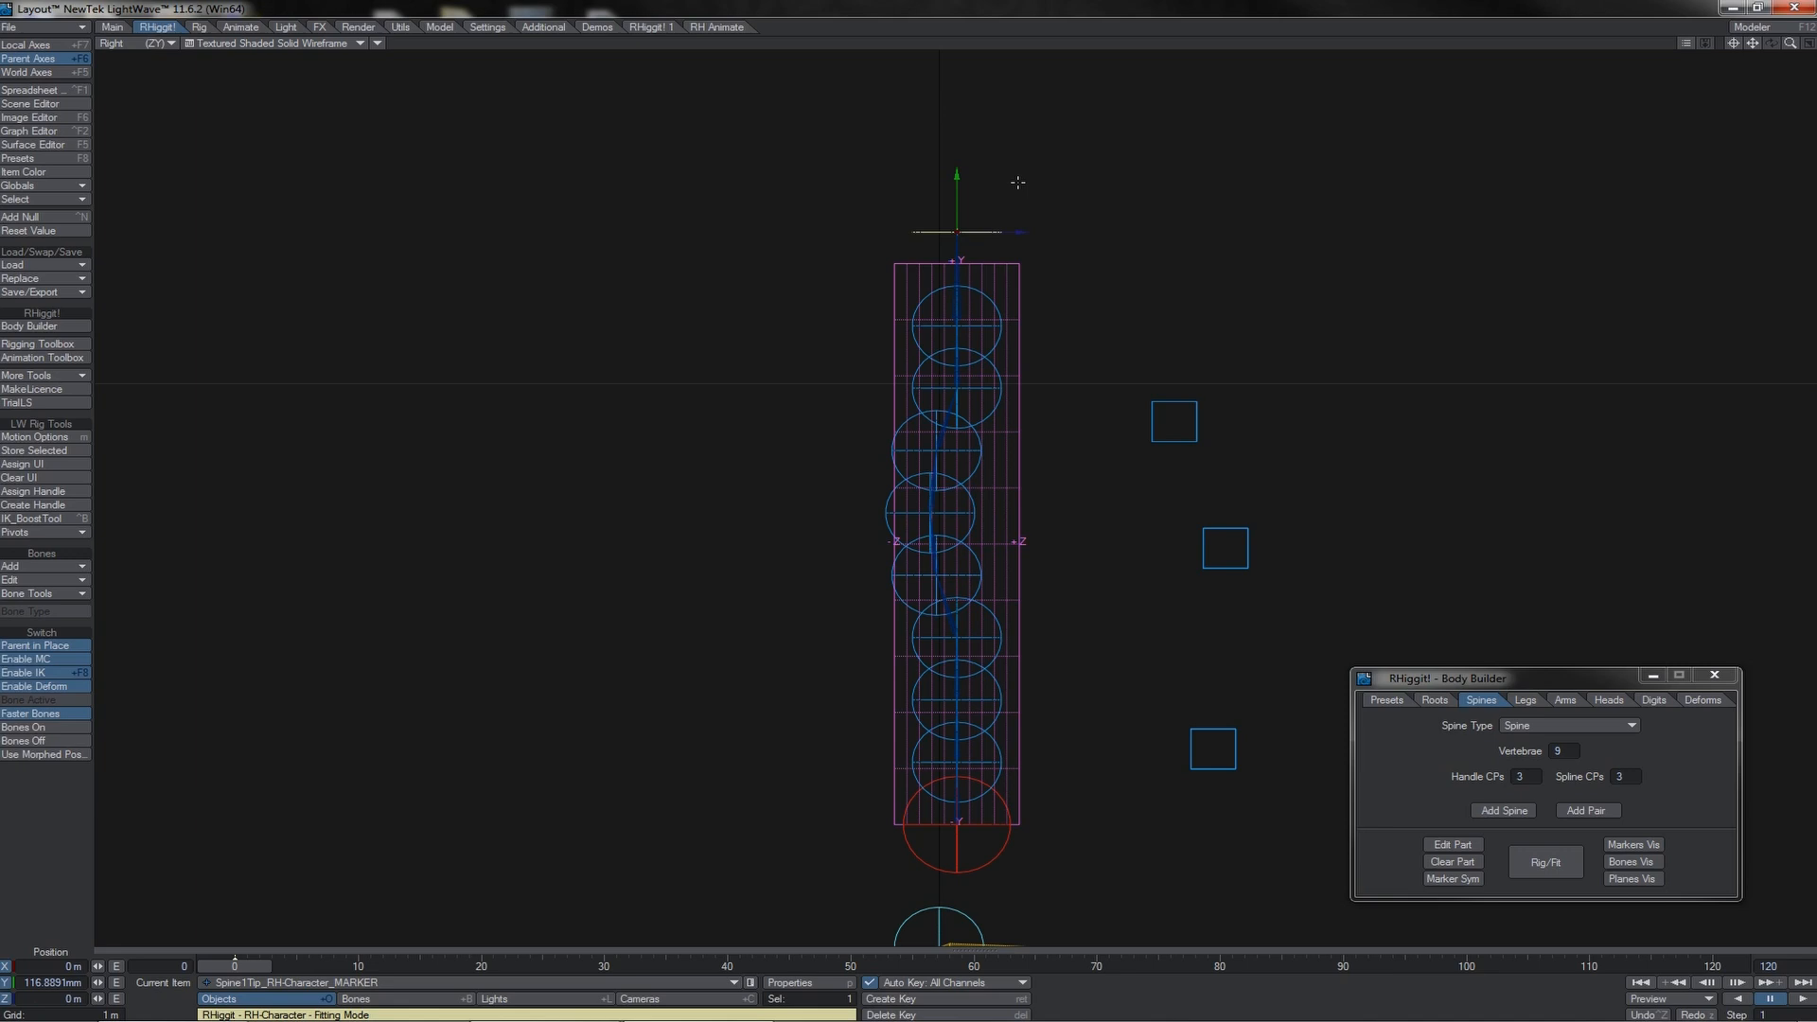
Add a Neck part with 2 vertebrae, 1 handle CP and 3 spline CPs, parented to Spine1-9.
click(1541, 724)
click(1538, 737)
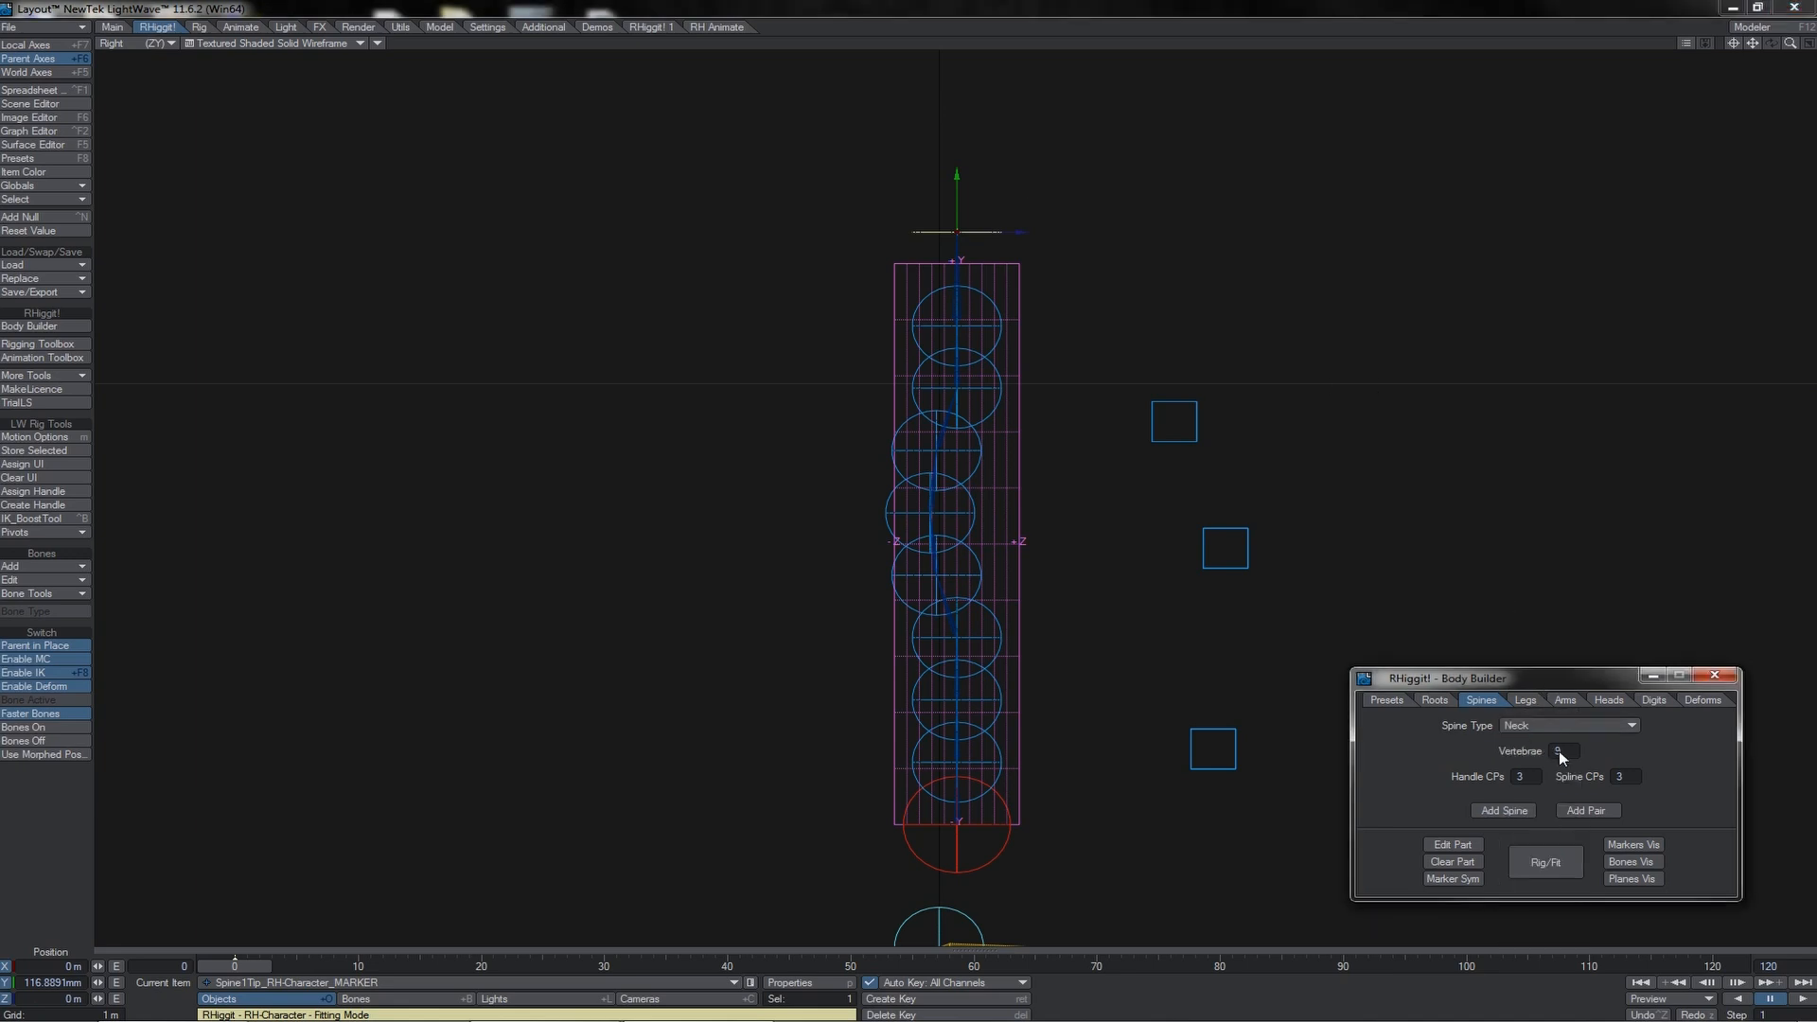
click(1561, 750)
click(1505, 810)
click(738, 477)
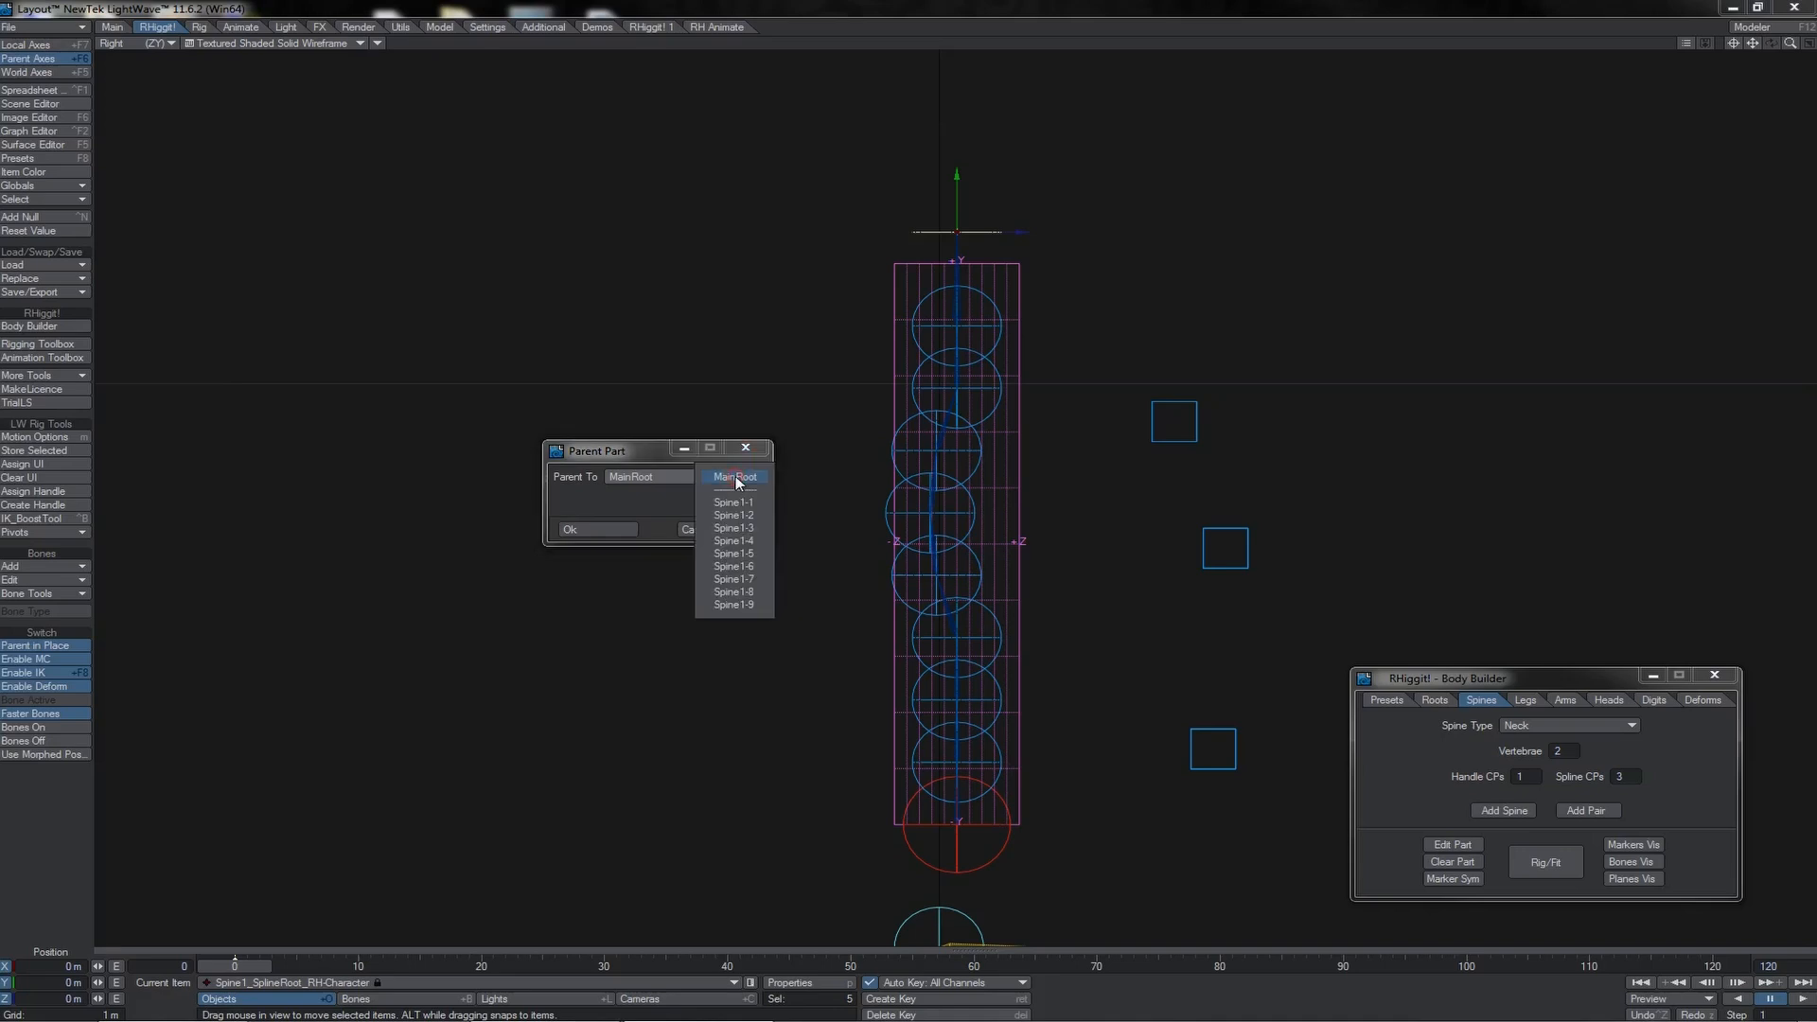
click(744, 605)
key(Return)
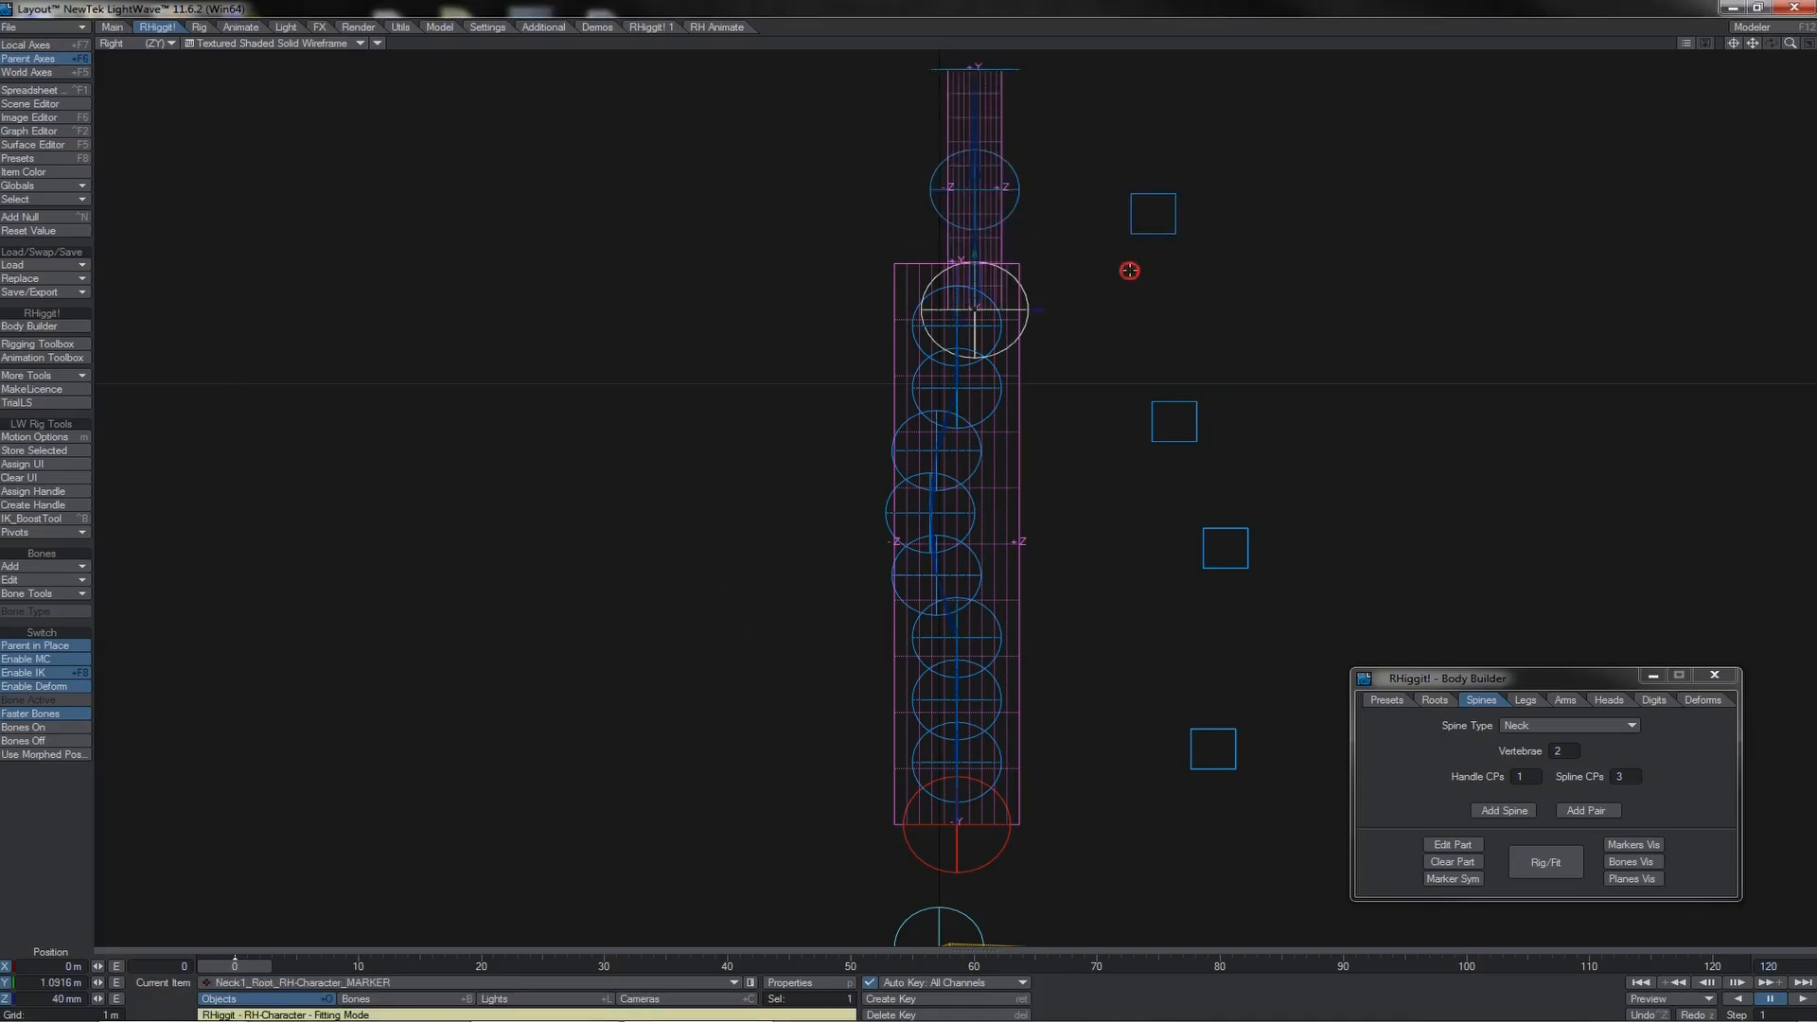
Move the neck's root marker behind the top of the spine, to about Y 1.084 m and Z -127 mm.
click(952, 290)
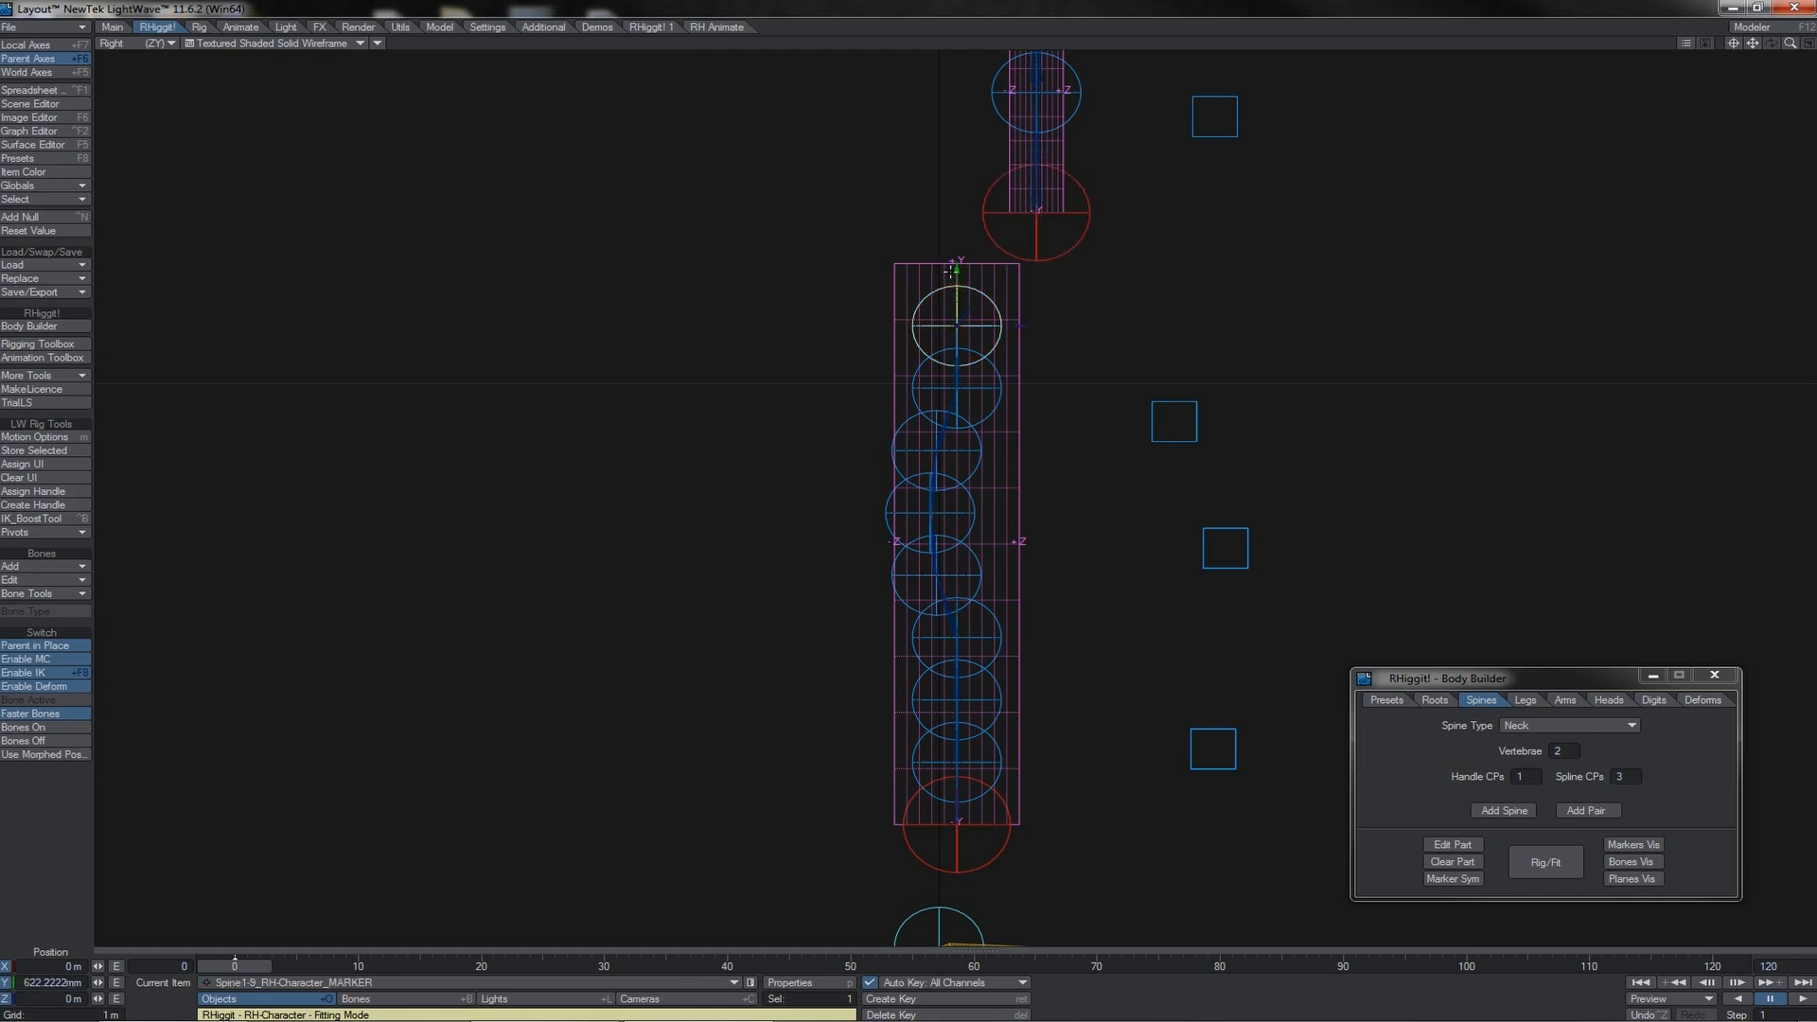
click(1067, 251)
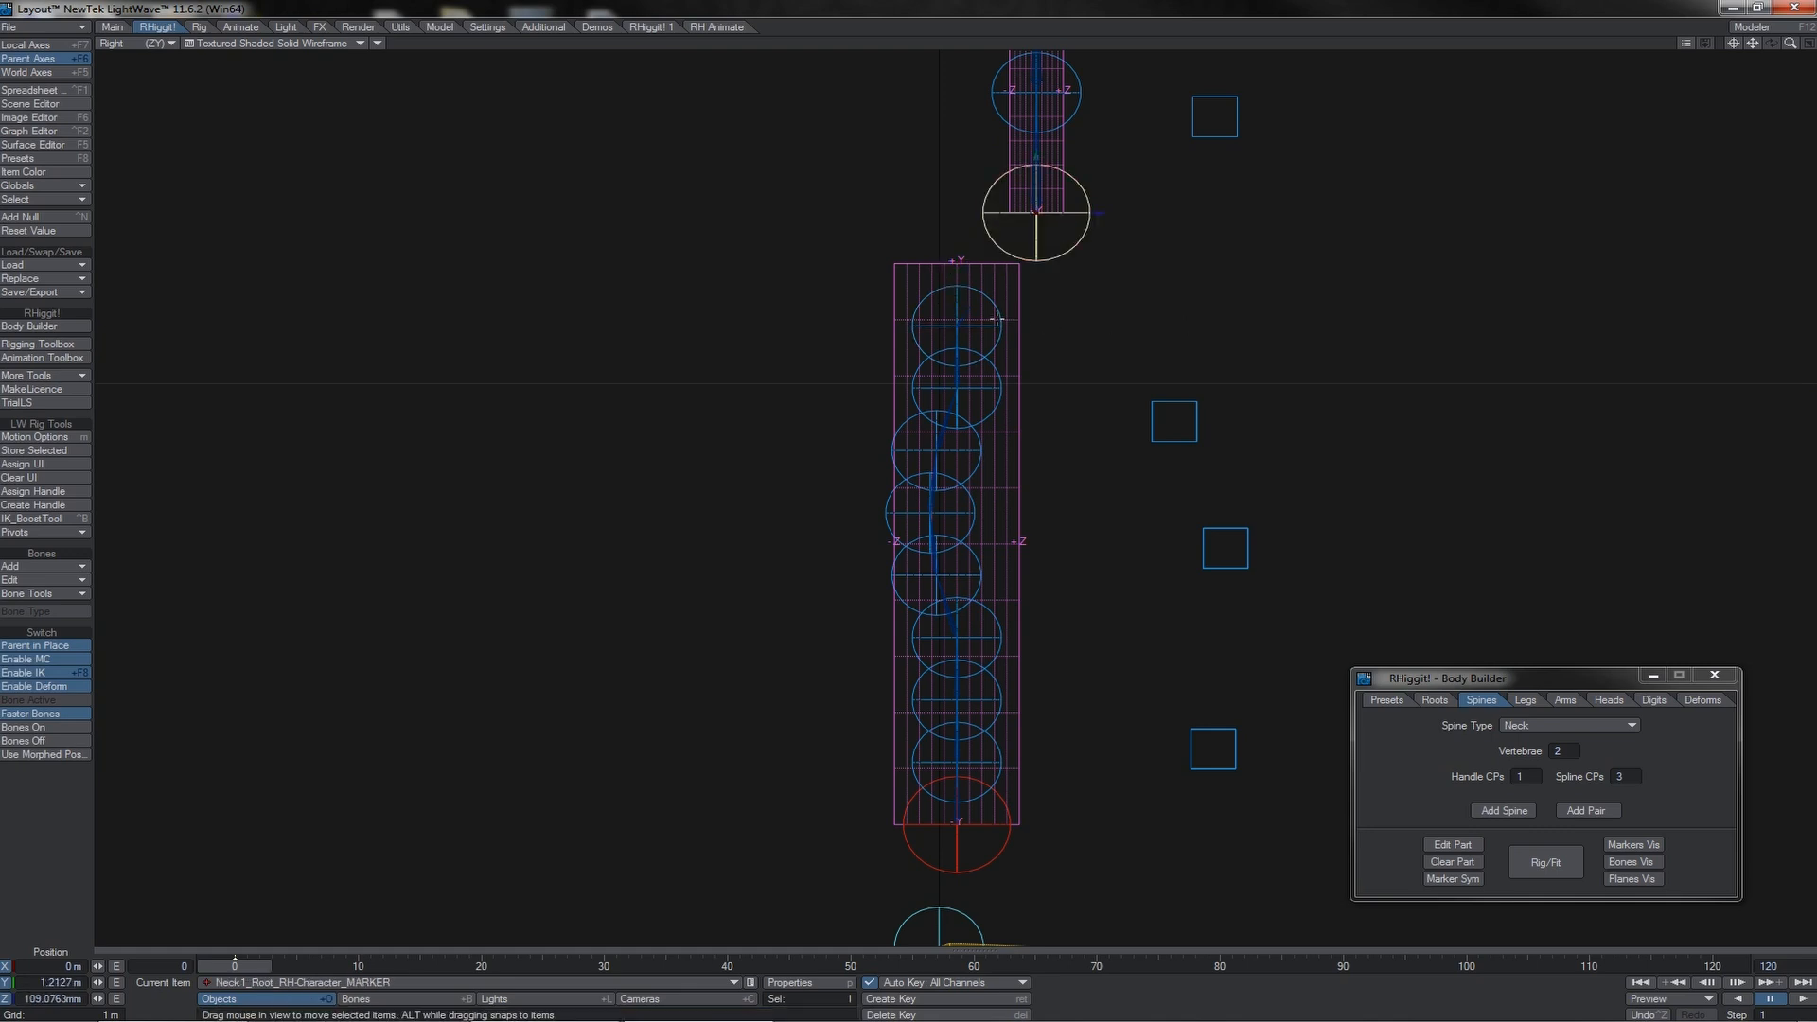
click(962, 314)
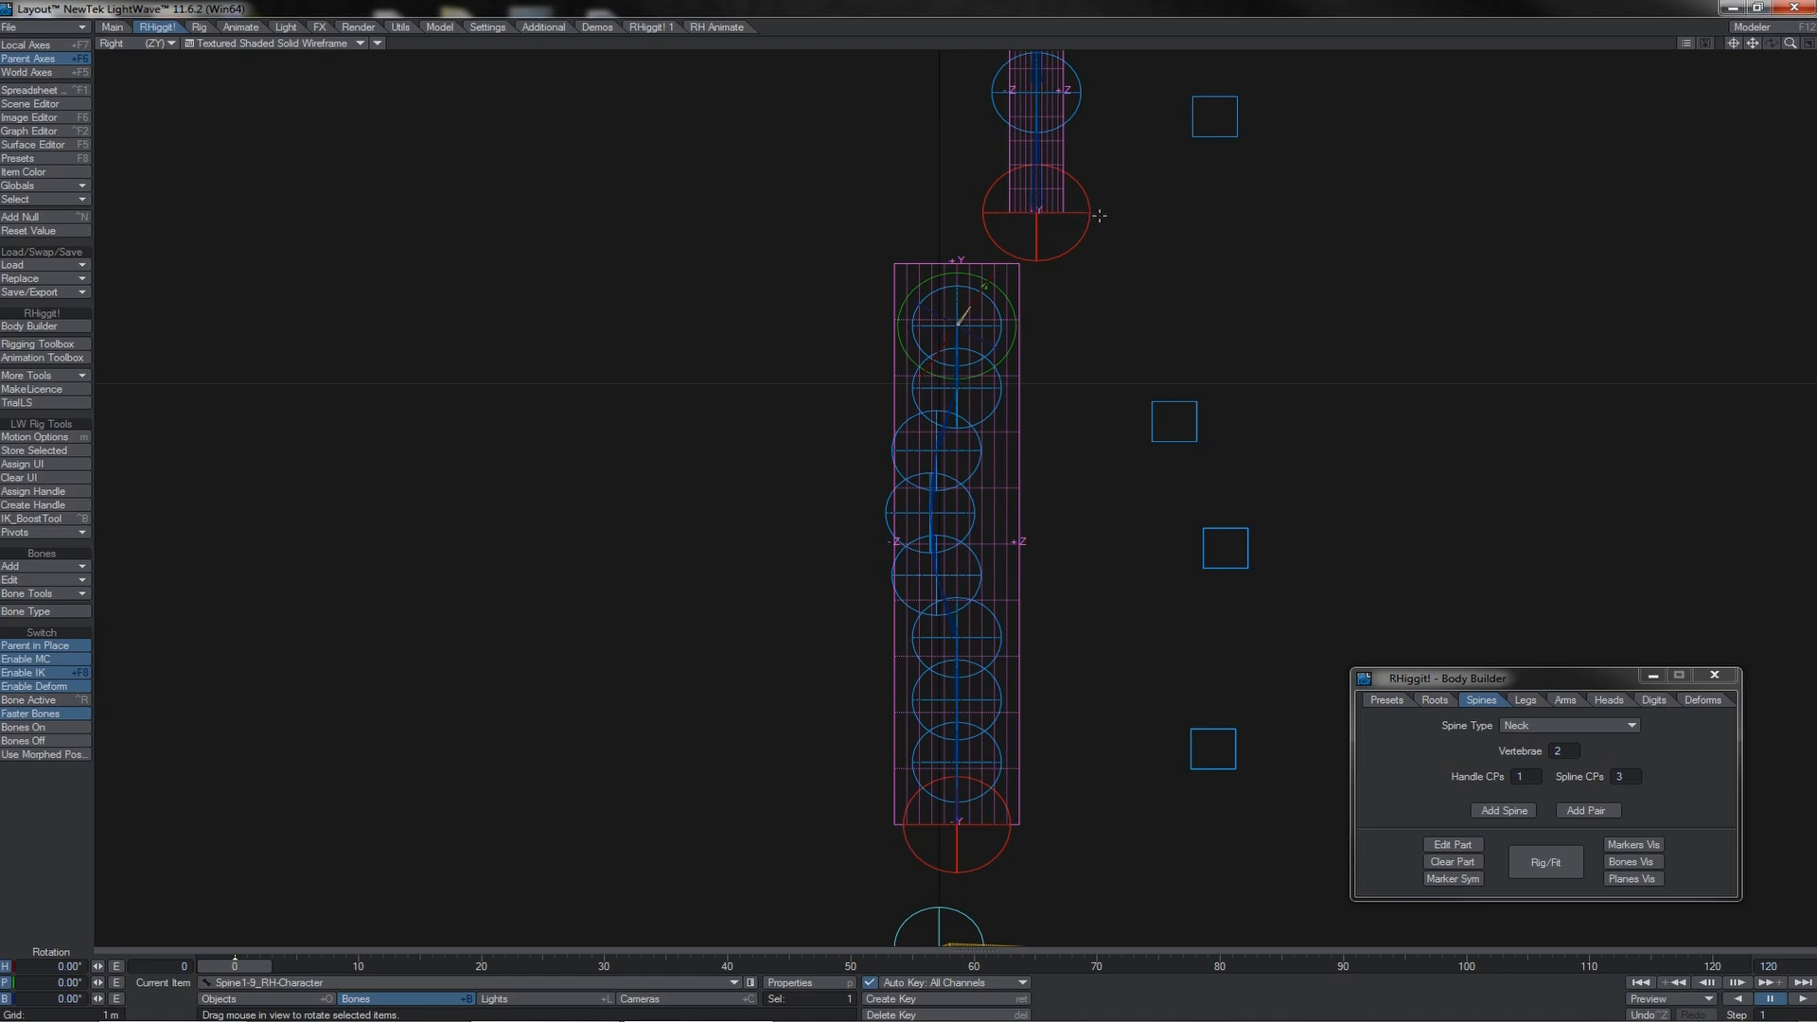
key(shift+o)
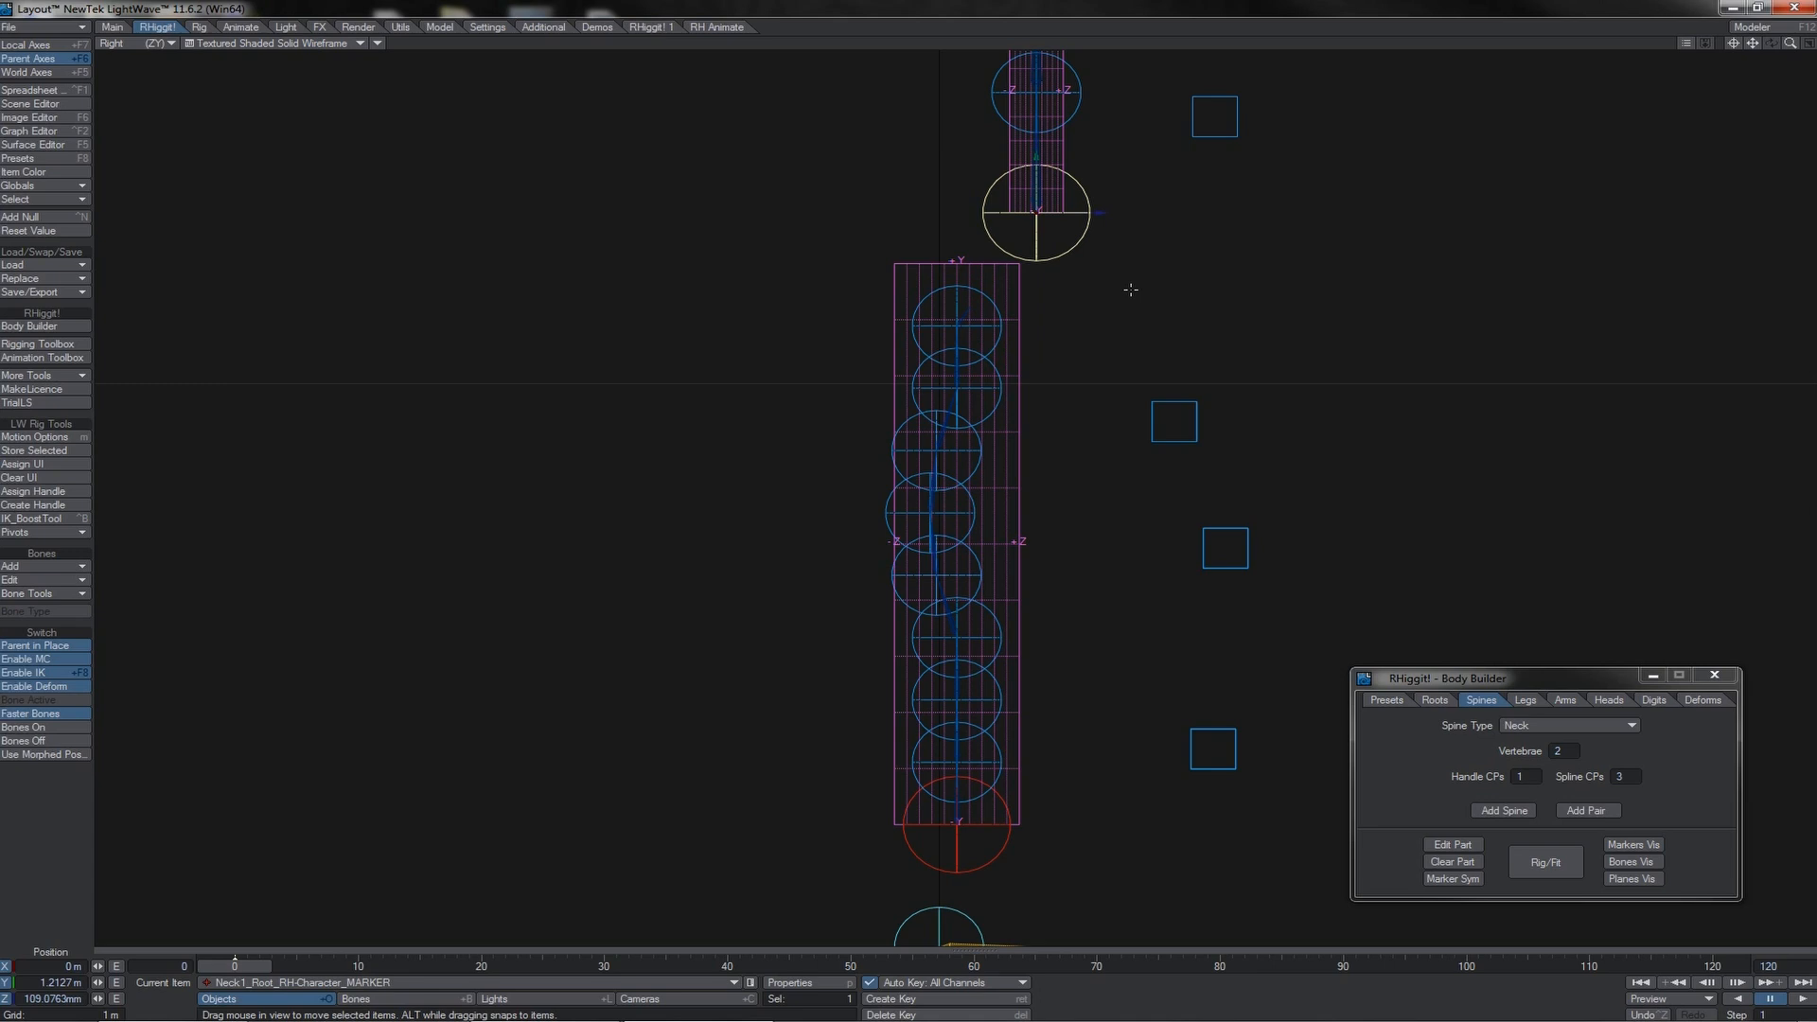
mouse_move(1131, 290)
mouse_down()
mouse_move(1042, 285)
mouse_move(921, 391)
mouse_up()
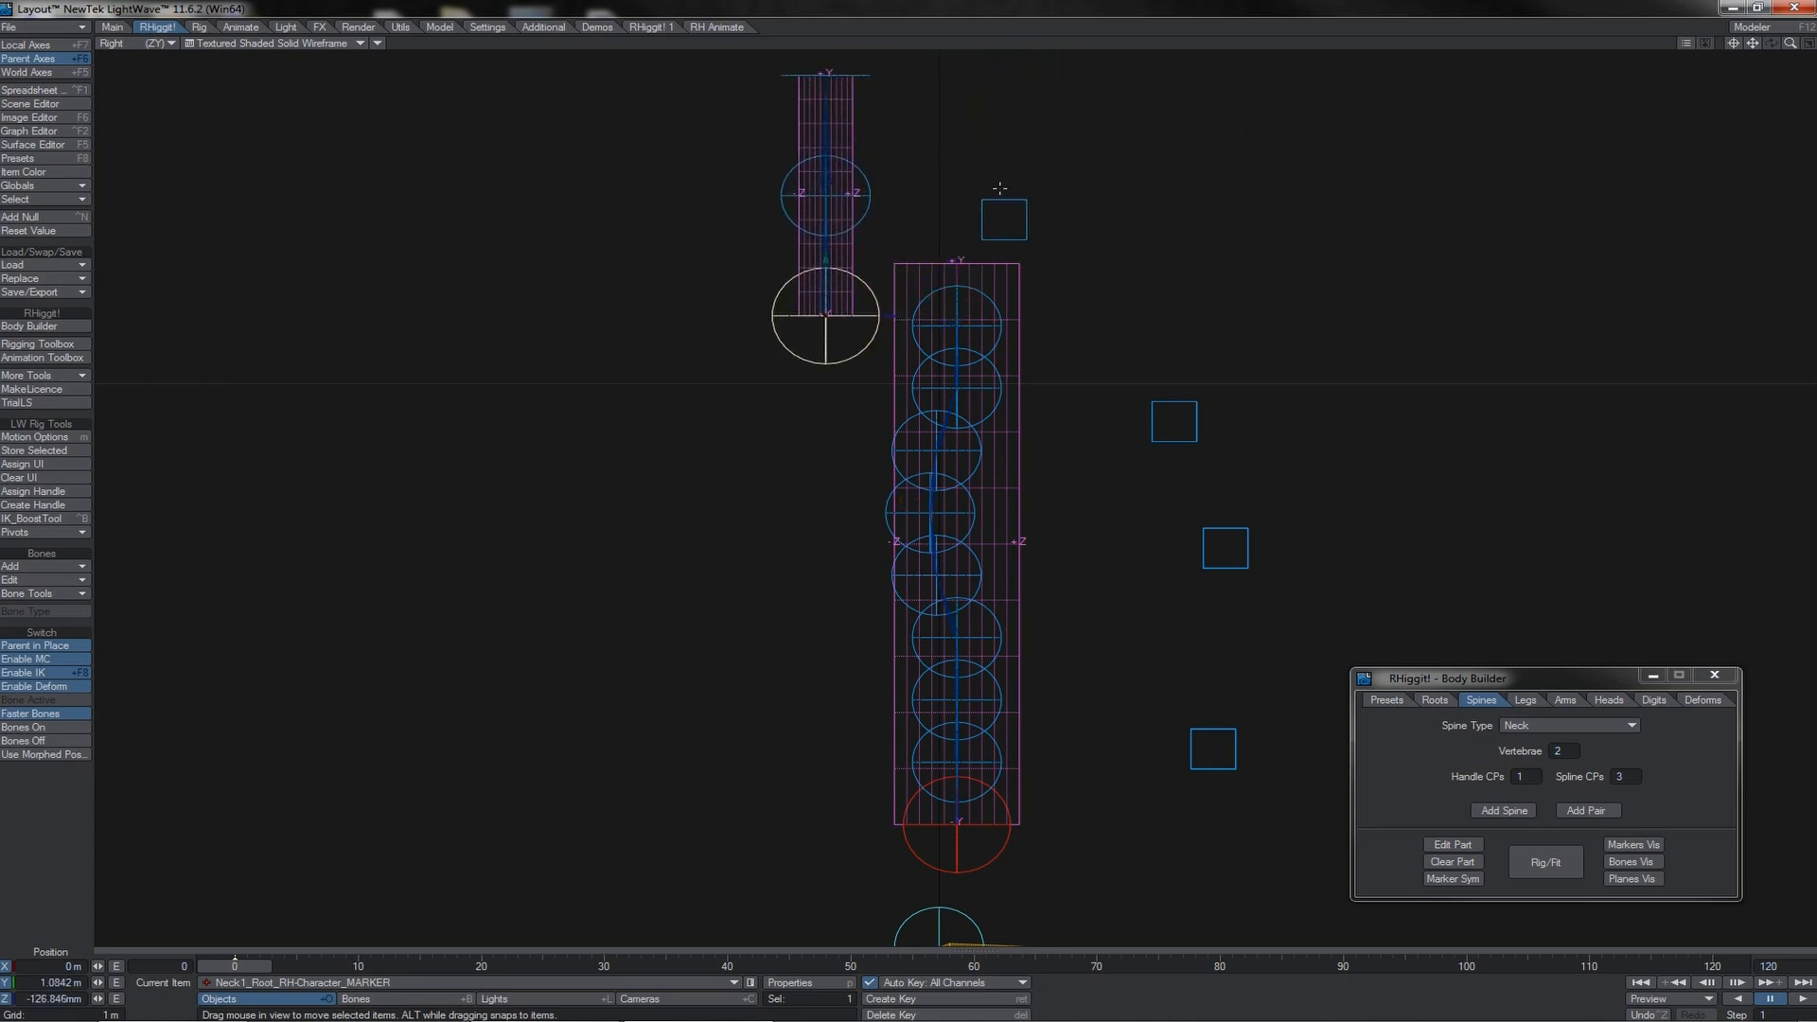
Move the neck's root marker onto the top of the spine, about Y 1.183 m and Z 9 mm, and check bone Spine1-9 in rig mode.
mouse_move(827, 328)
mouse_down()
mouse_move(922, 234)
mouse_move(948, 248)
mouse_up()
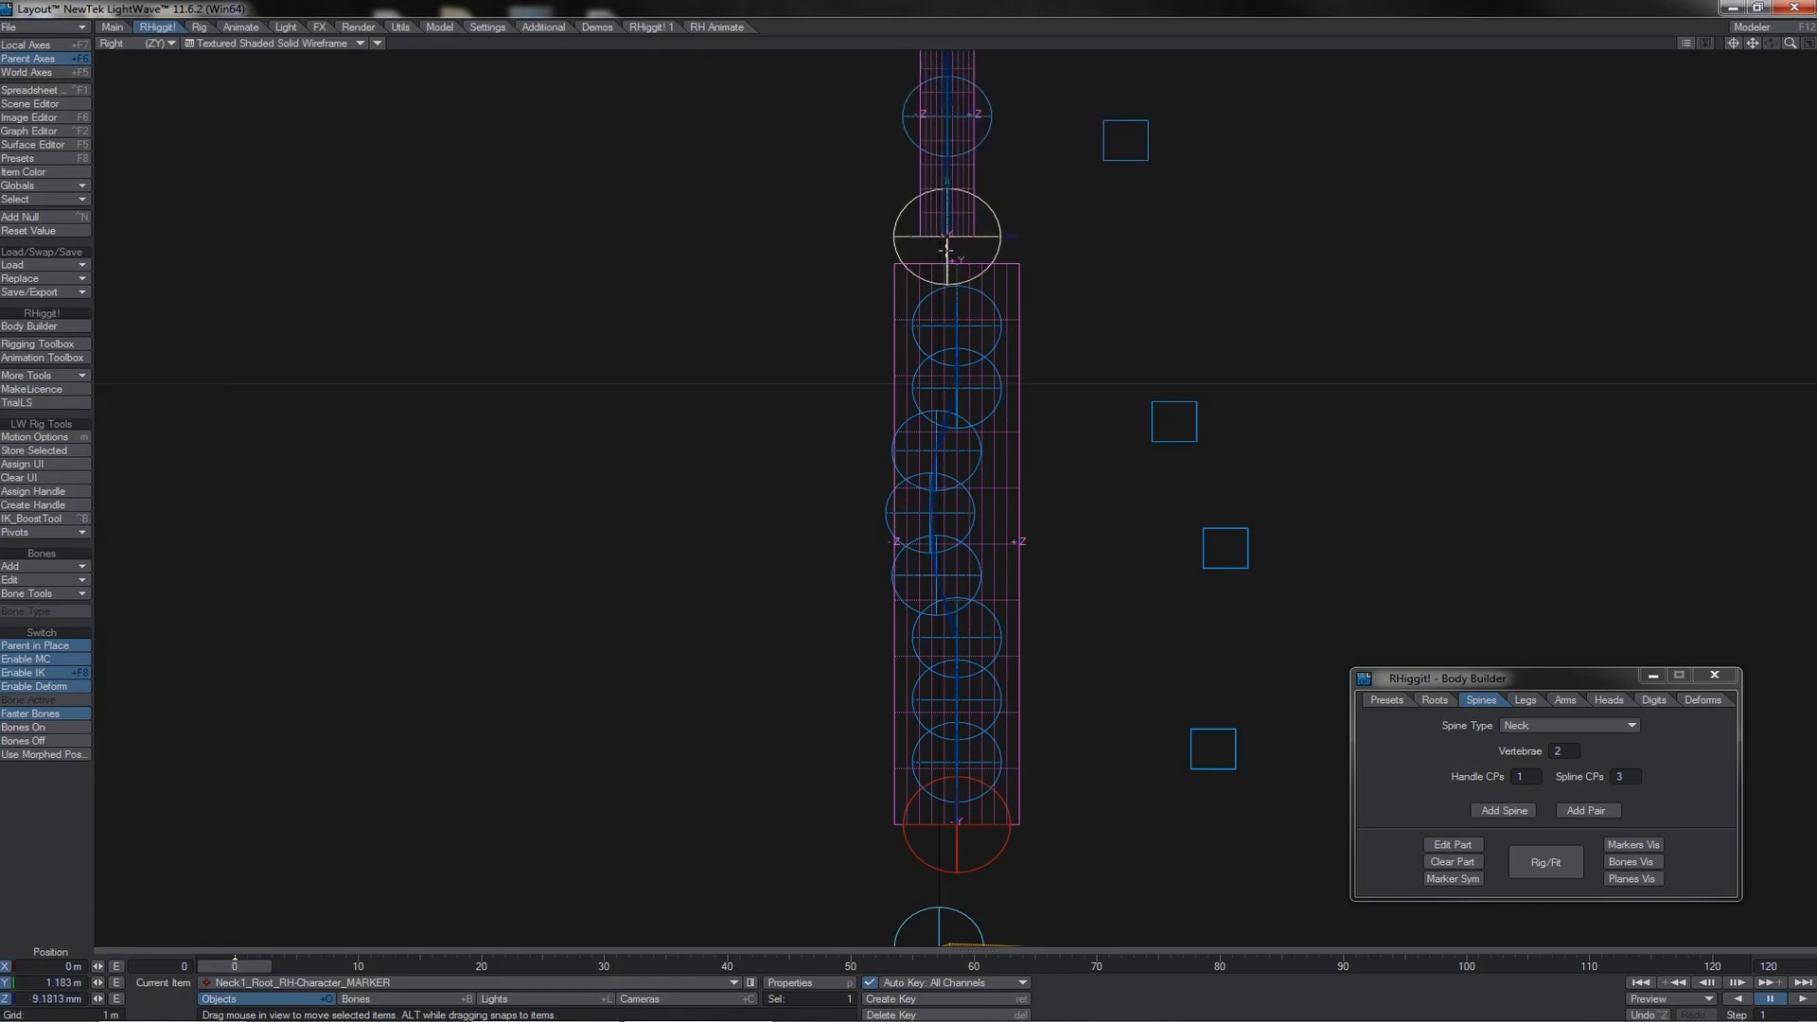
click(1565, 866)
click(948, 275)
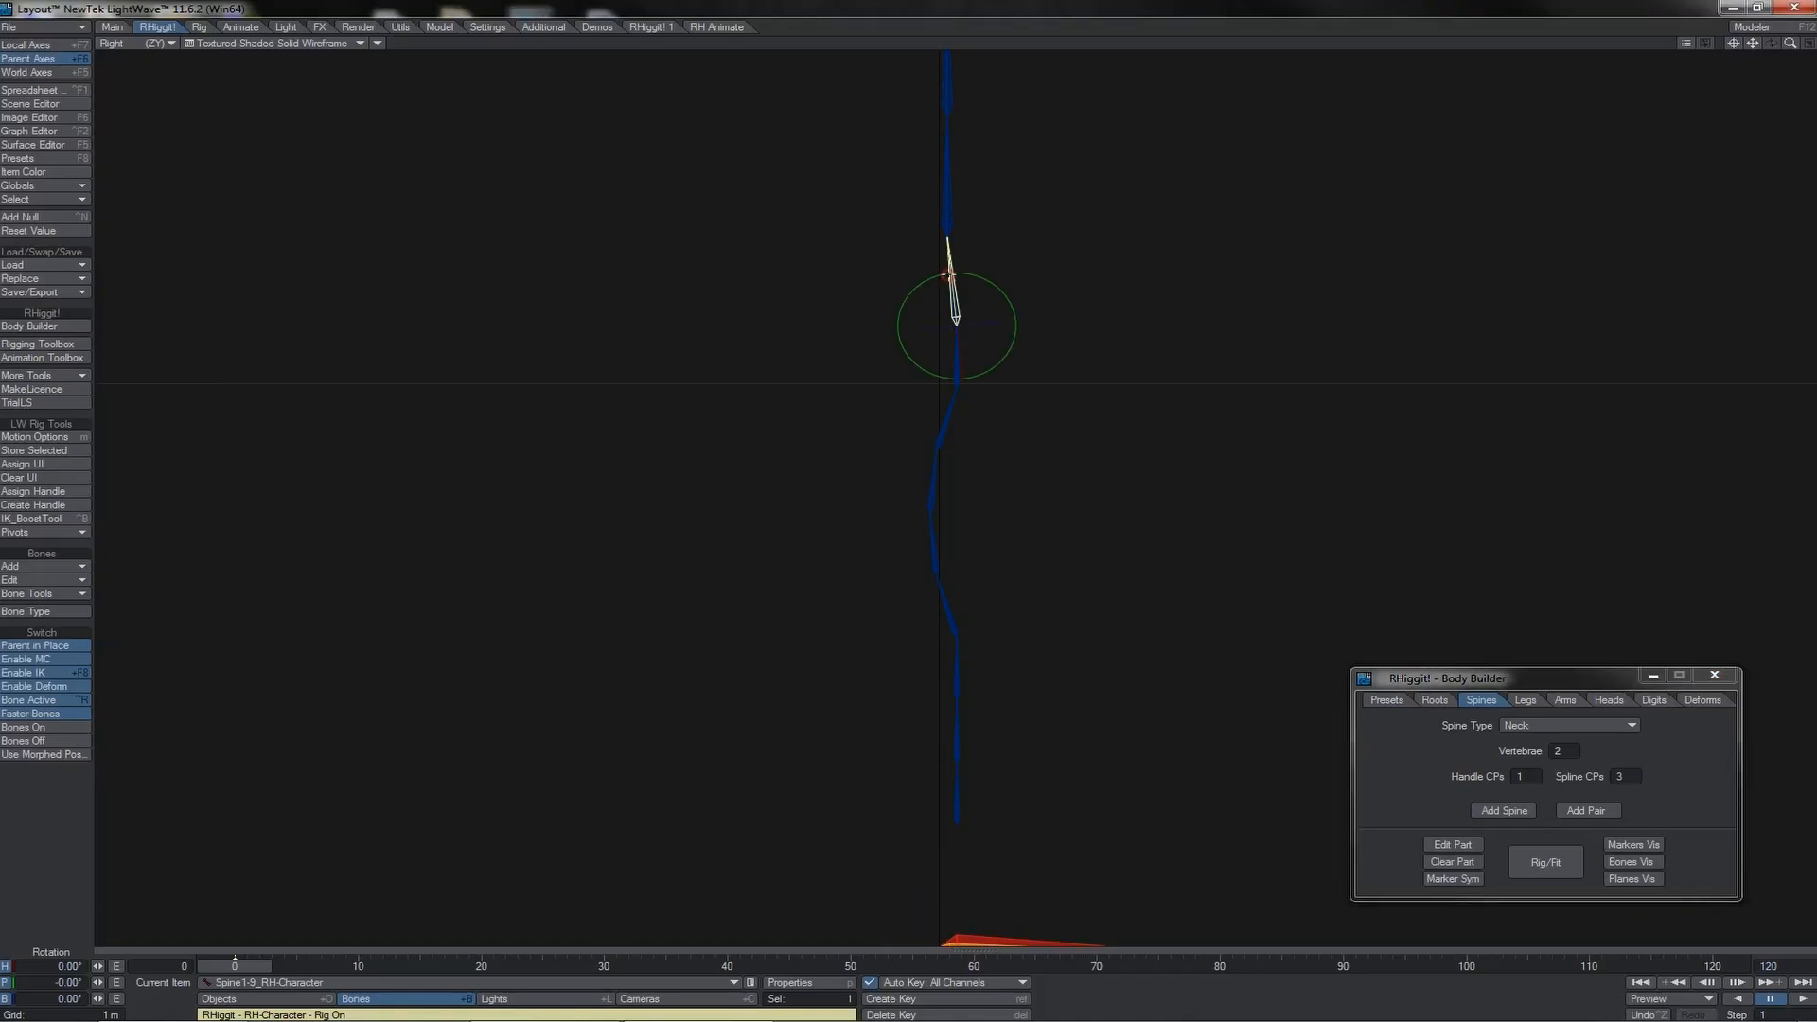
click(1545, 861)
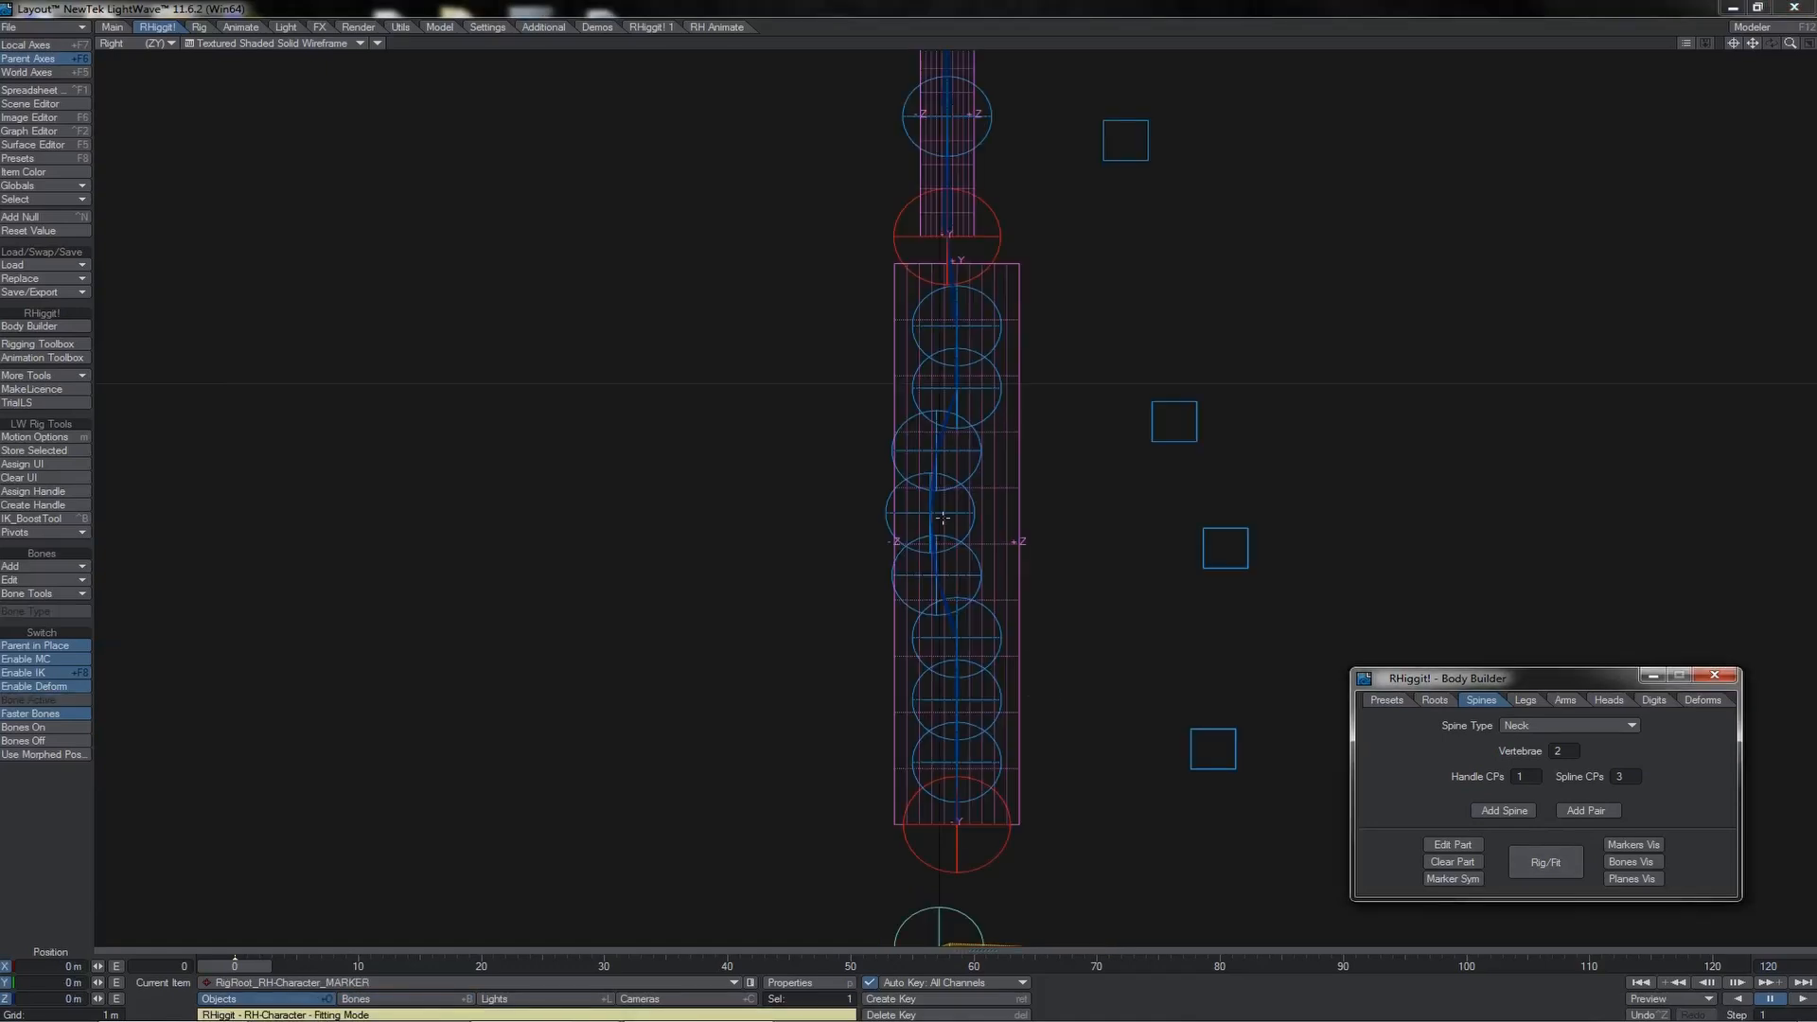
key(4)
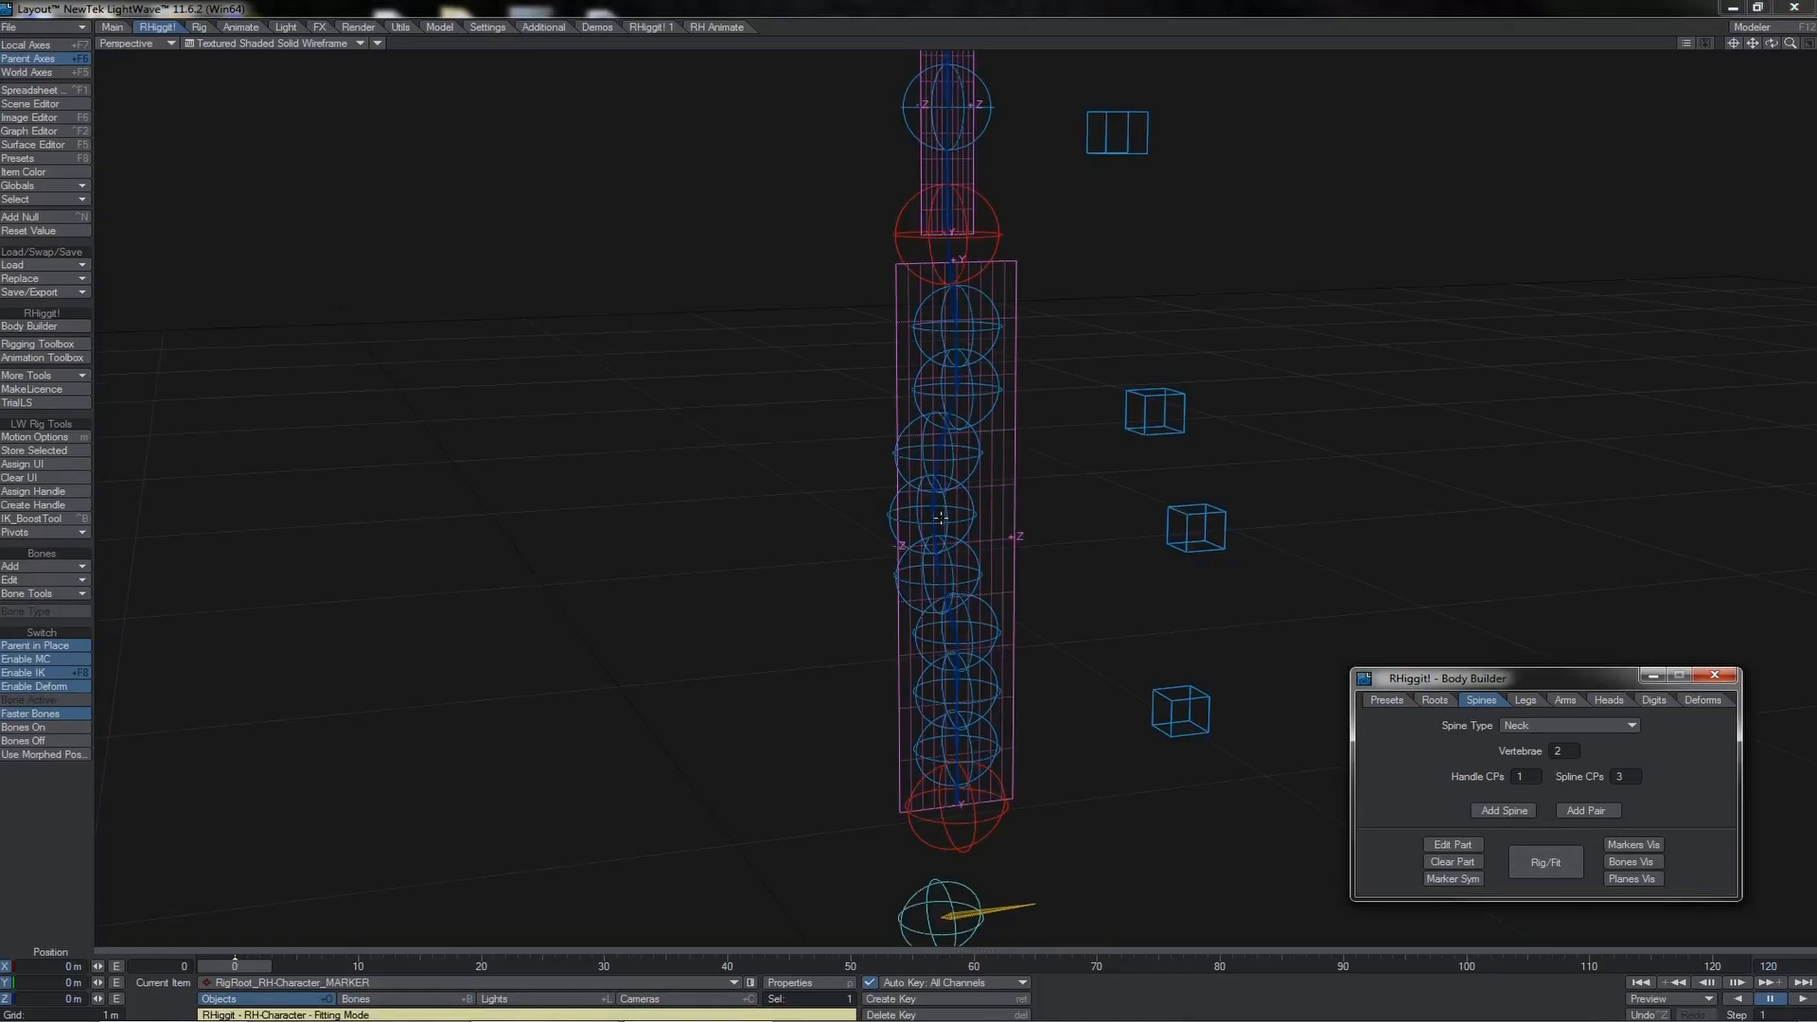
Add a second Spine part with 3 vertebrae and move its root marker beside the first spine, to about X 291 mm and Y 470 mm.
click(1557, 750)
drag(1133, 854, 1217, 807)
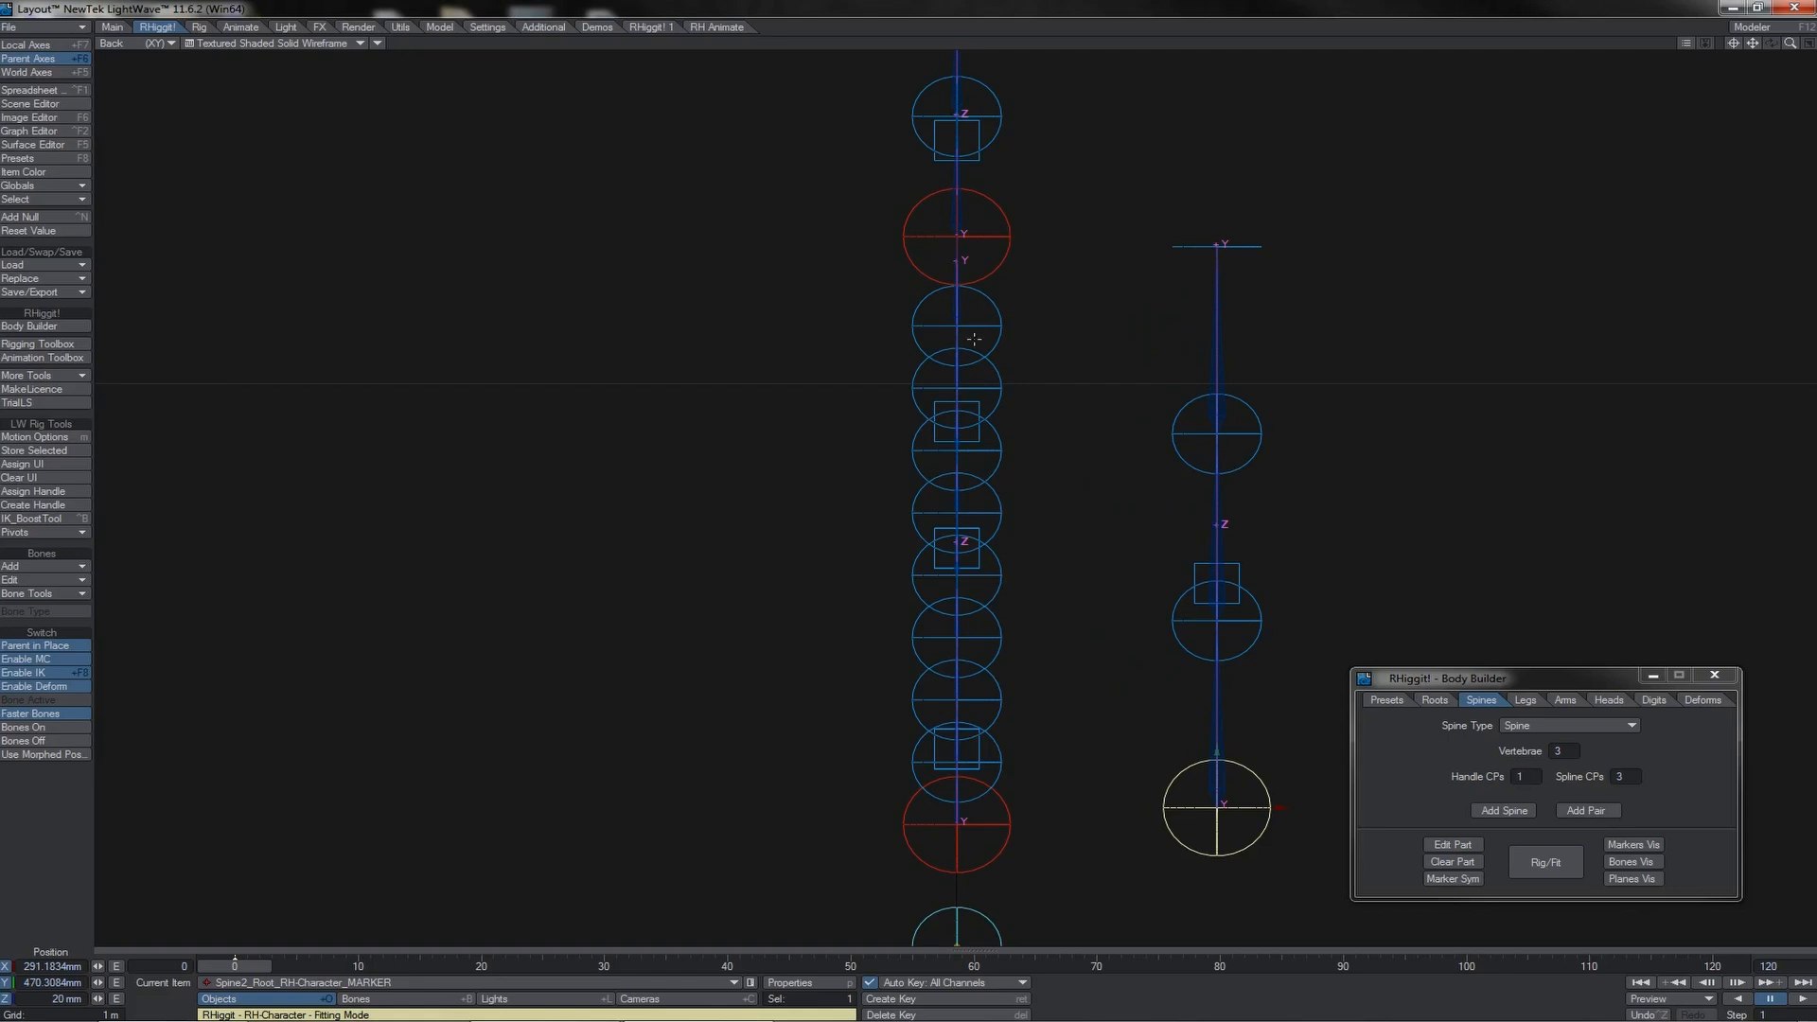
Try raising the first neck's root marker to about Y 1.213 m, and undo the move.
click(966, 212)
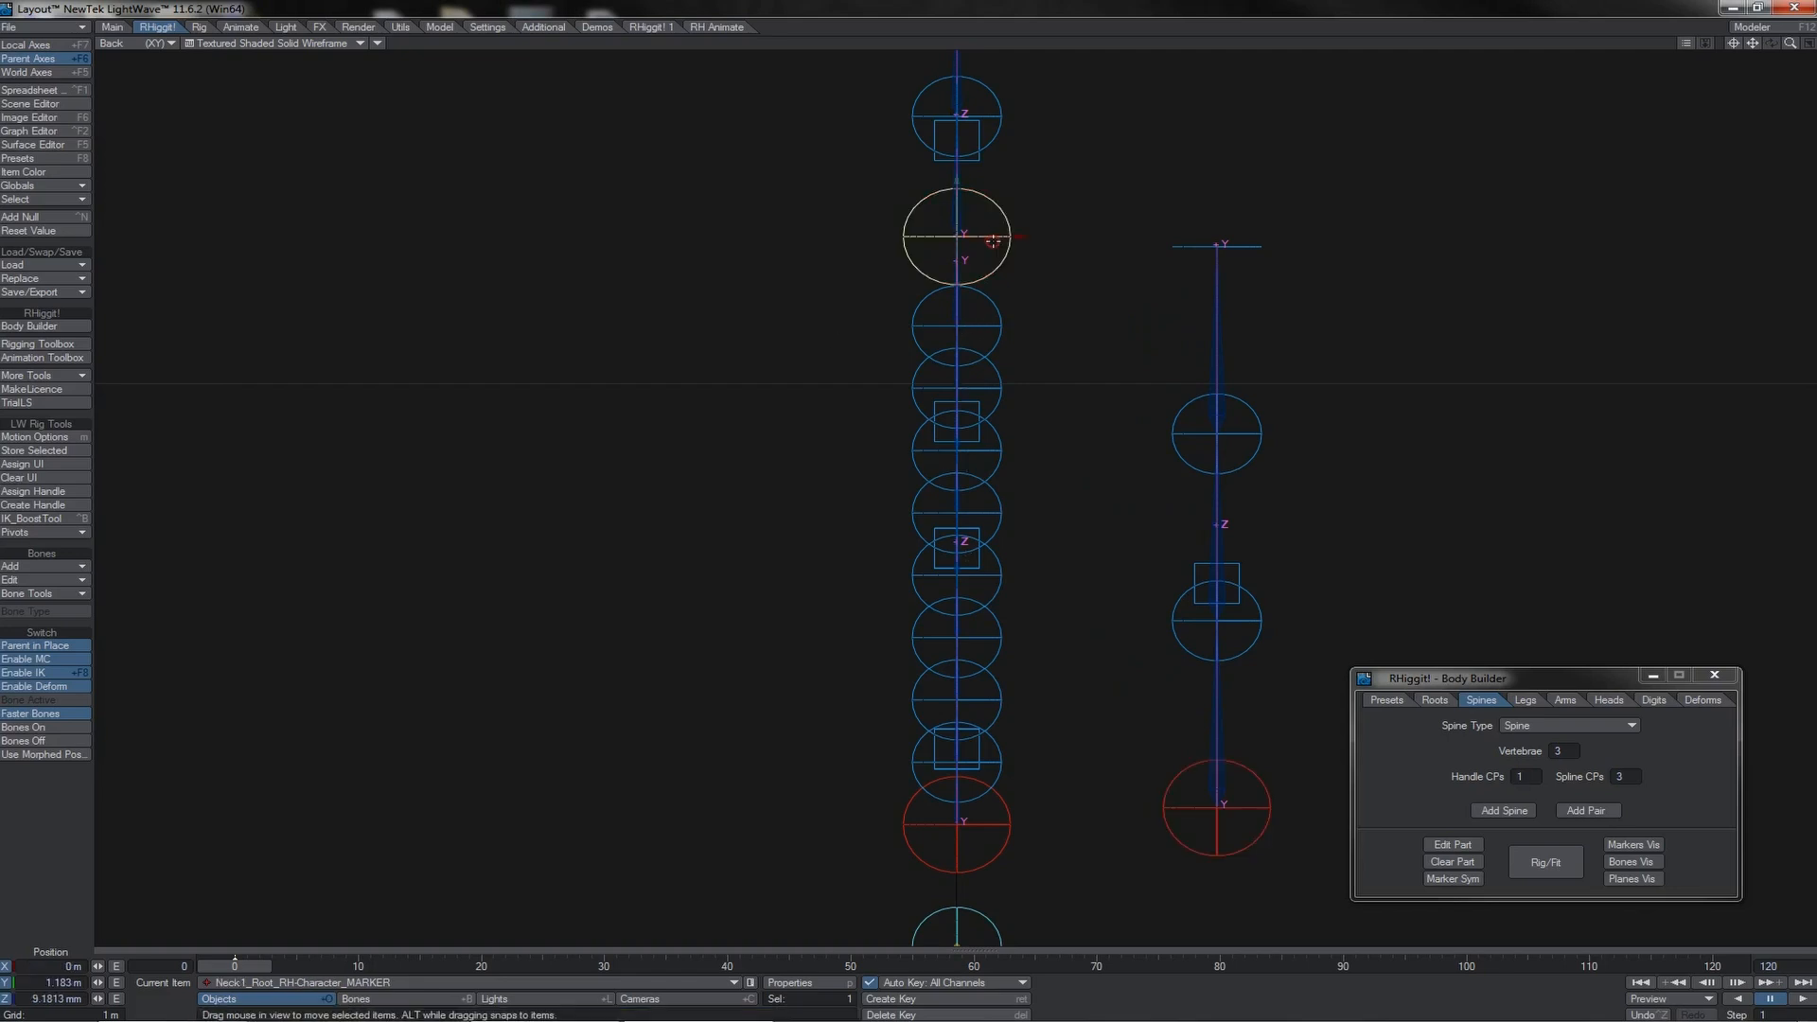
drag(966, 212, 966, 188)
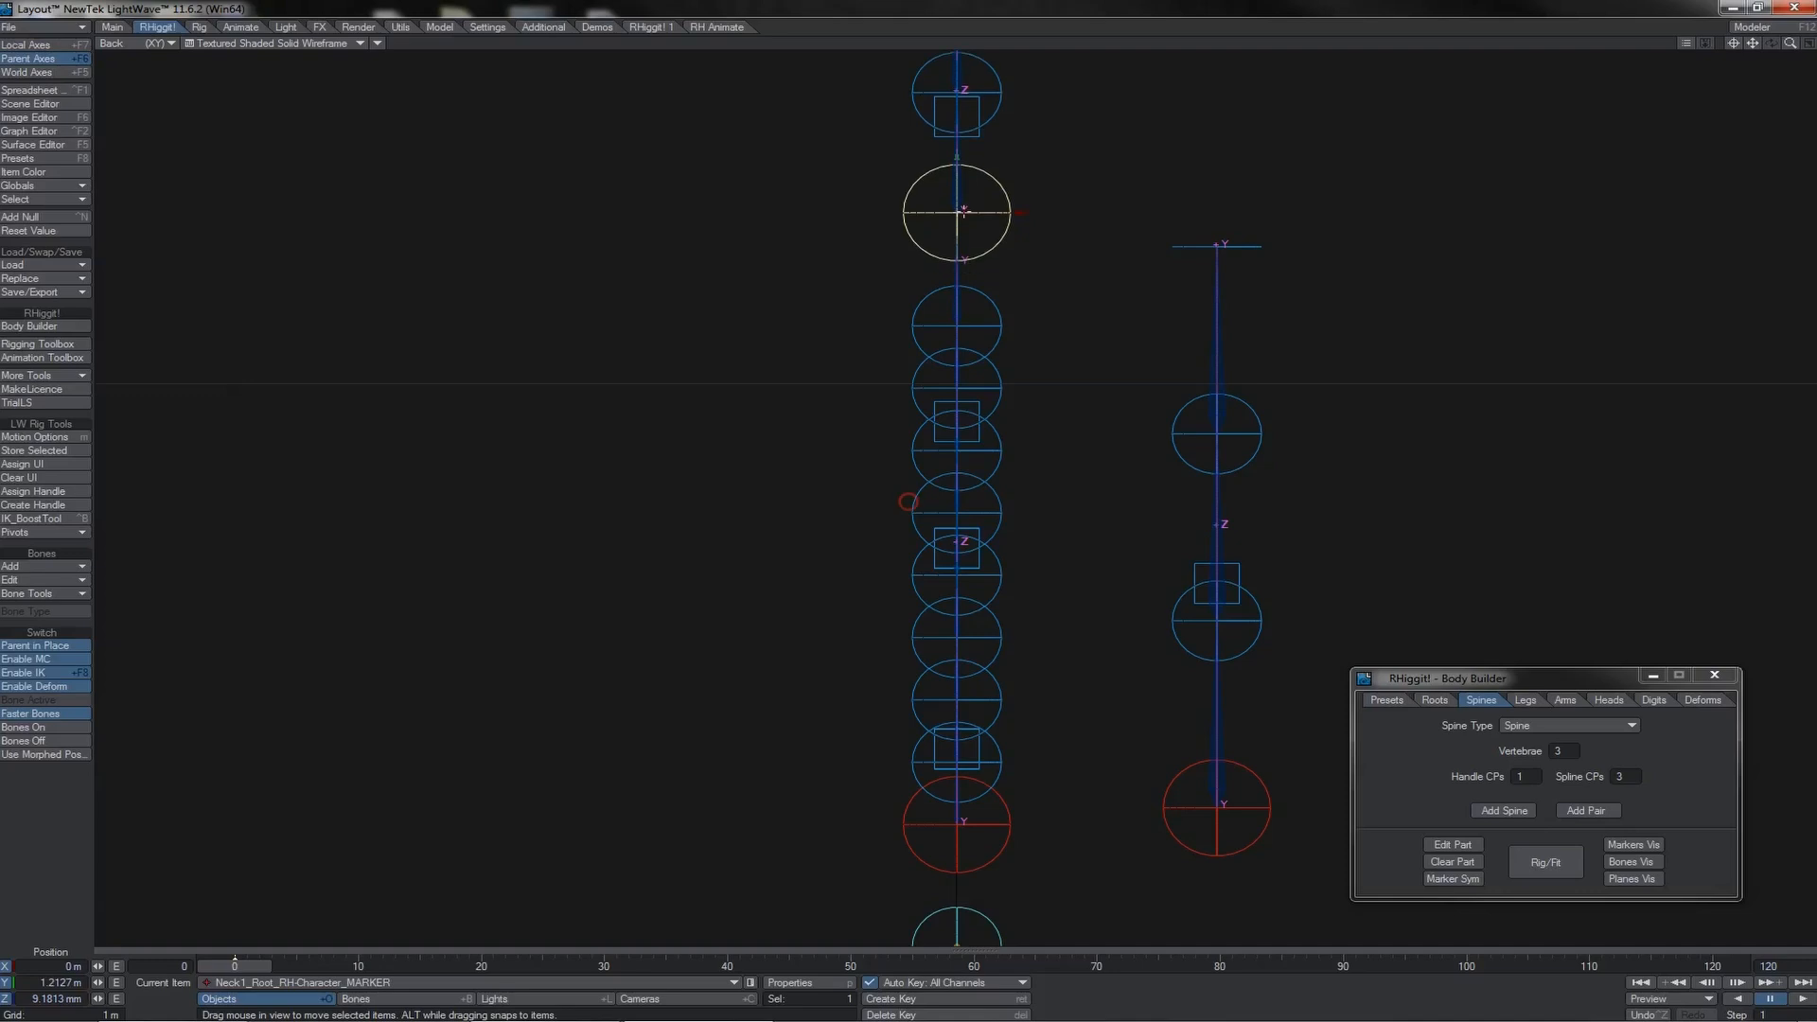
key(ctrl+z)
Check the second spine's top bone, and move that spine's root marker to about X 320 mm and Y 503 mm.
click(1220, 376)
key(y)
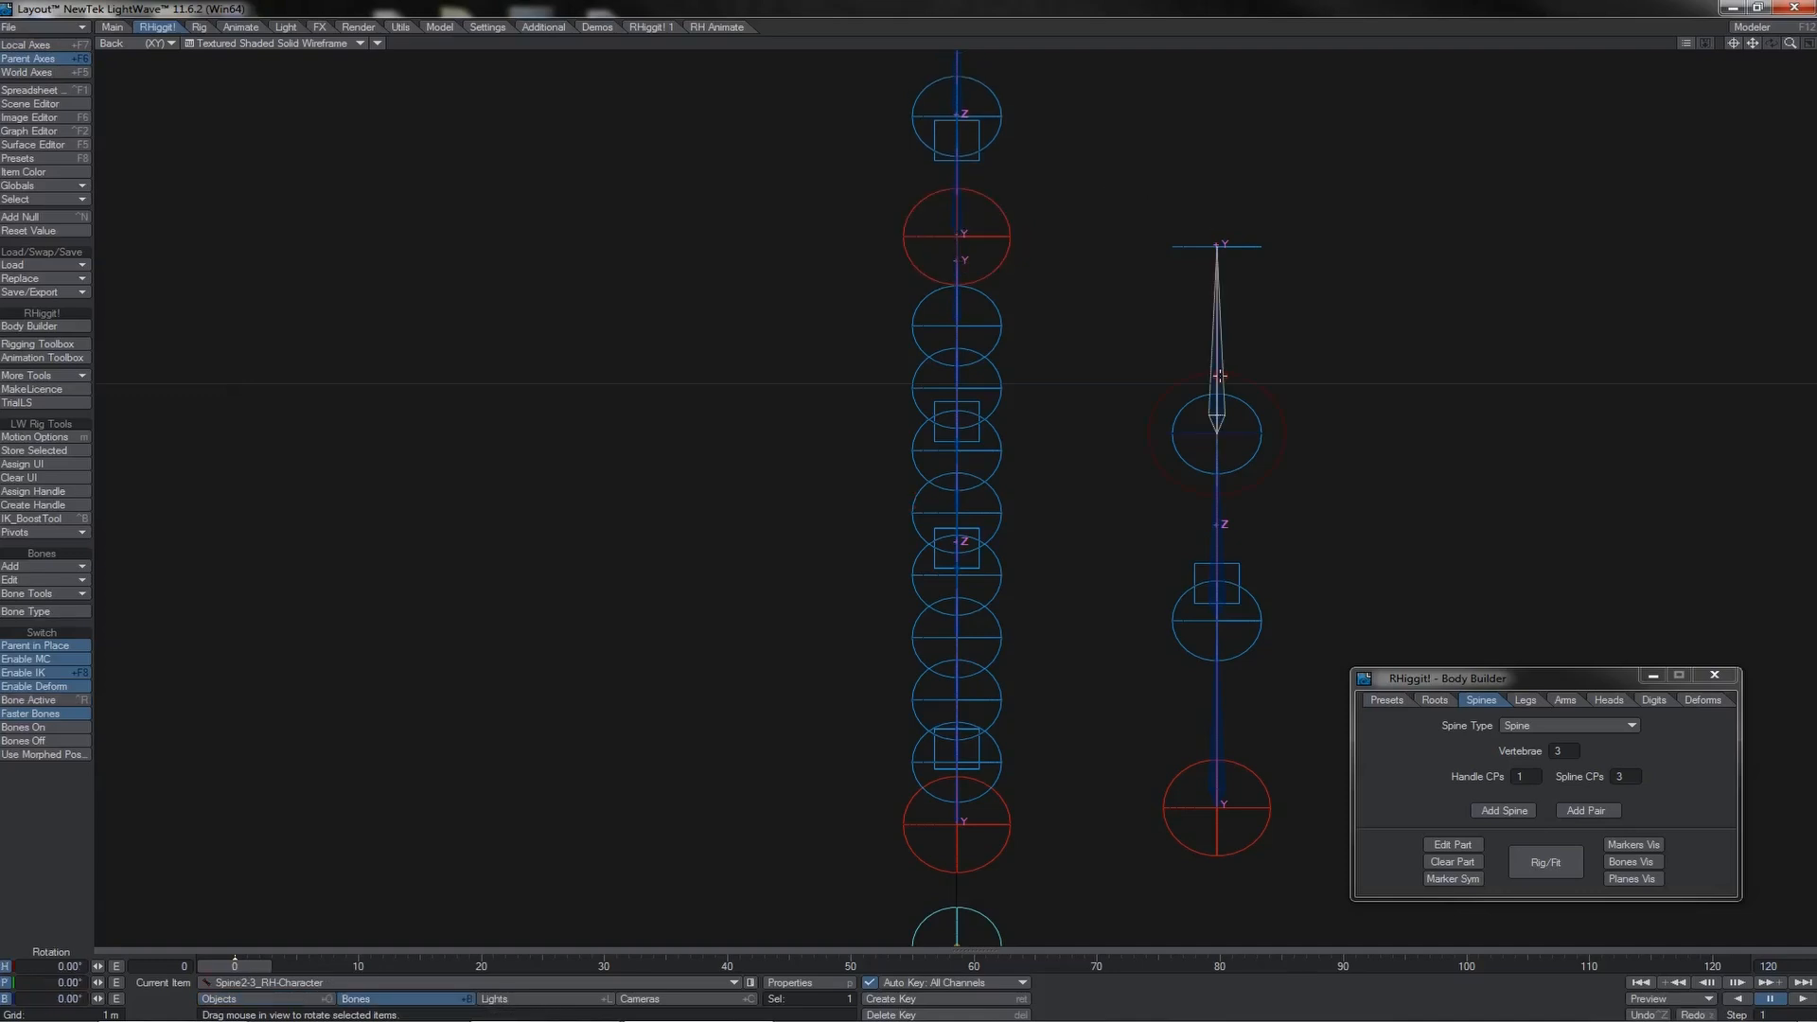
click(1247, 764)
key(t)
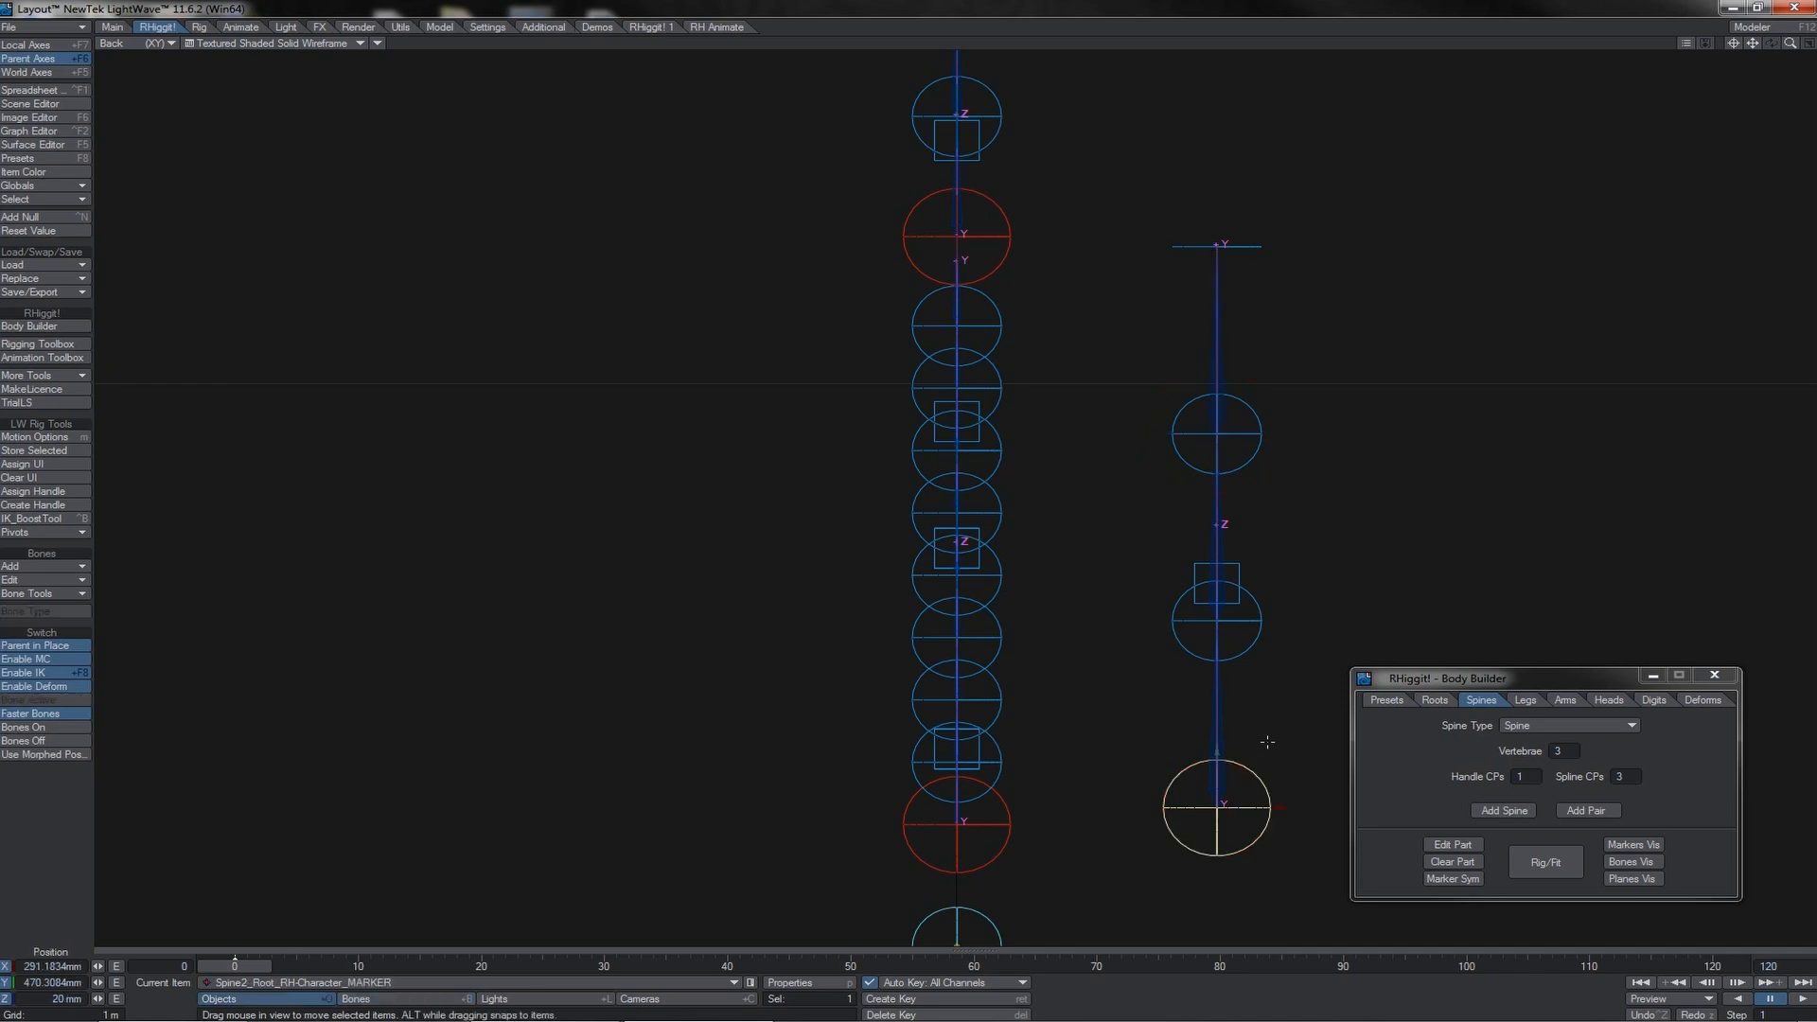
drag(1264, 742, 1291, 716)
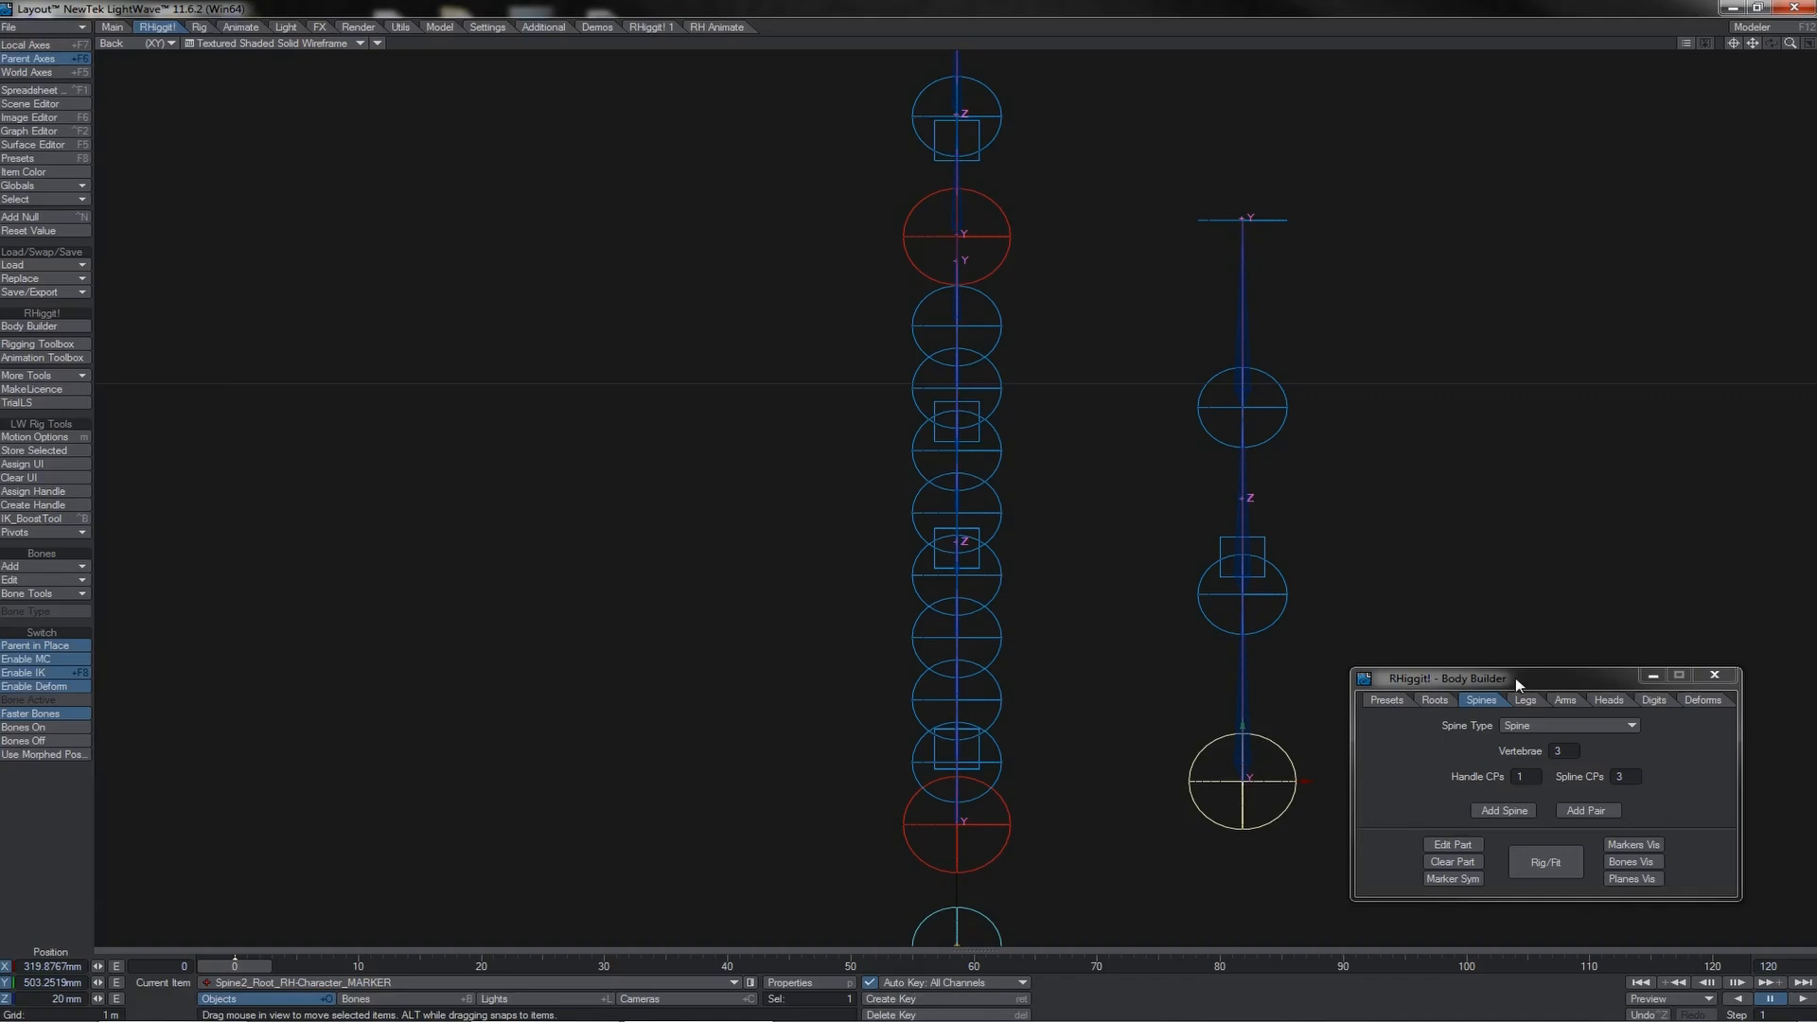
Add a pair of arms with 0 fingers, parented to Spine2-3.
click(1560, 700)
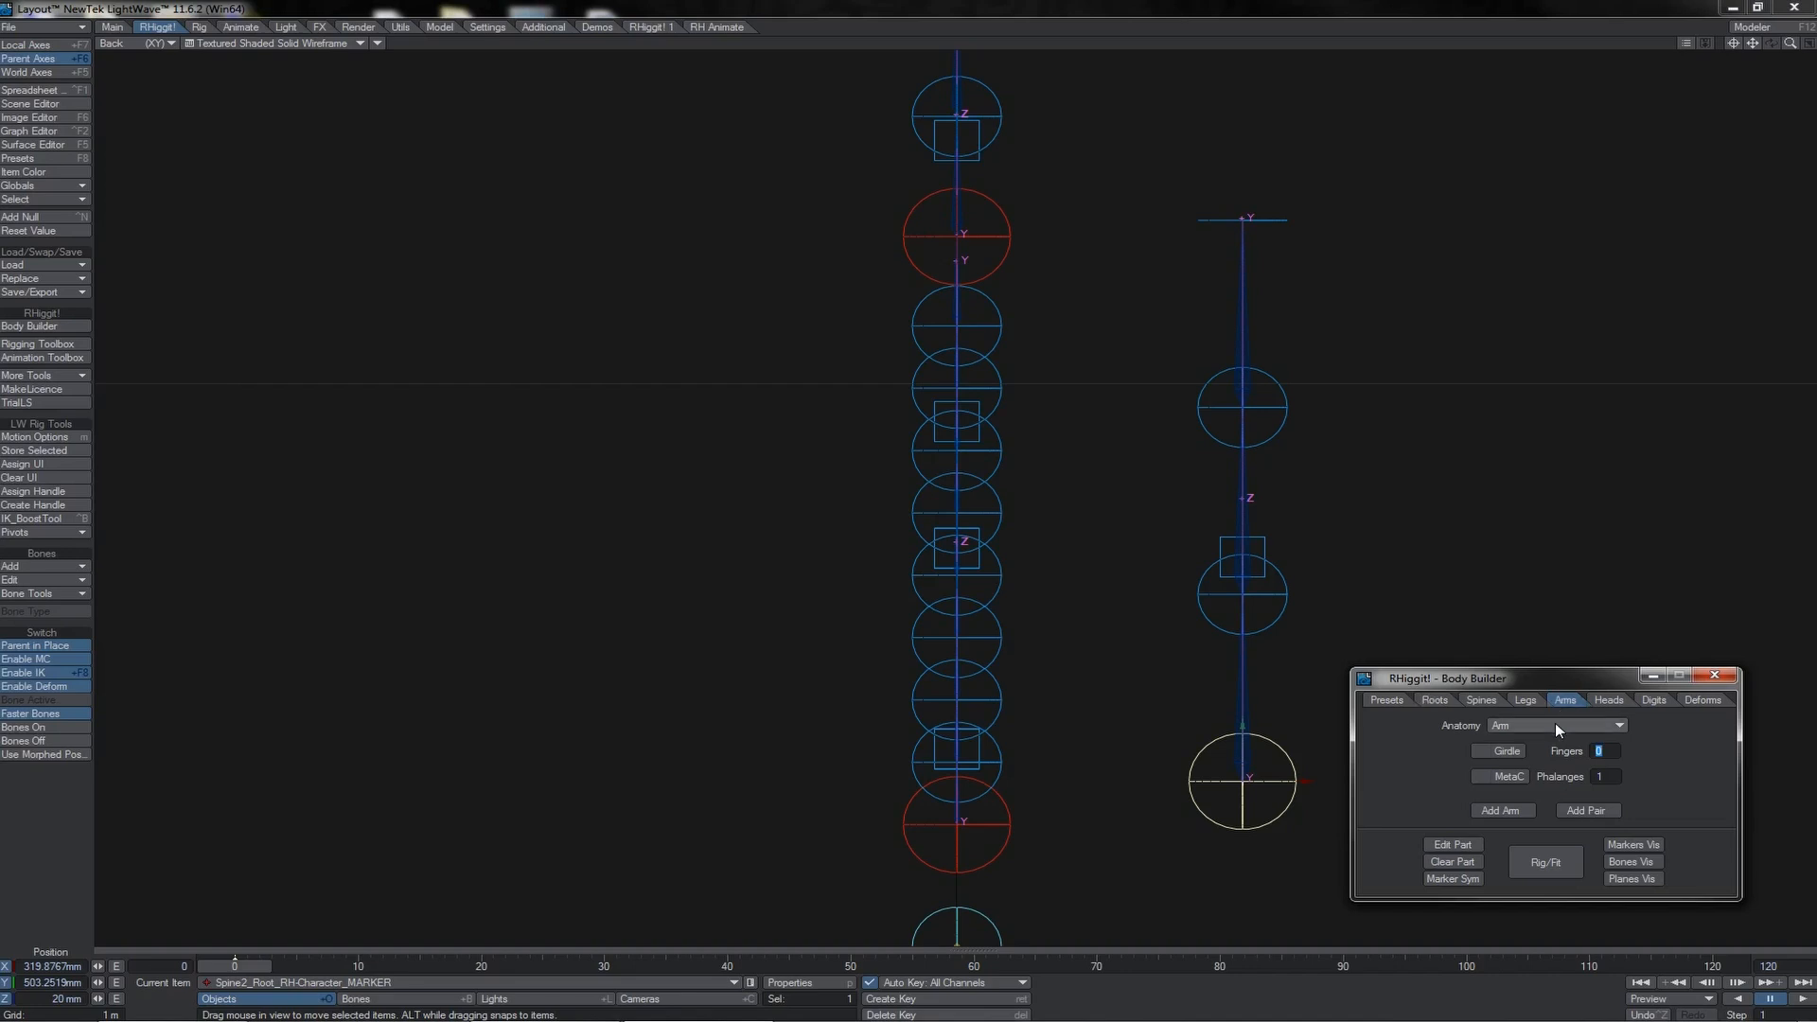
click(1573, 811)
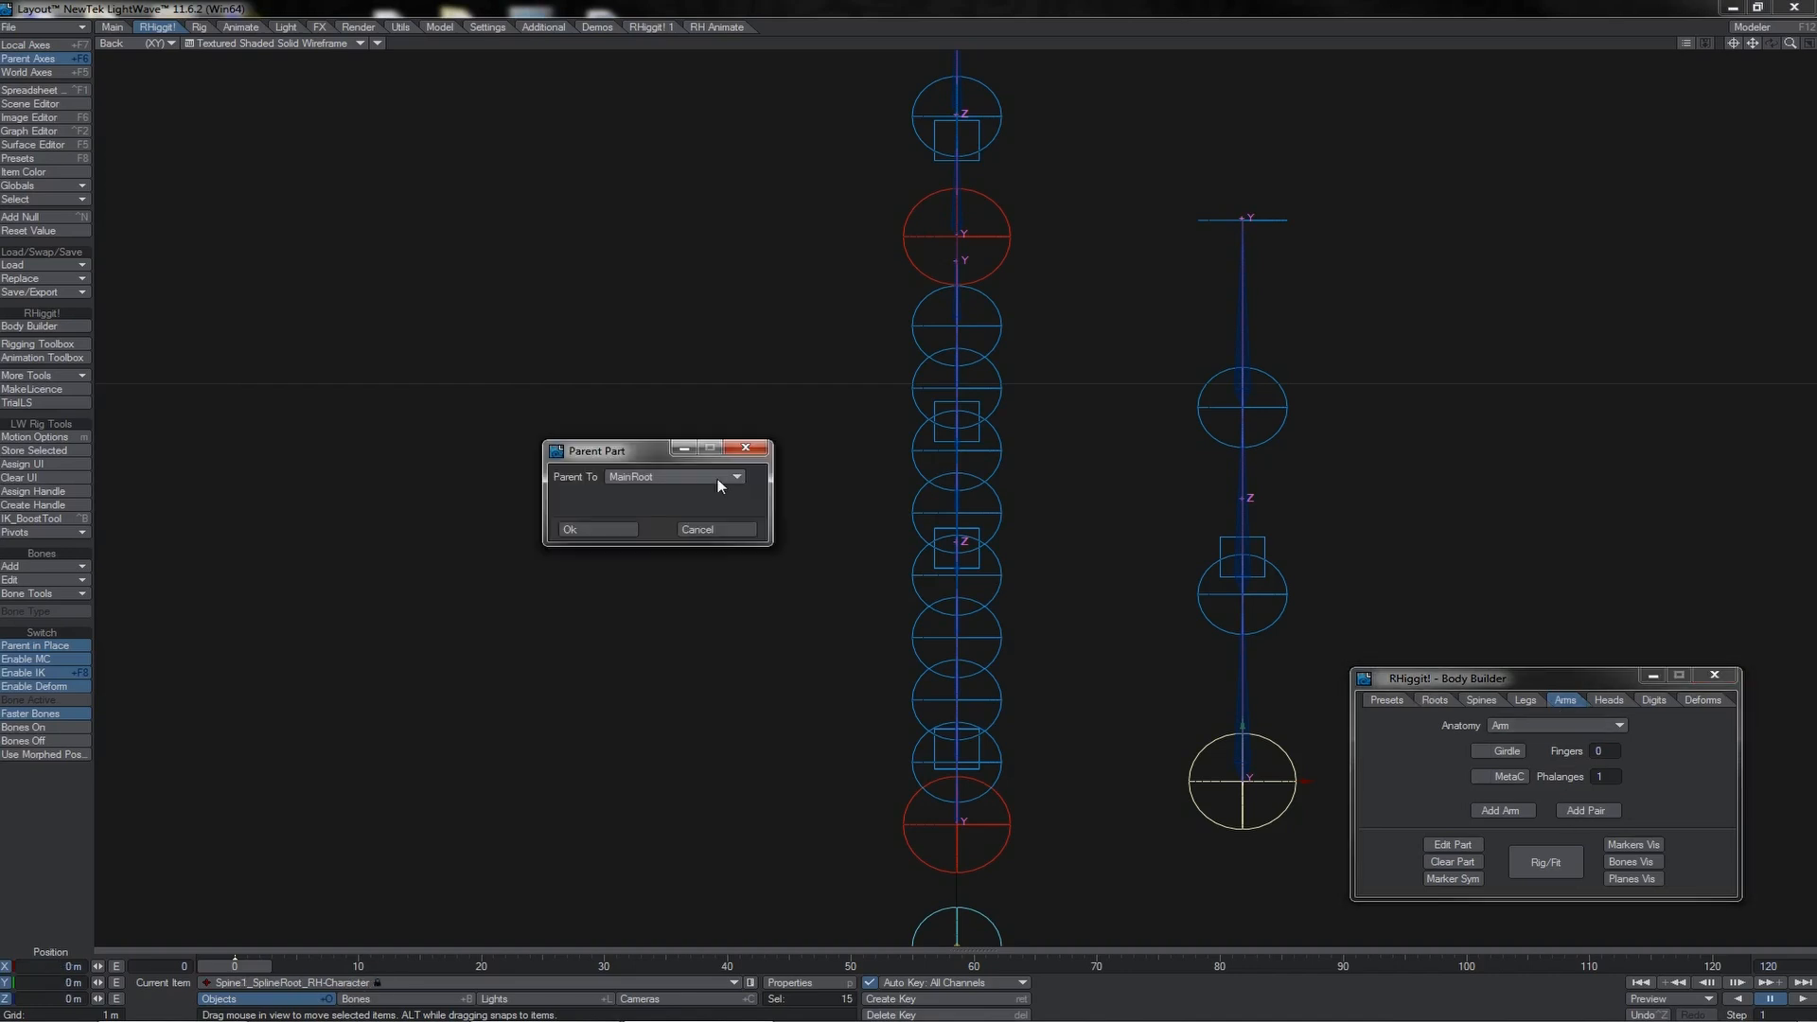
click(719, 478)
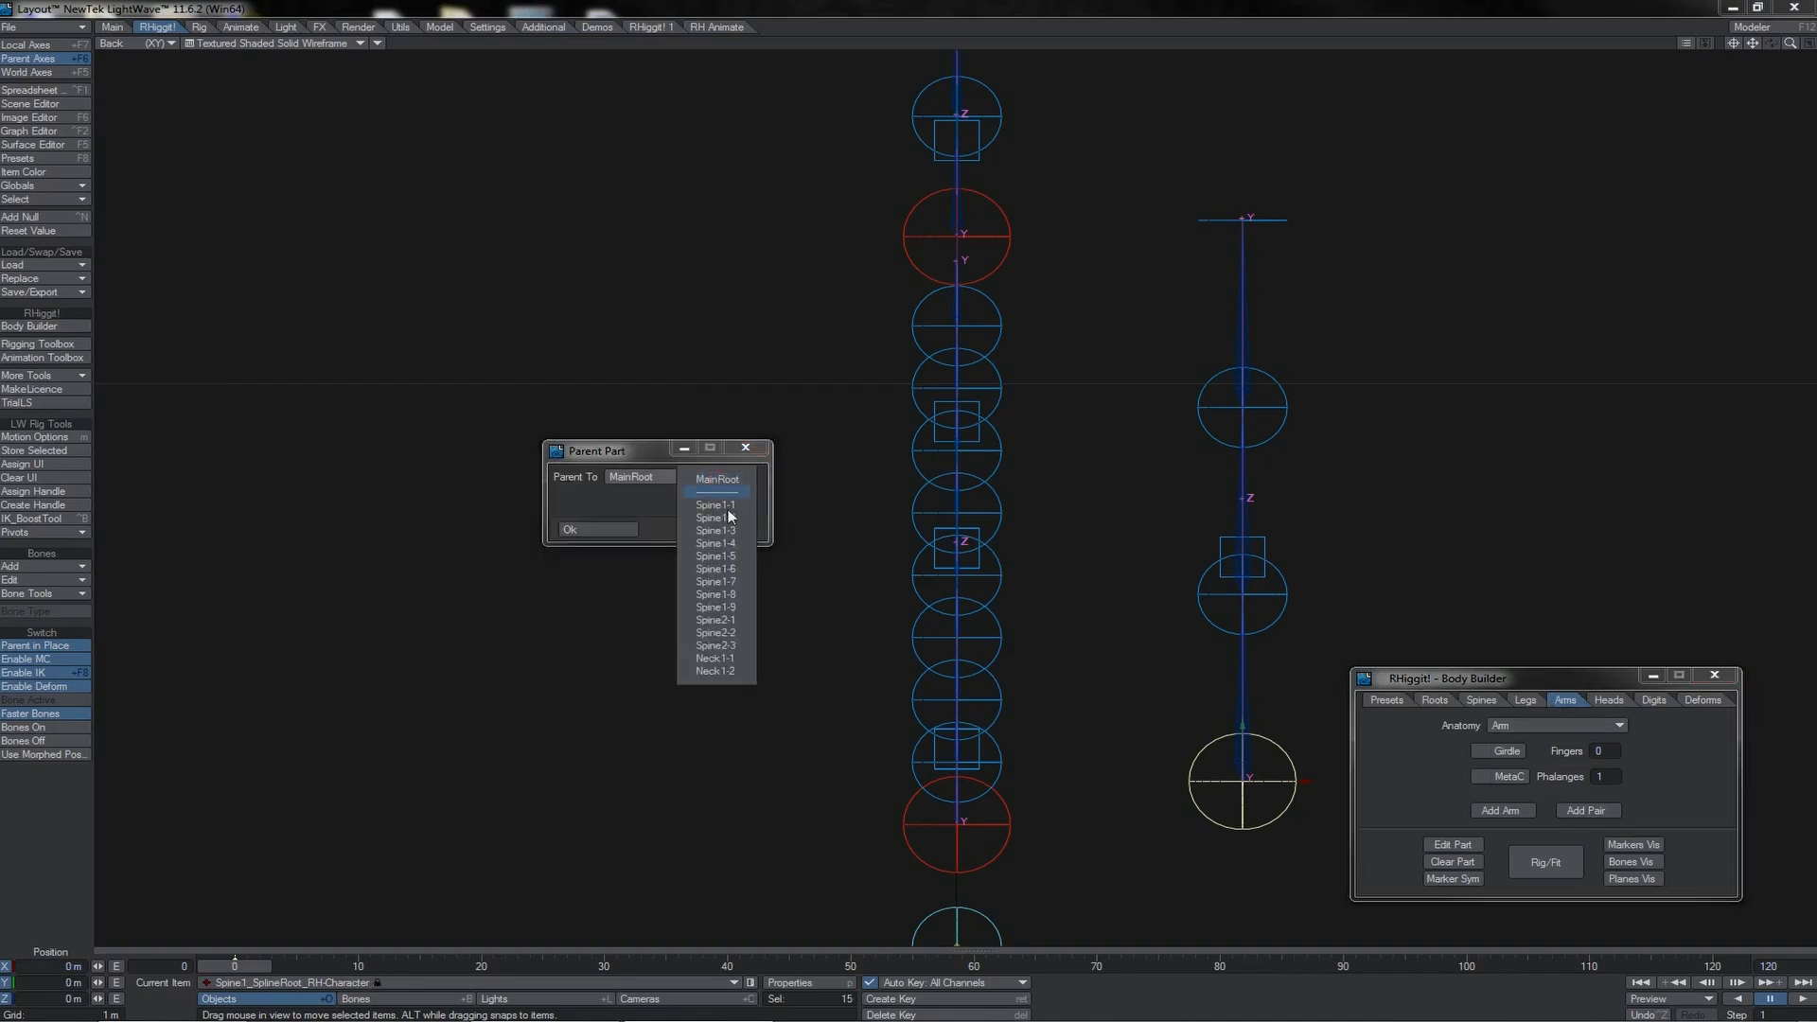
click(740, 649)
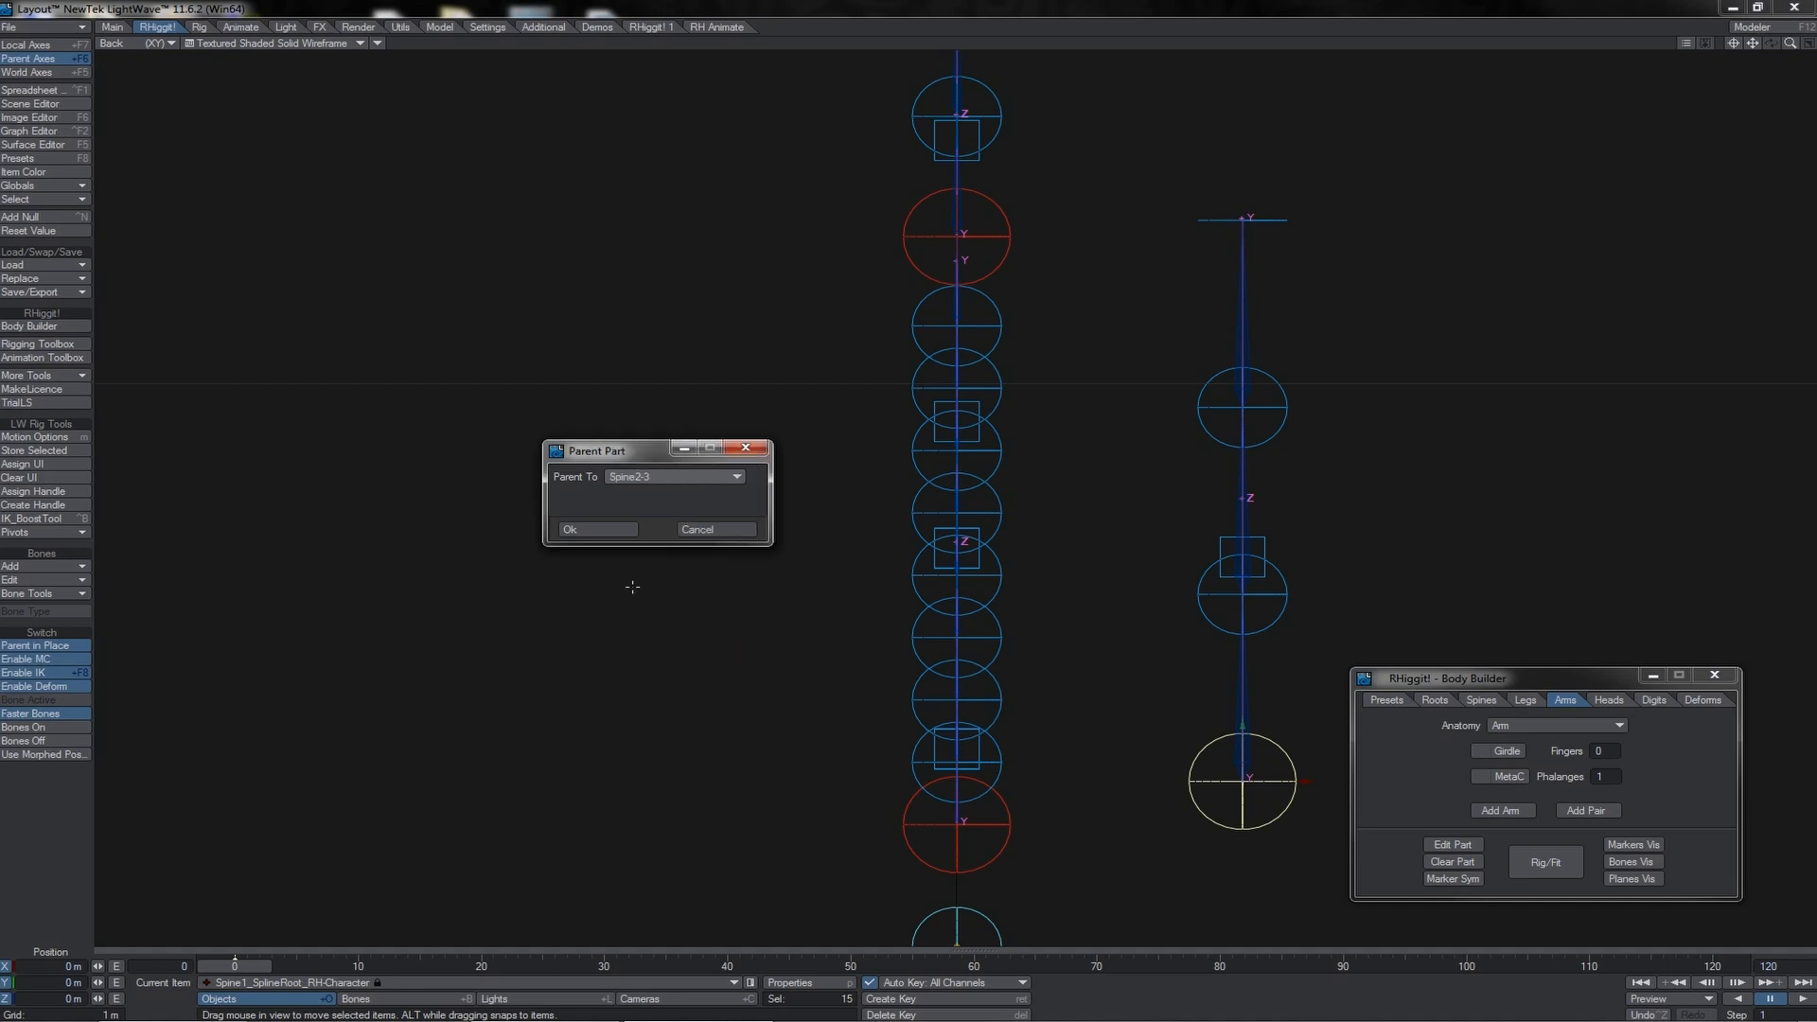
click(626, 531)
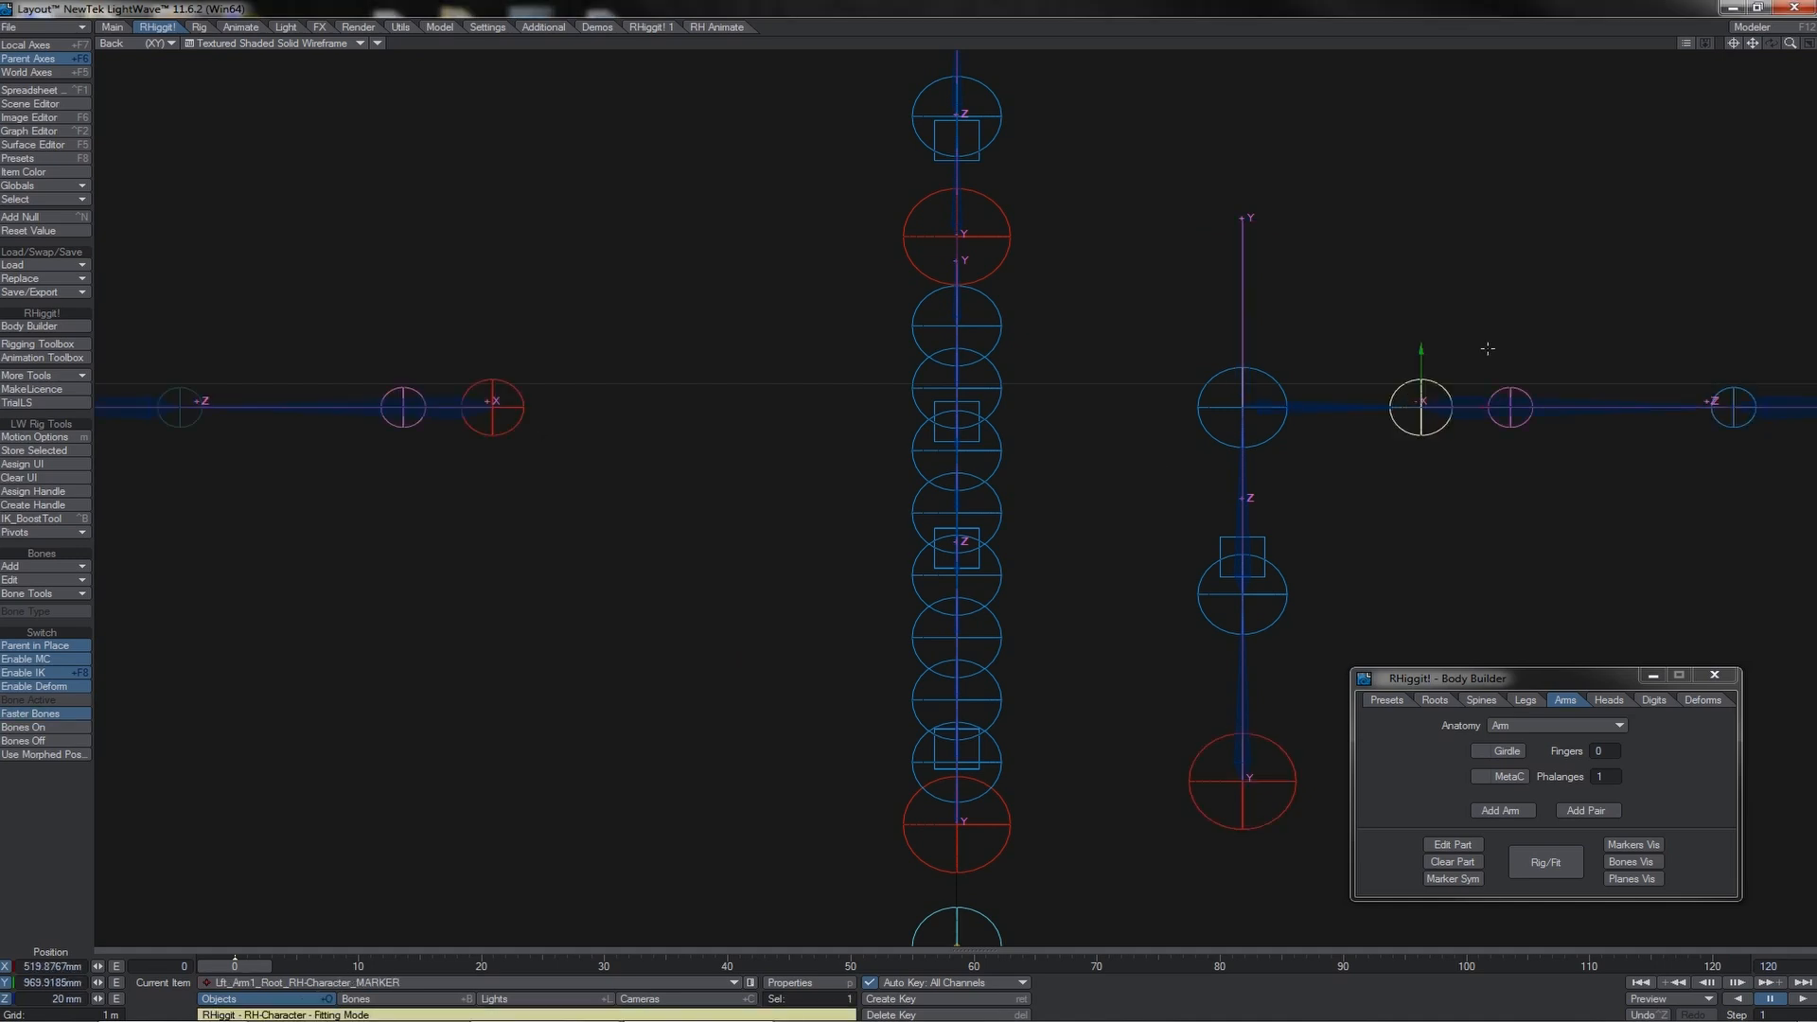
Move the left arm's root marker up and inward to about X 461 mm and Y 1.079 m, and examine bone Spine2-3 in rig mode.
drag(1504, 344, 1452, 257)
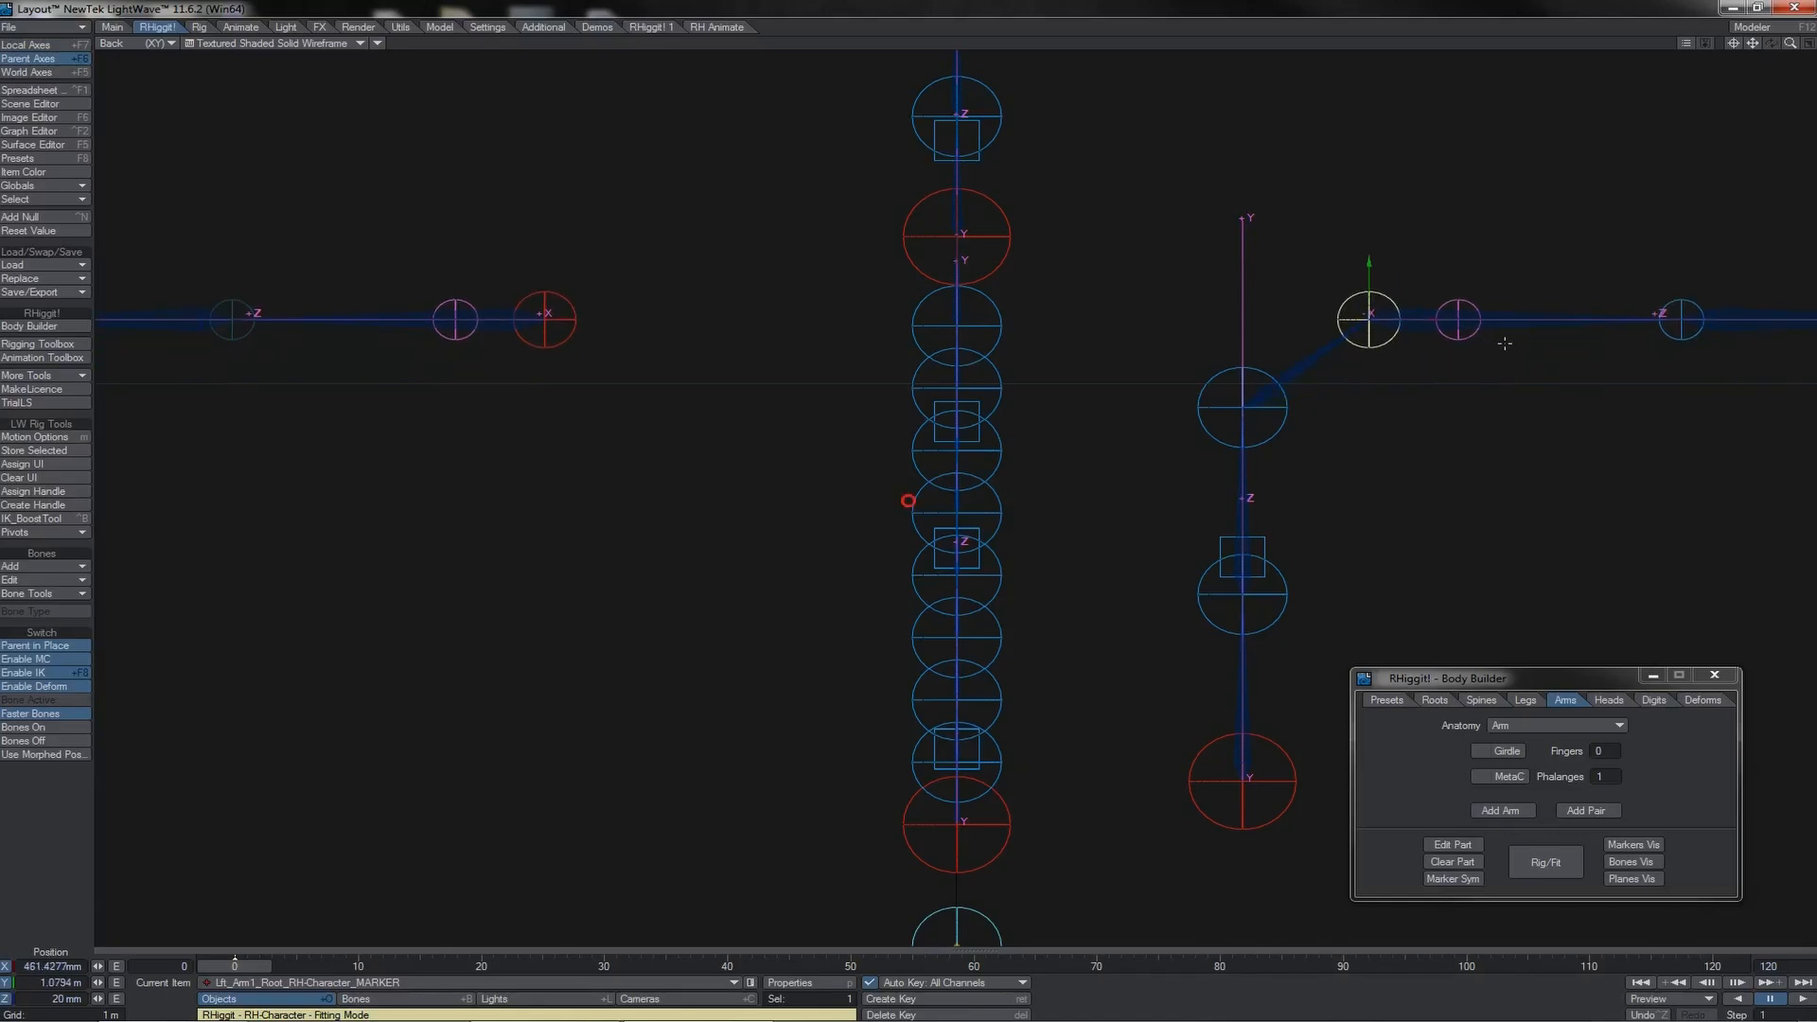
click(1251, 398)
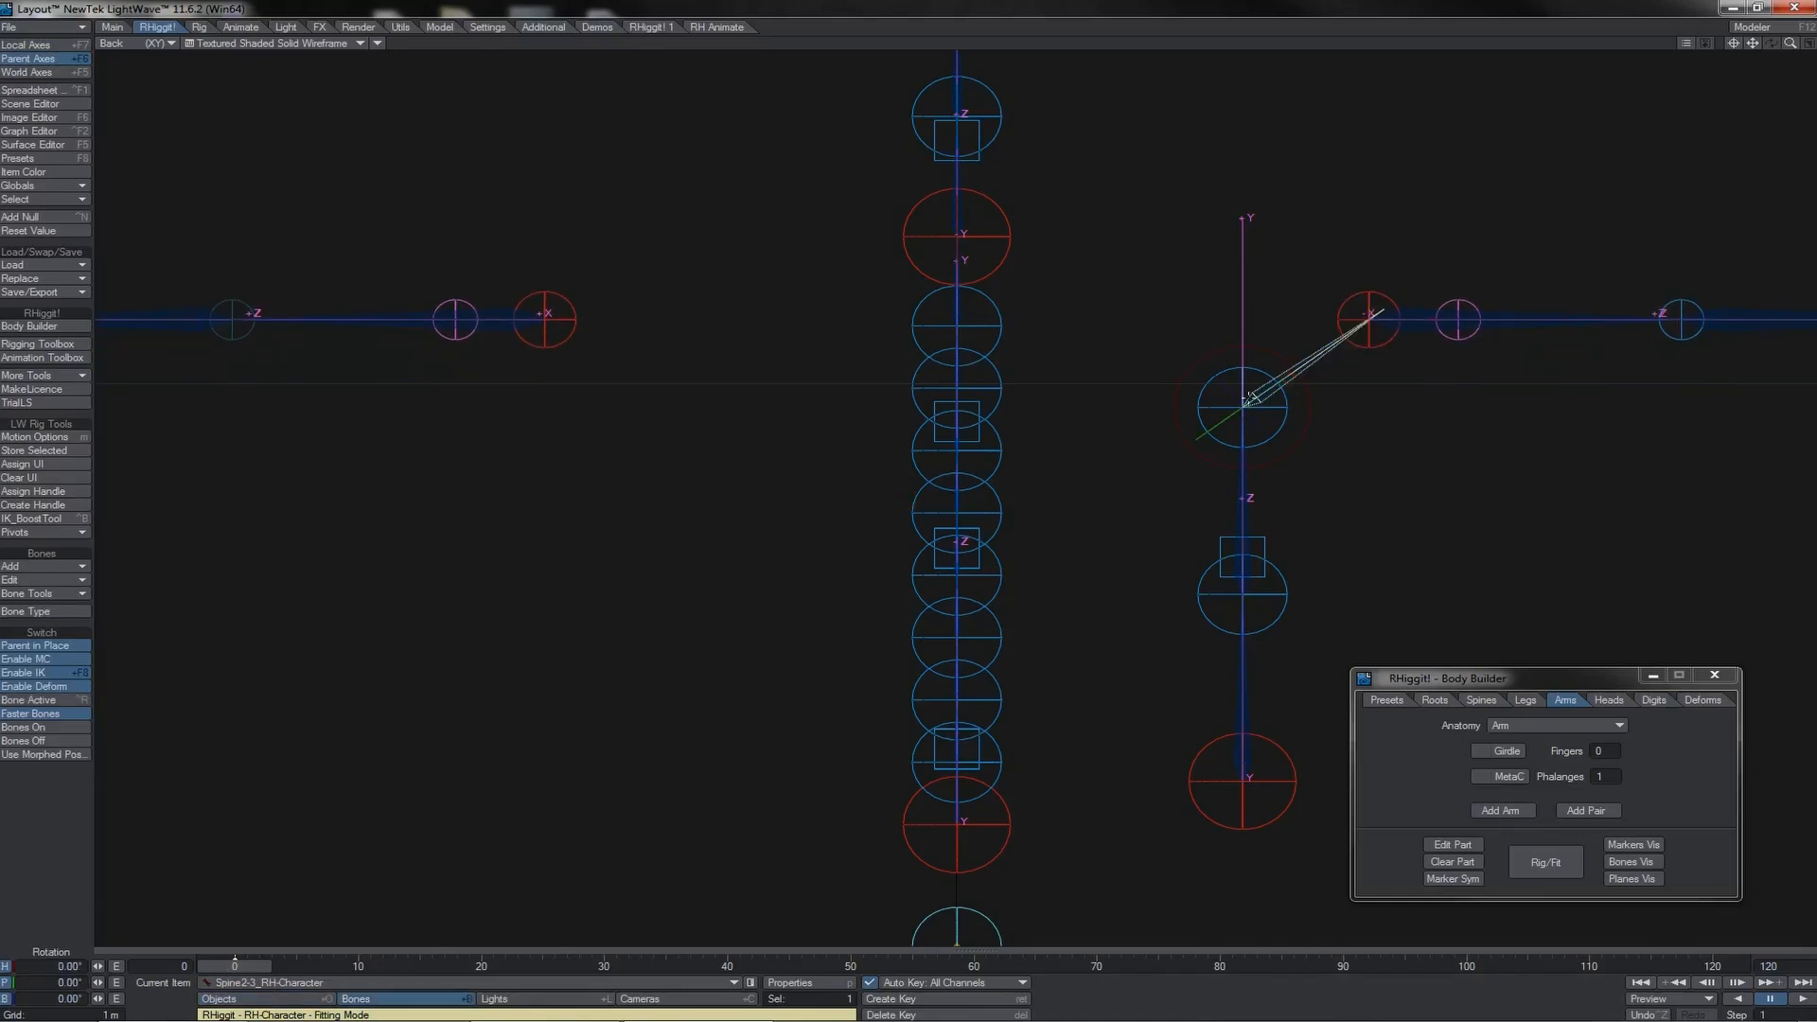
click(1382, 301)
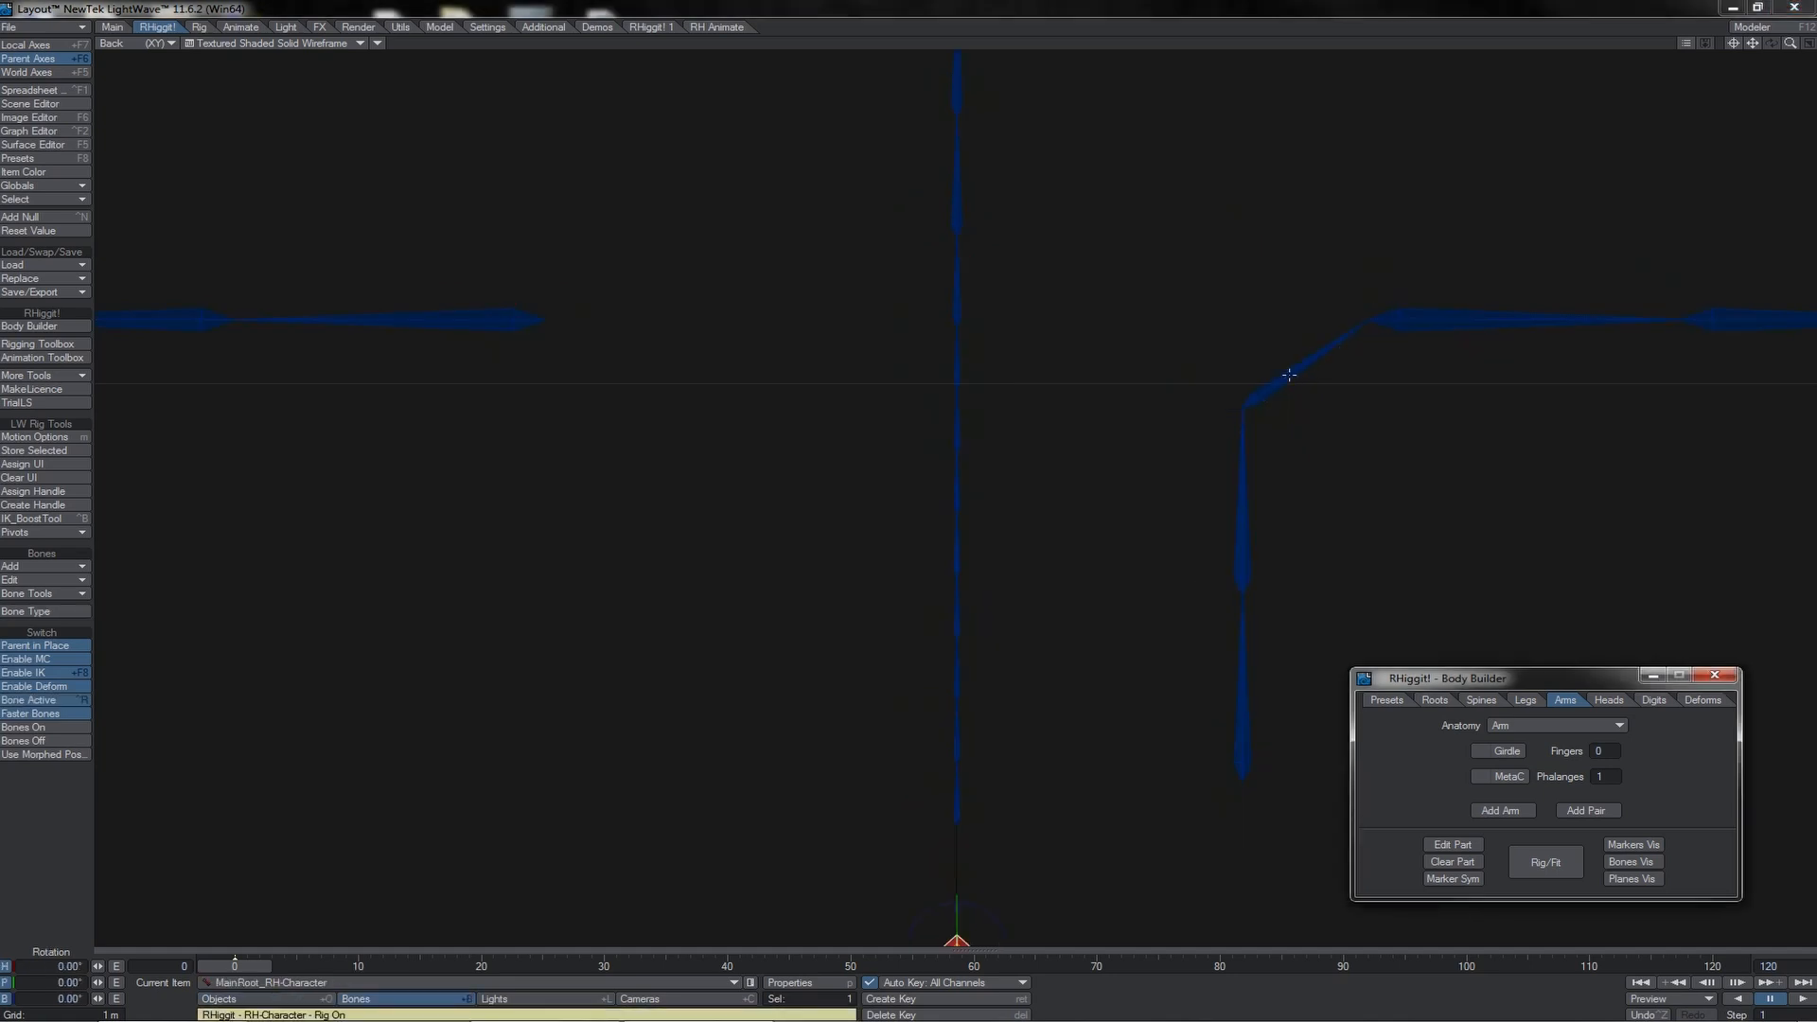
click(1288, 375)
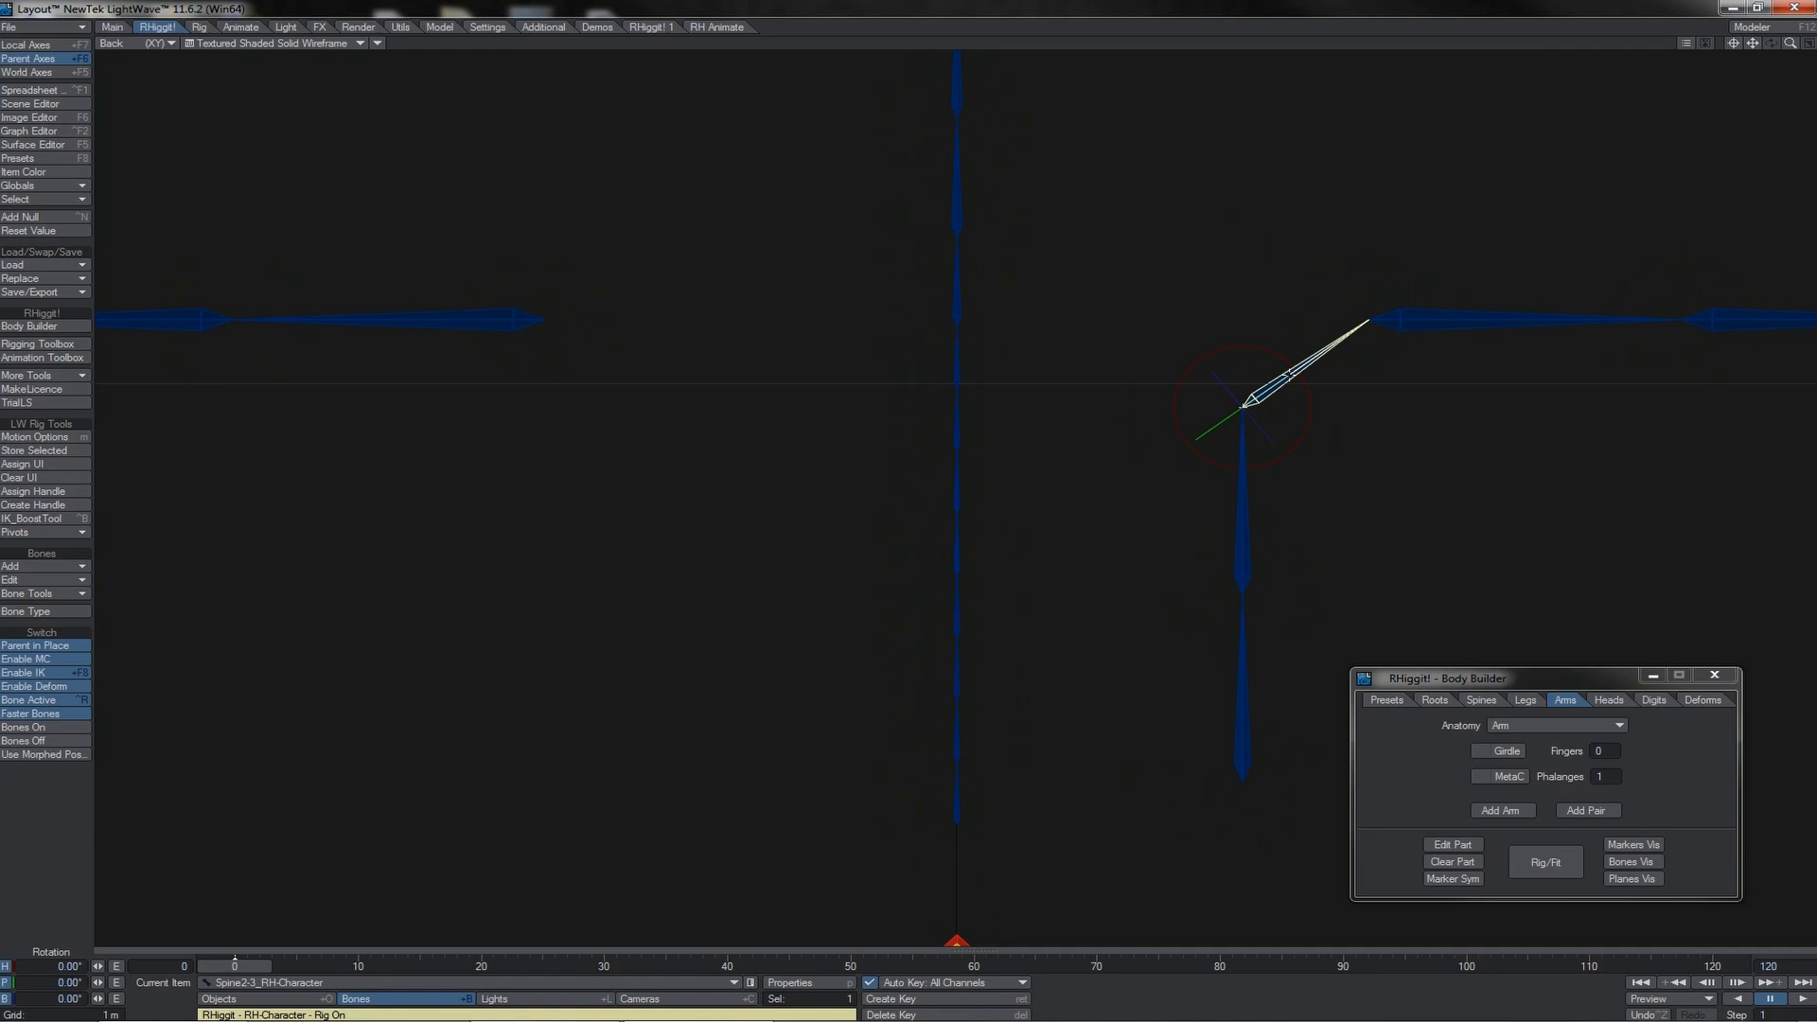
Add a Neck part with 3 vertebrae parented to Spine2-3, and raise its root marker to about Y 1.179 m.
click(1479, 702)
click(1513, 724)
click(1521, 736)
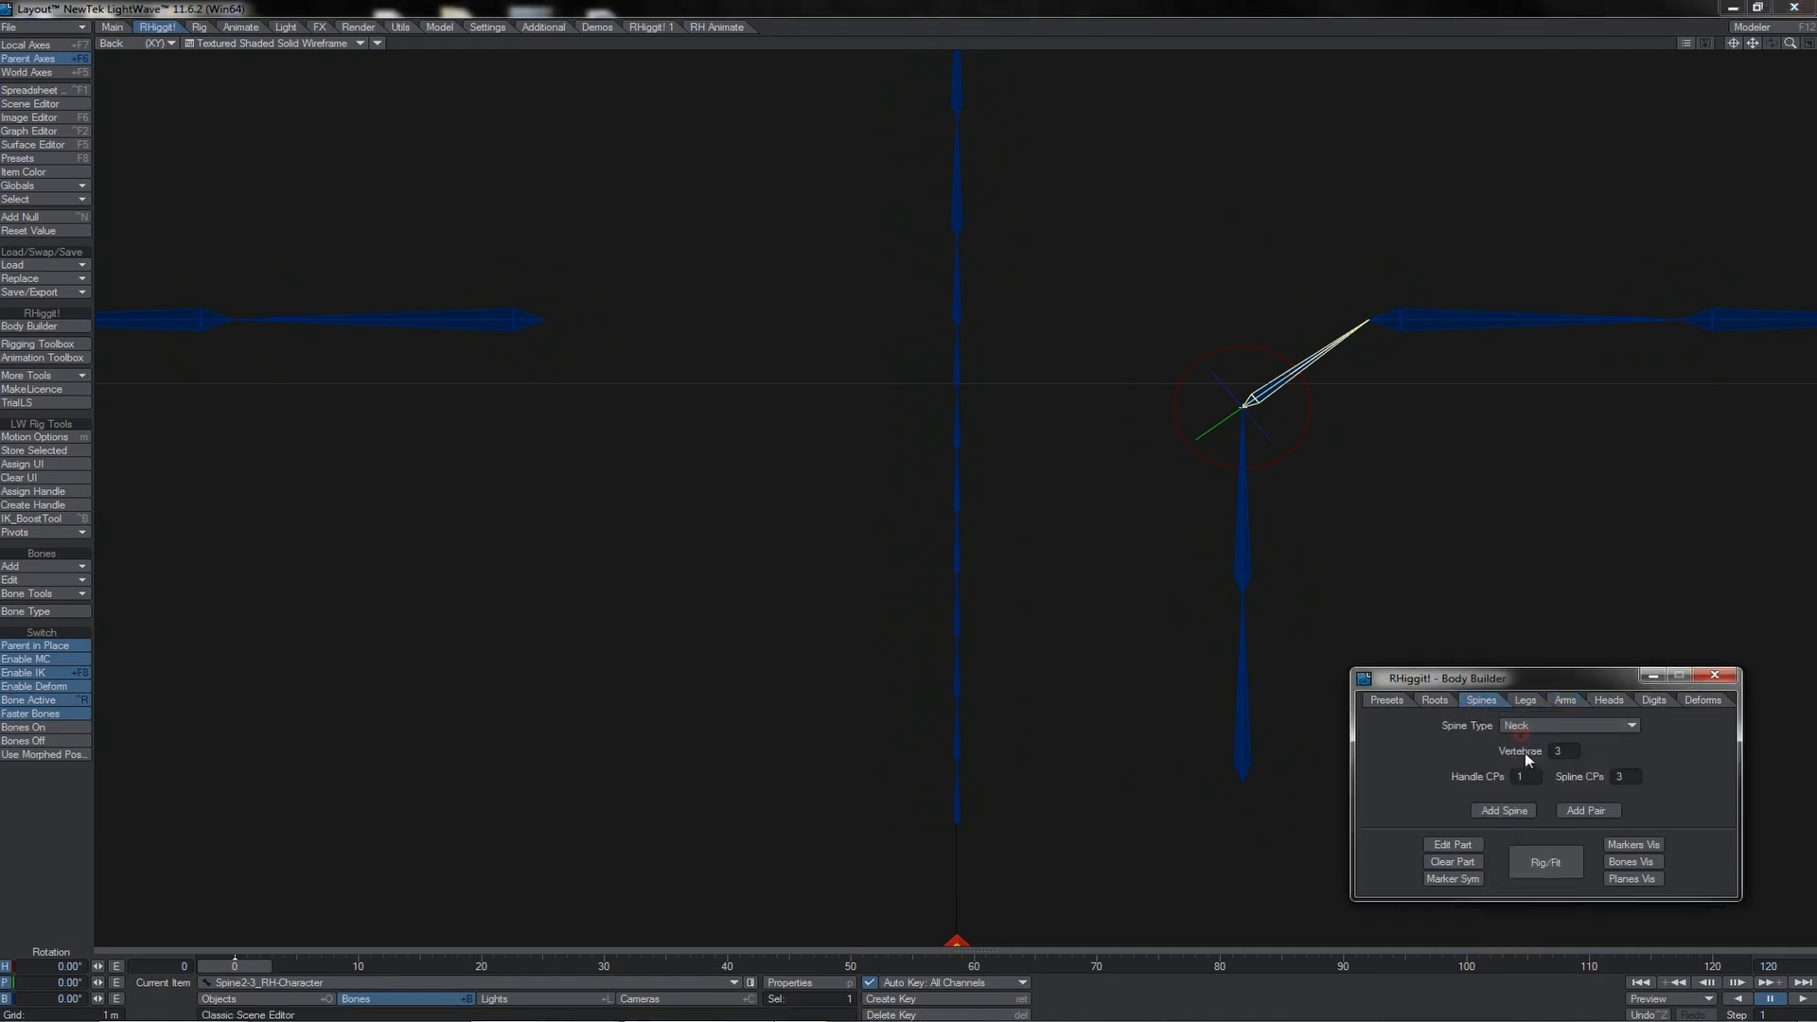
click(1502, 811)
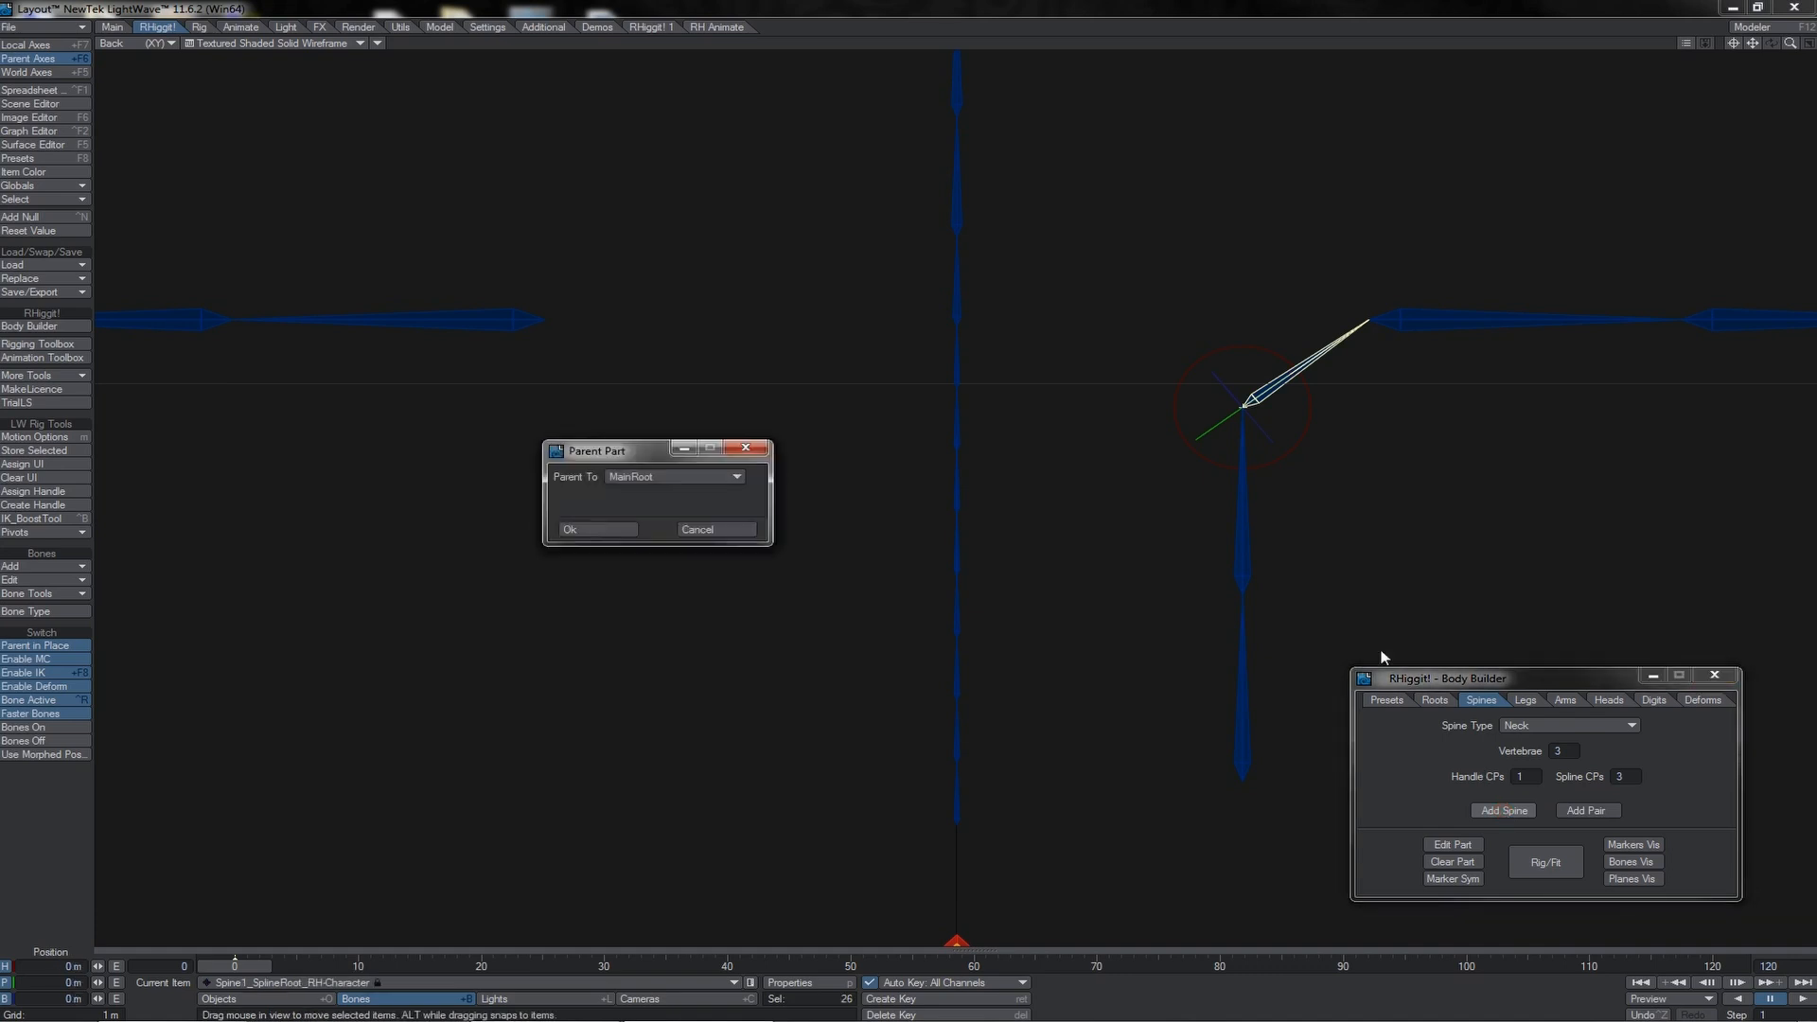
click(644, 477)
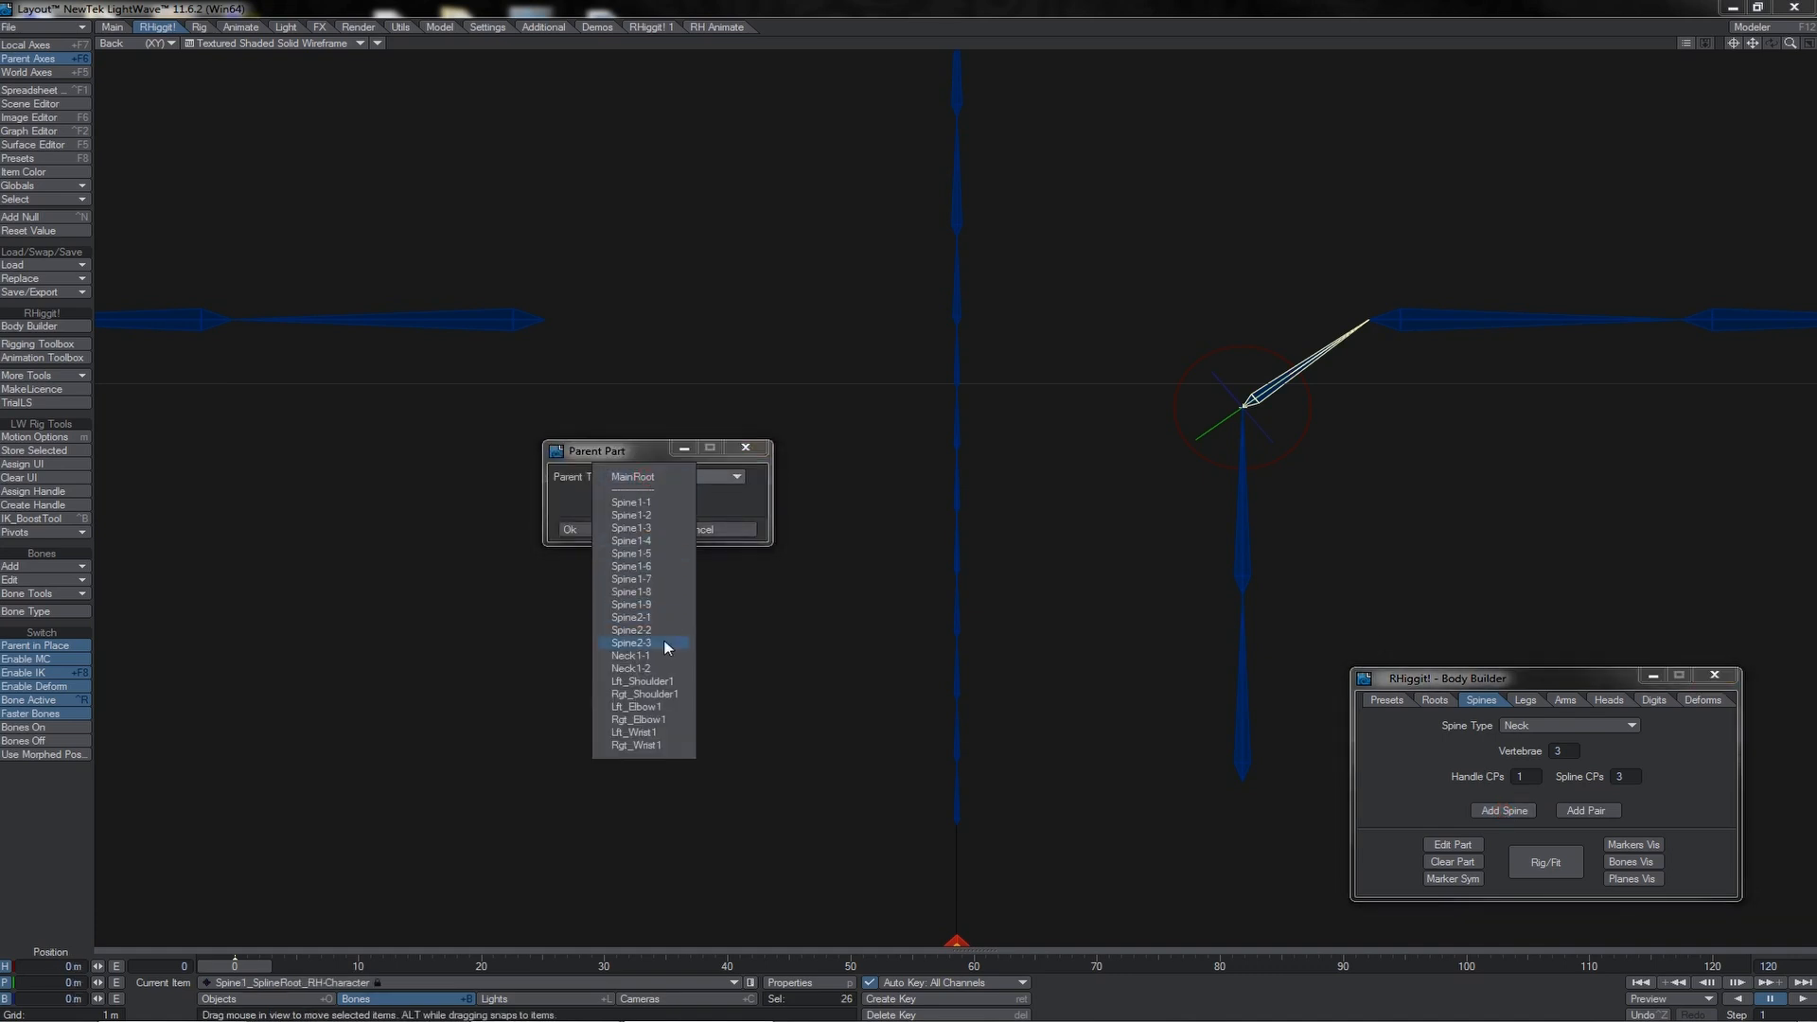
click(632, 642)
click(569, 529)
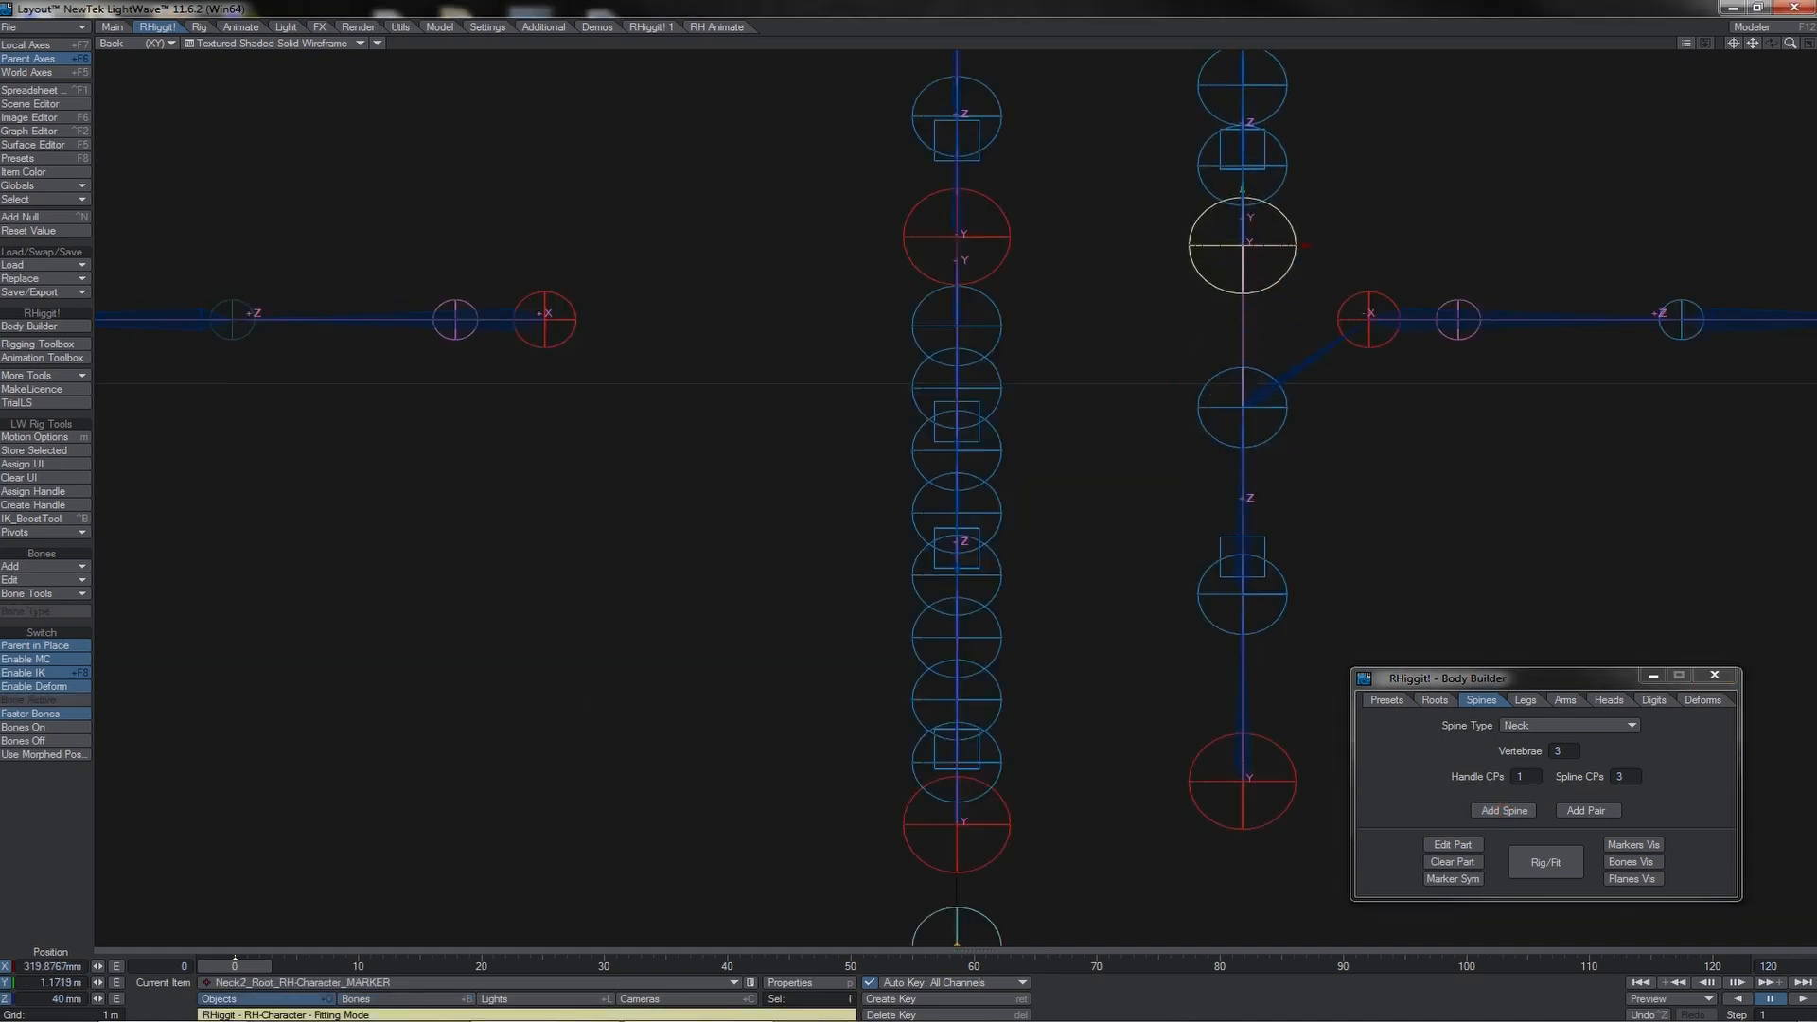
click(907, 501)
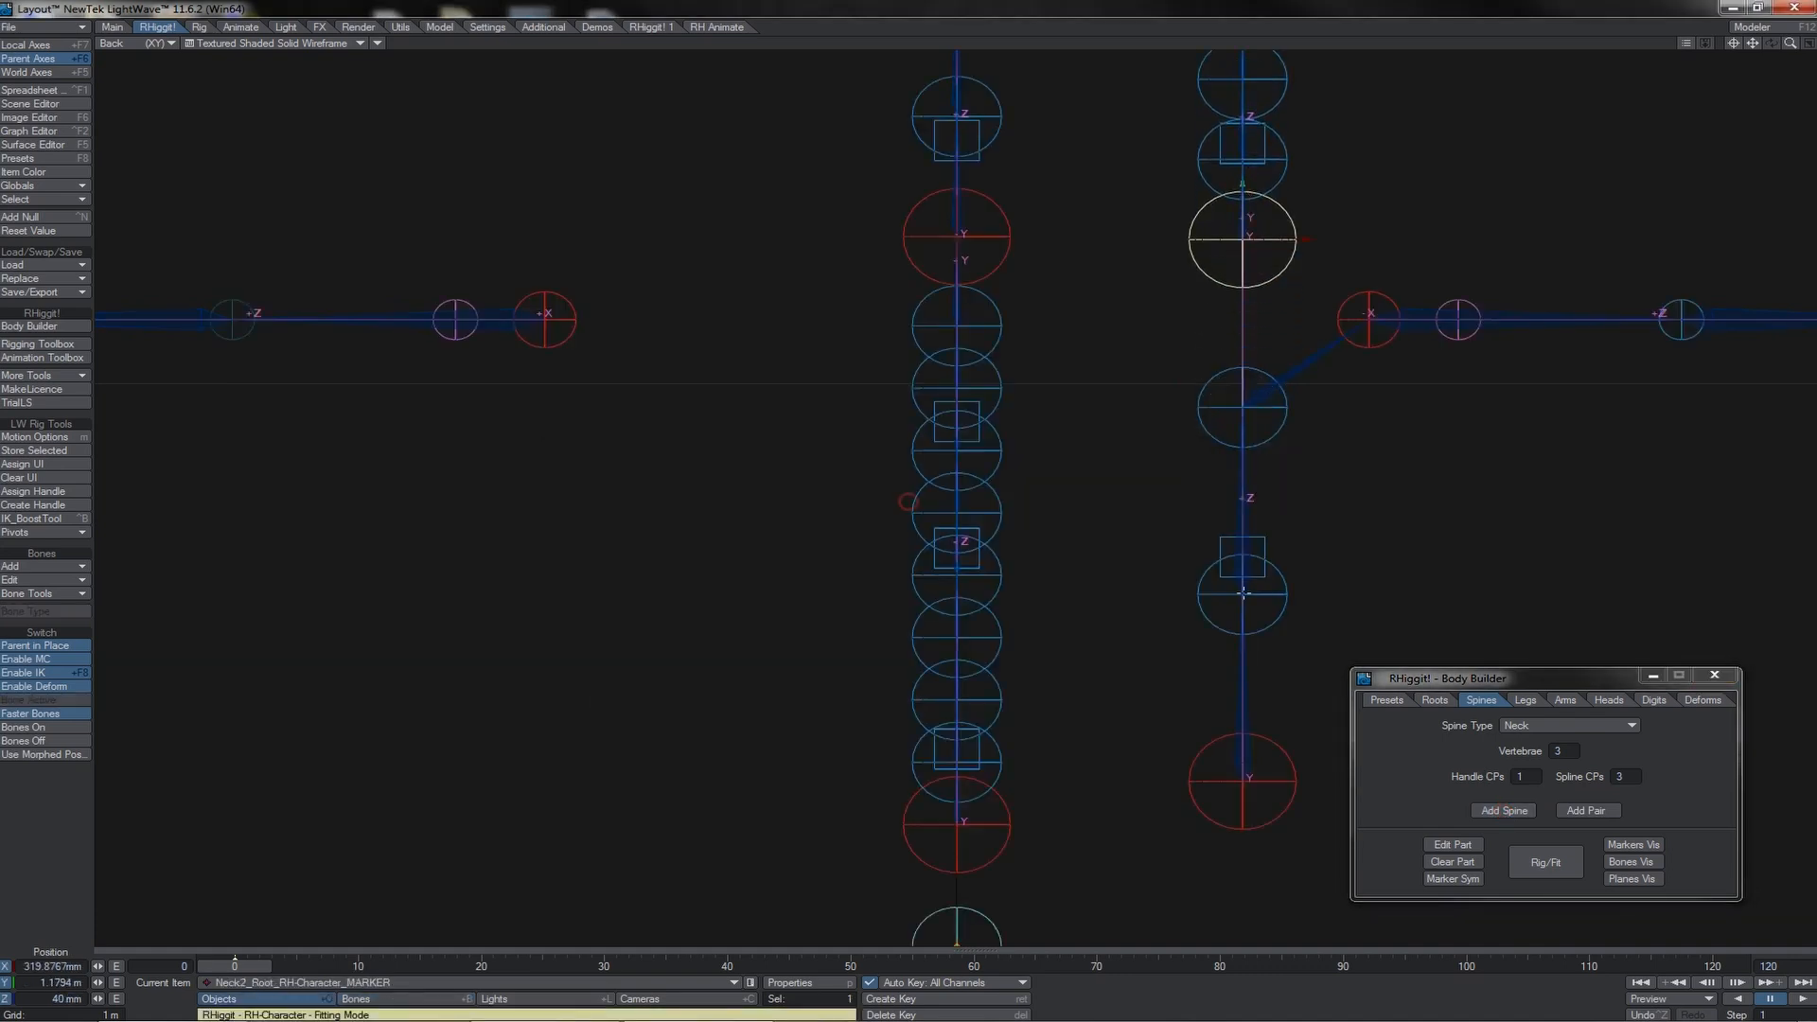
Reorder Spine2-3's children in the Scene Editor to put Neck2_RootItem before both arm root items, and update the rig by toggling rig and fitting modes.
click(1298, 359)
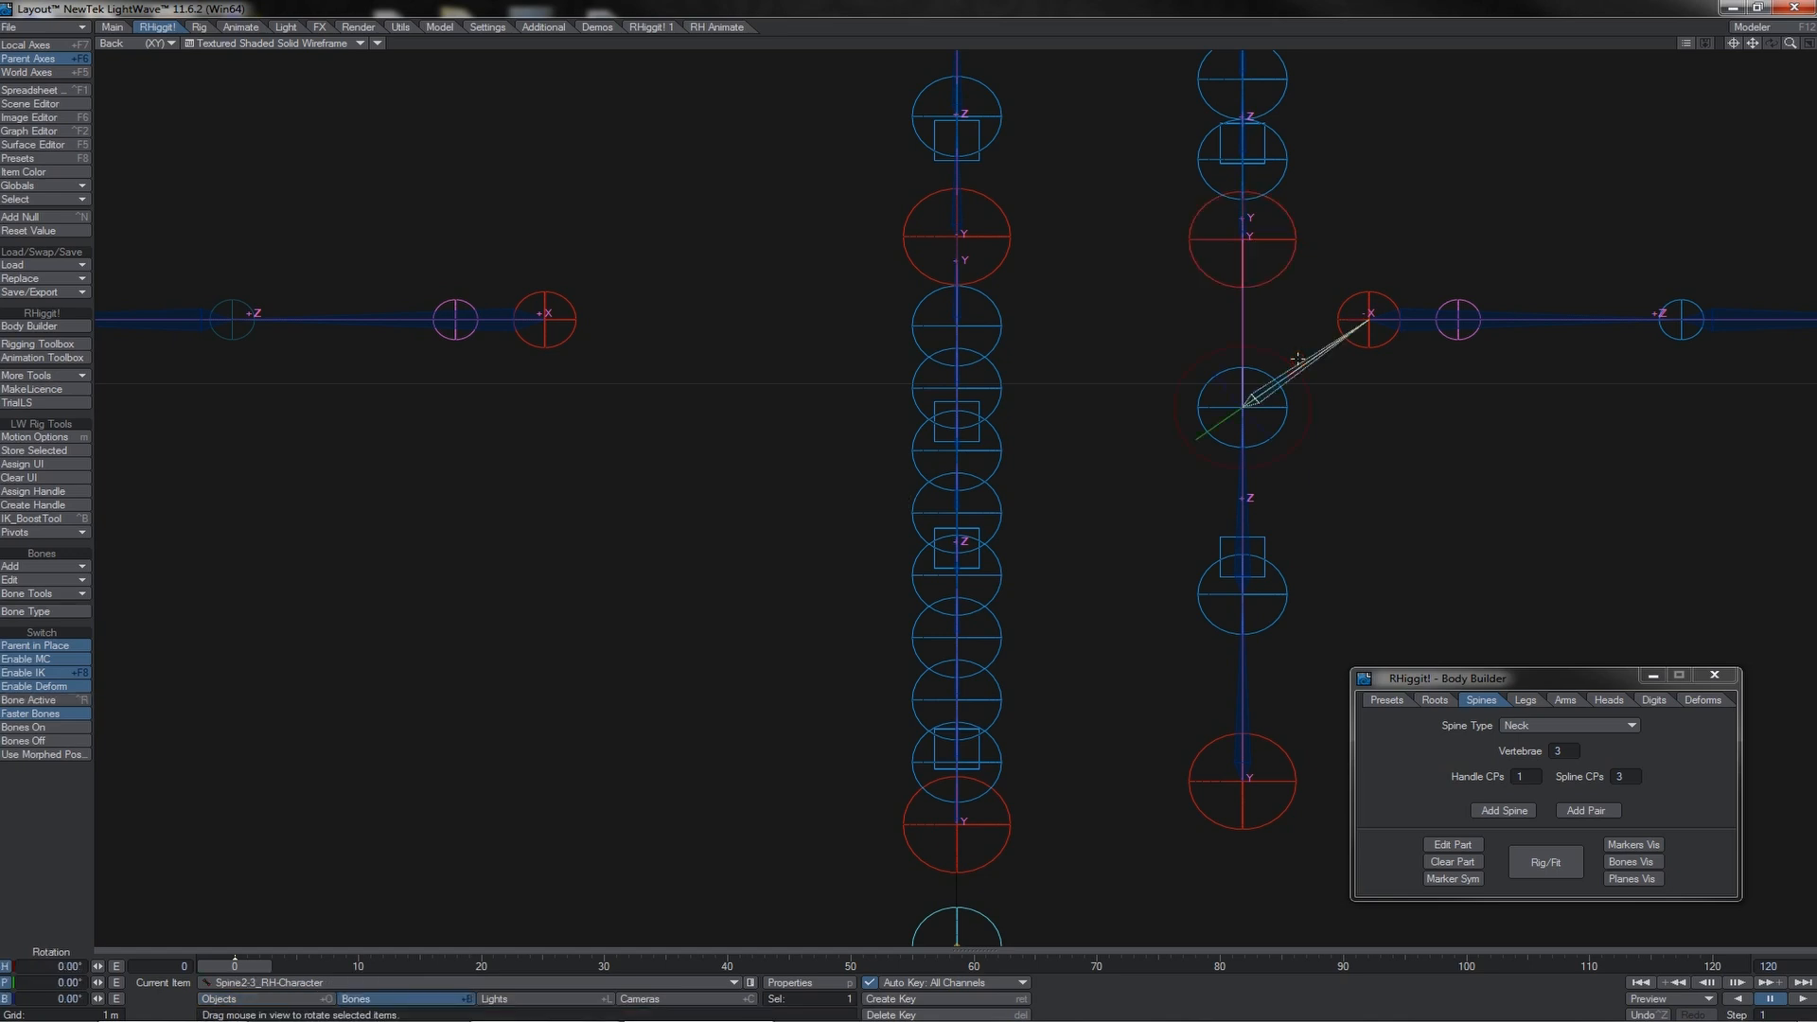
click(17, 105)
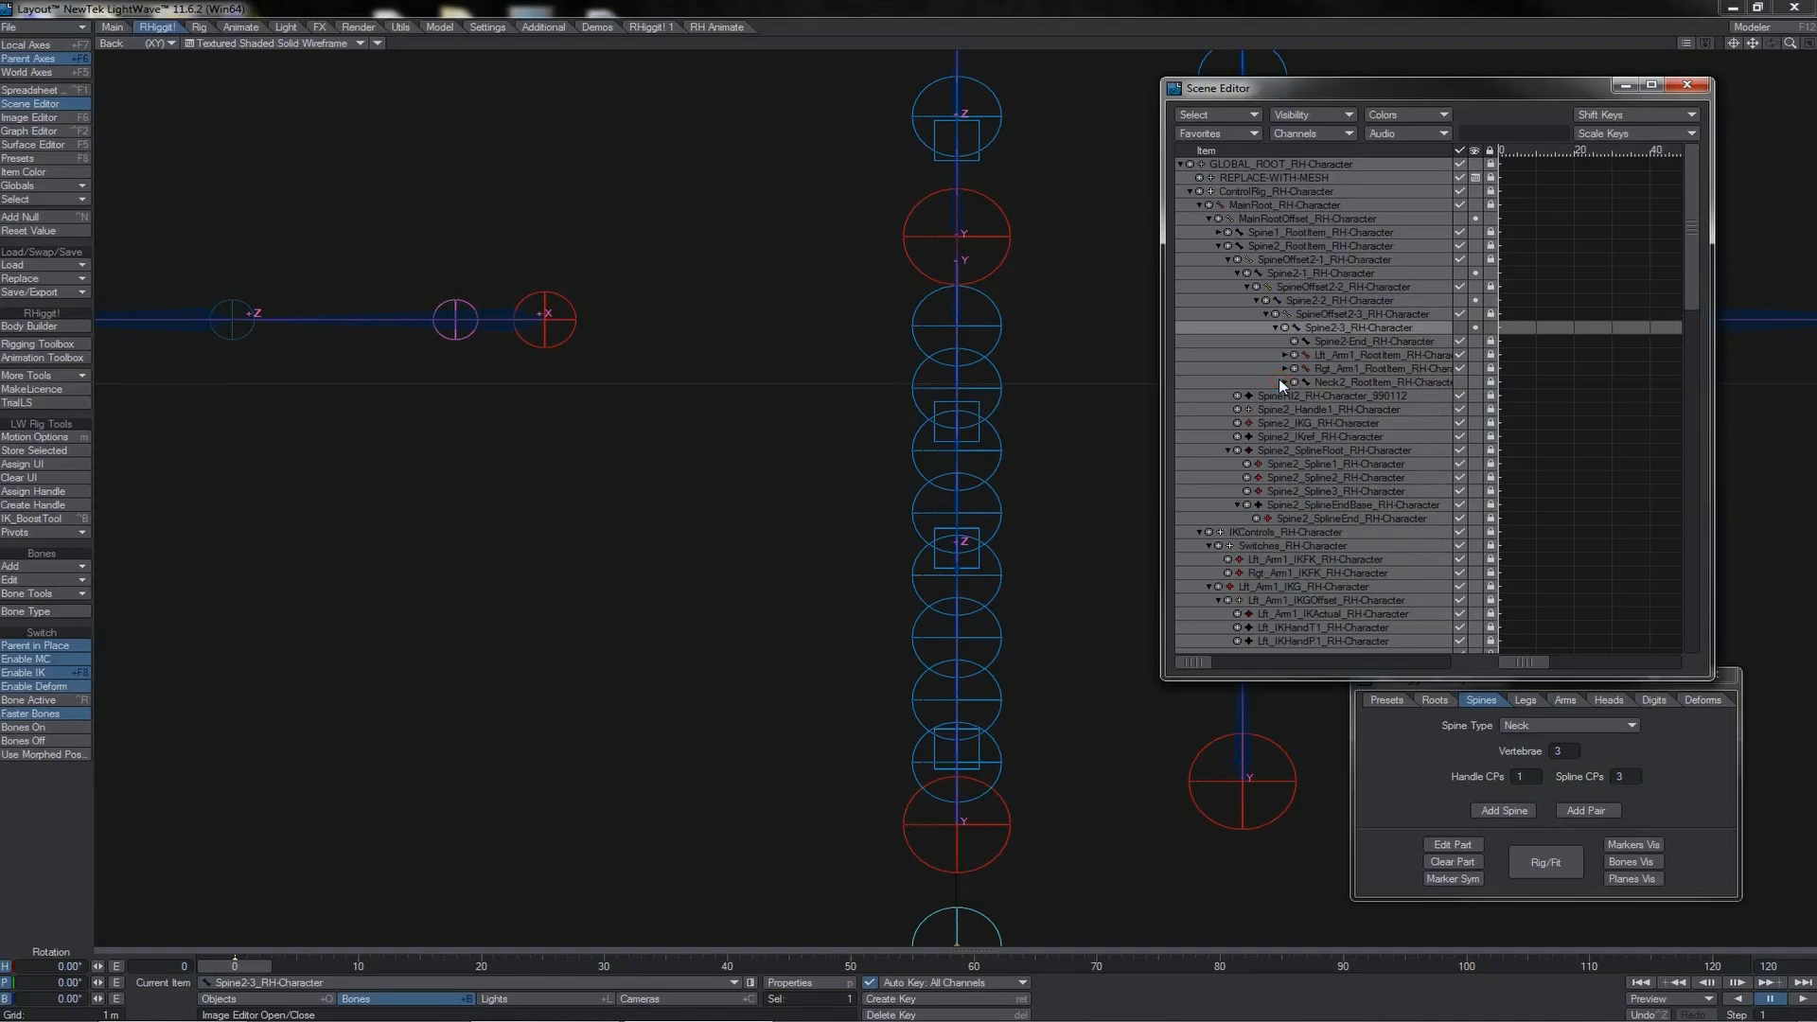
click(1331, 356)
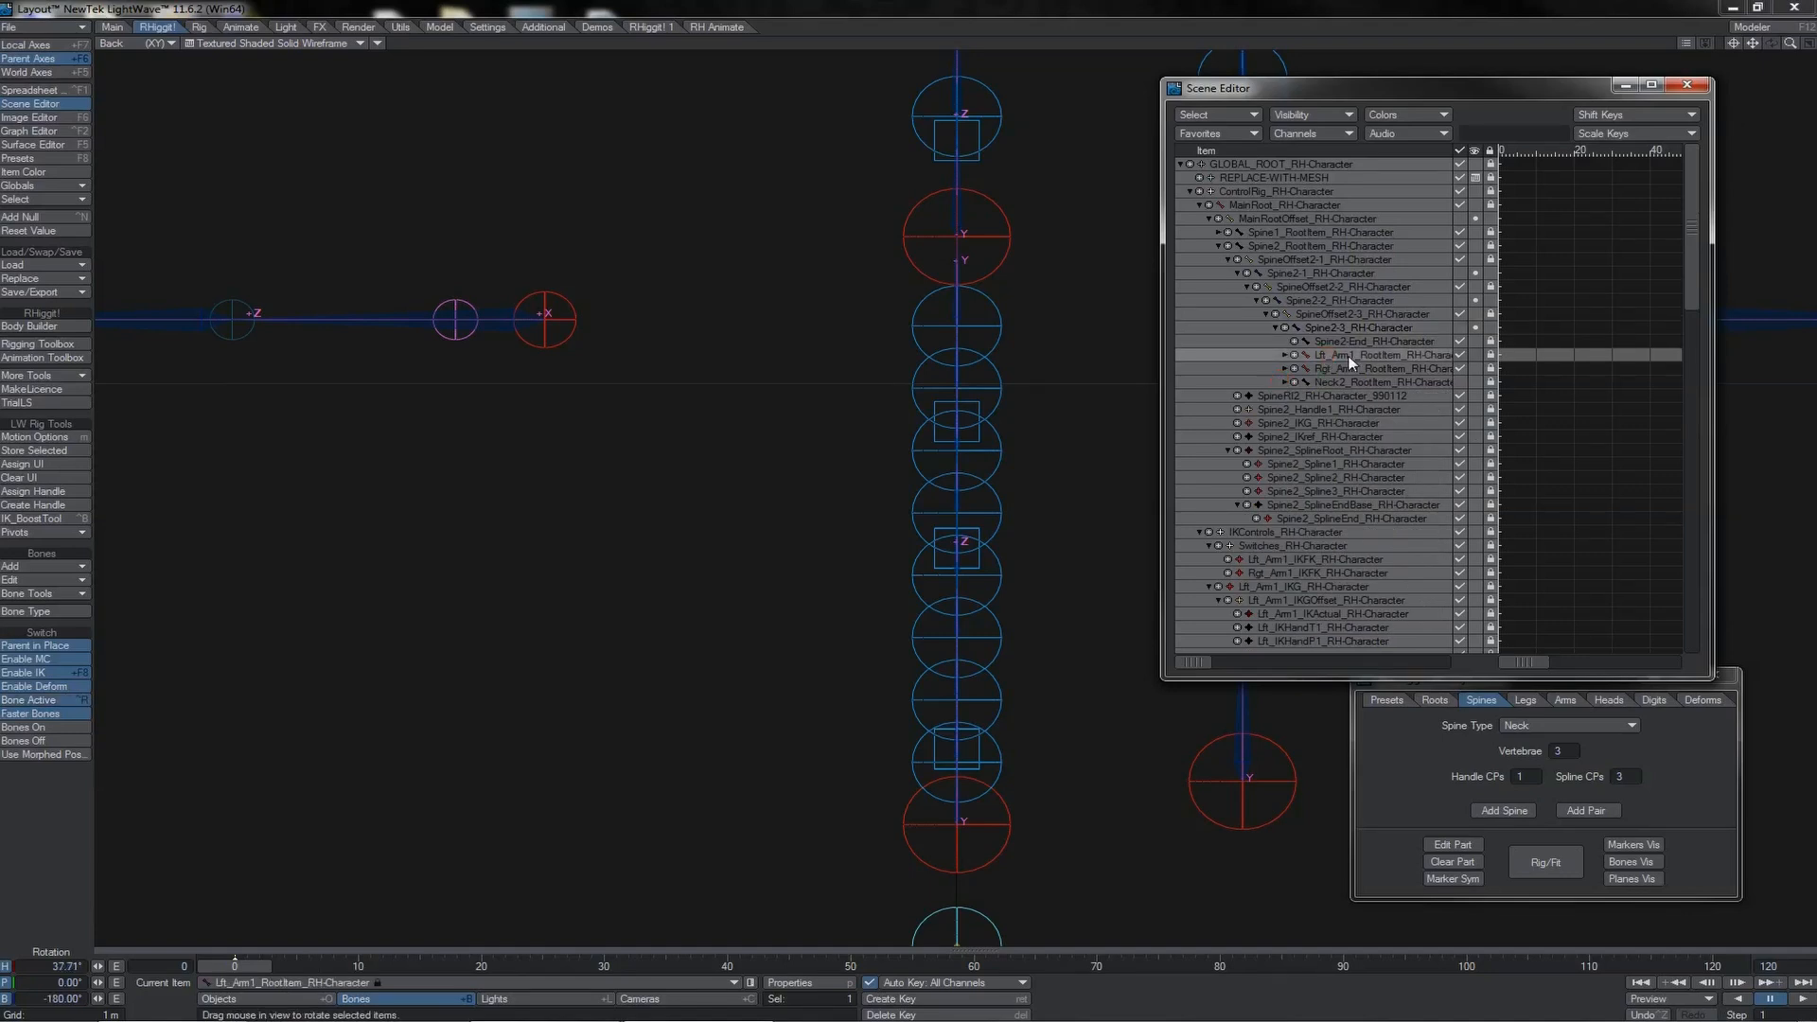
click(1344, 369)
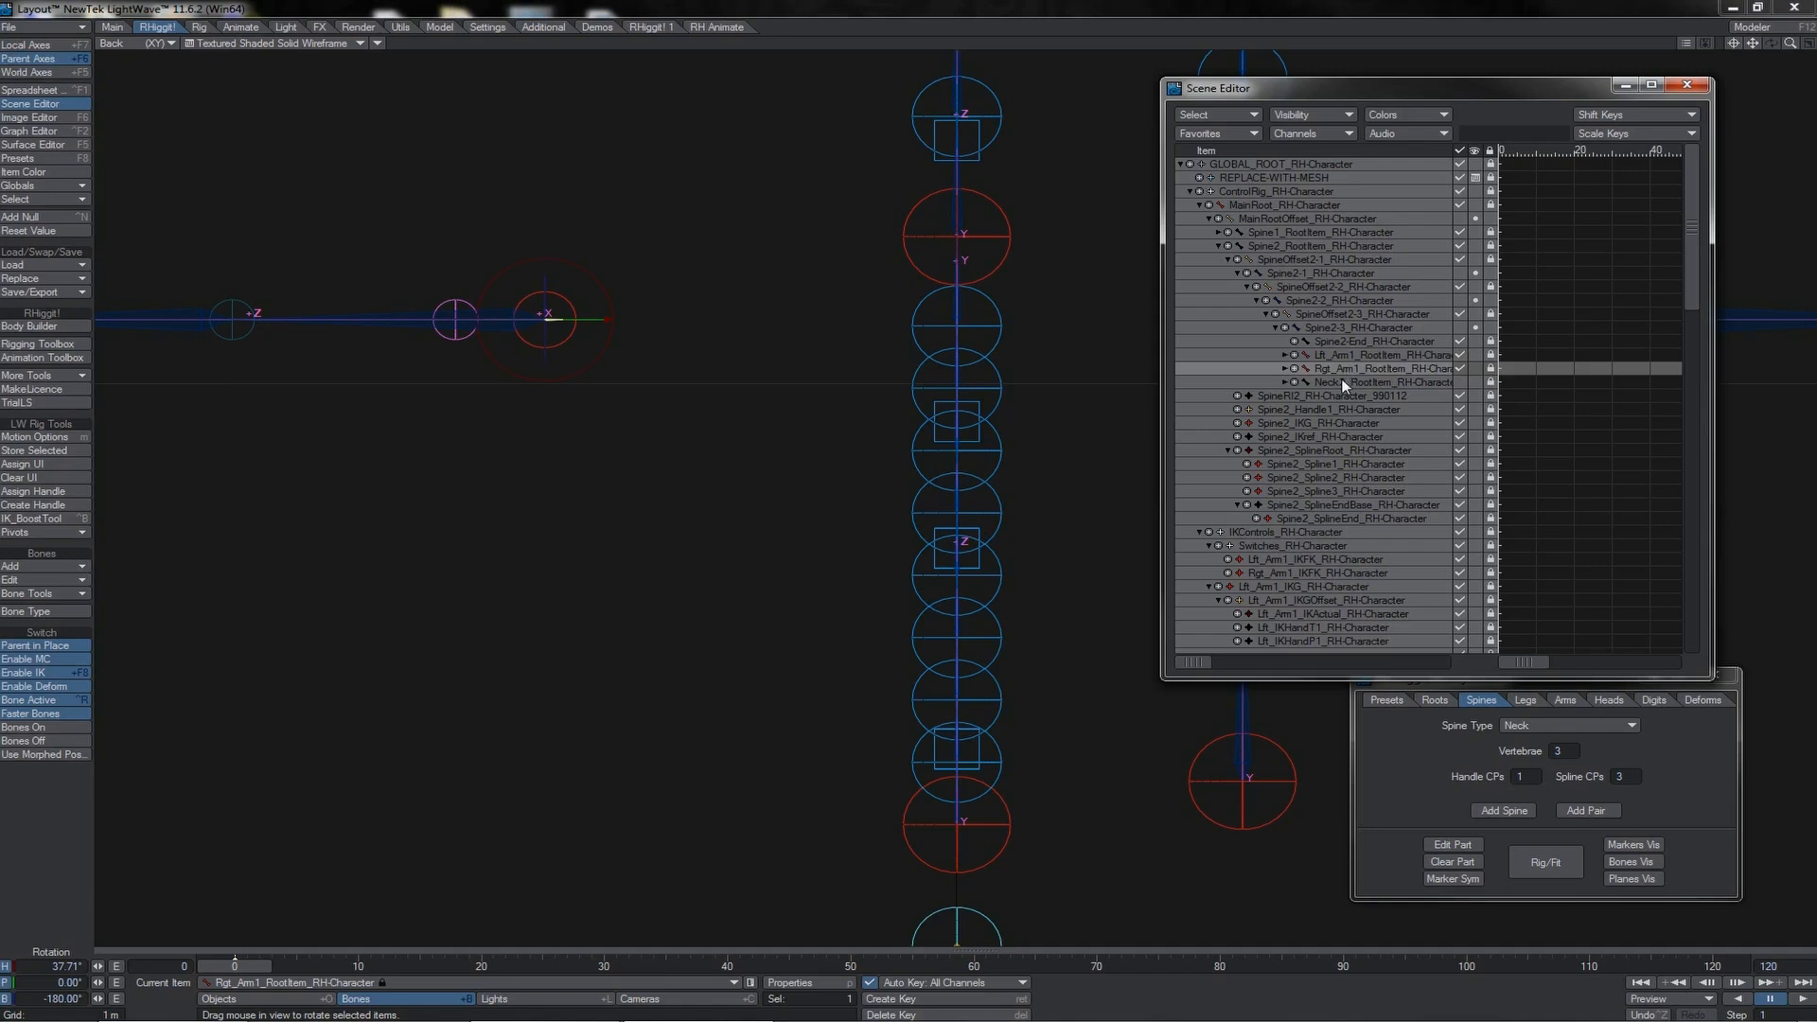
click(1340, 385)
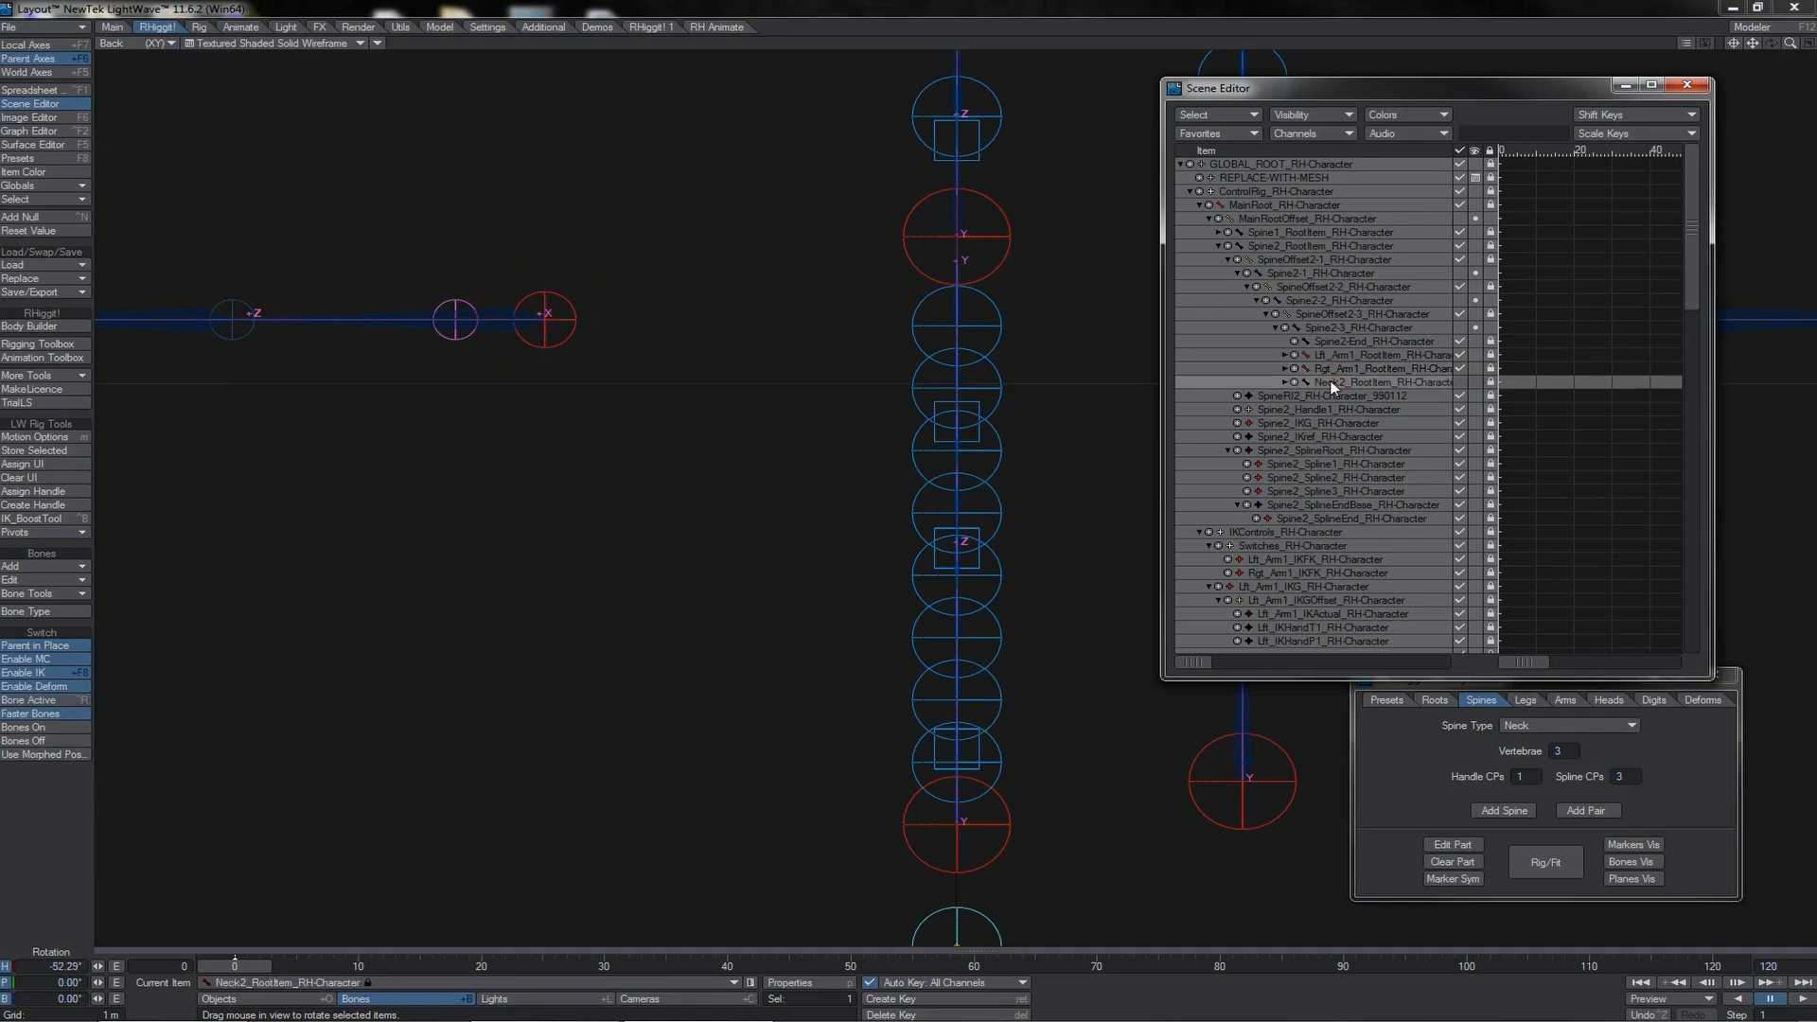
drag(1325, 388, 1325, 357)
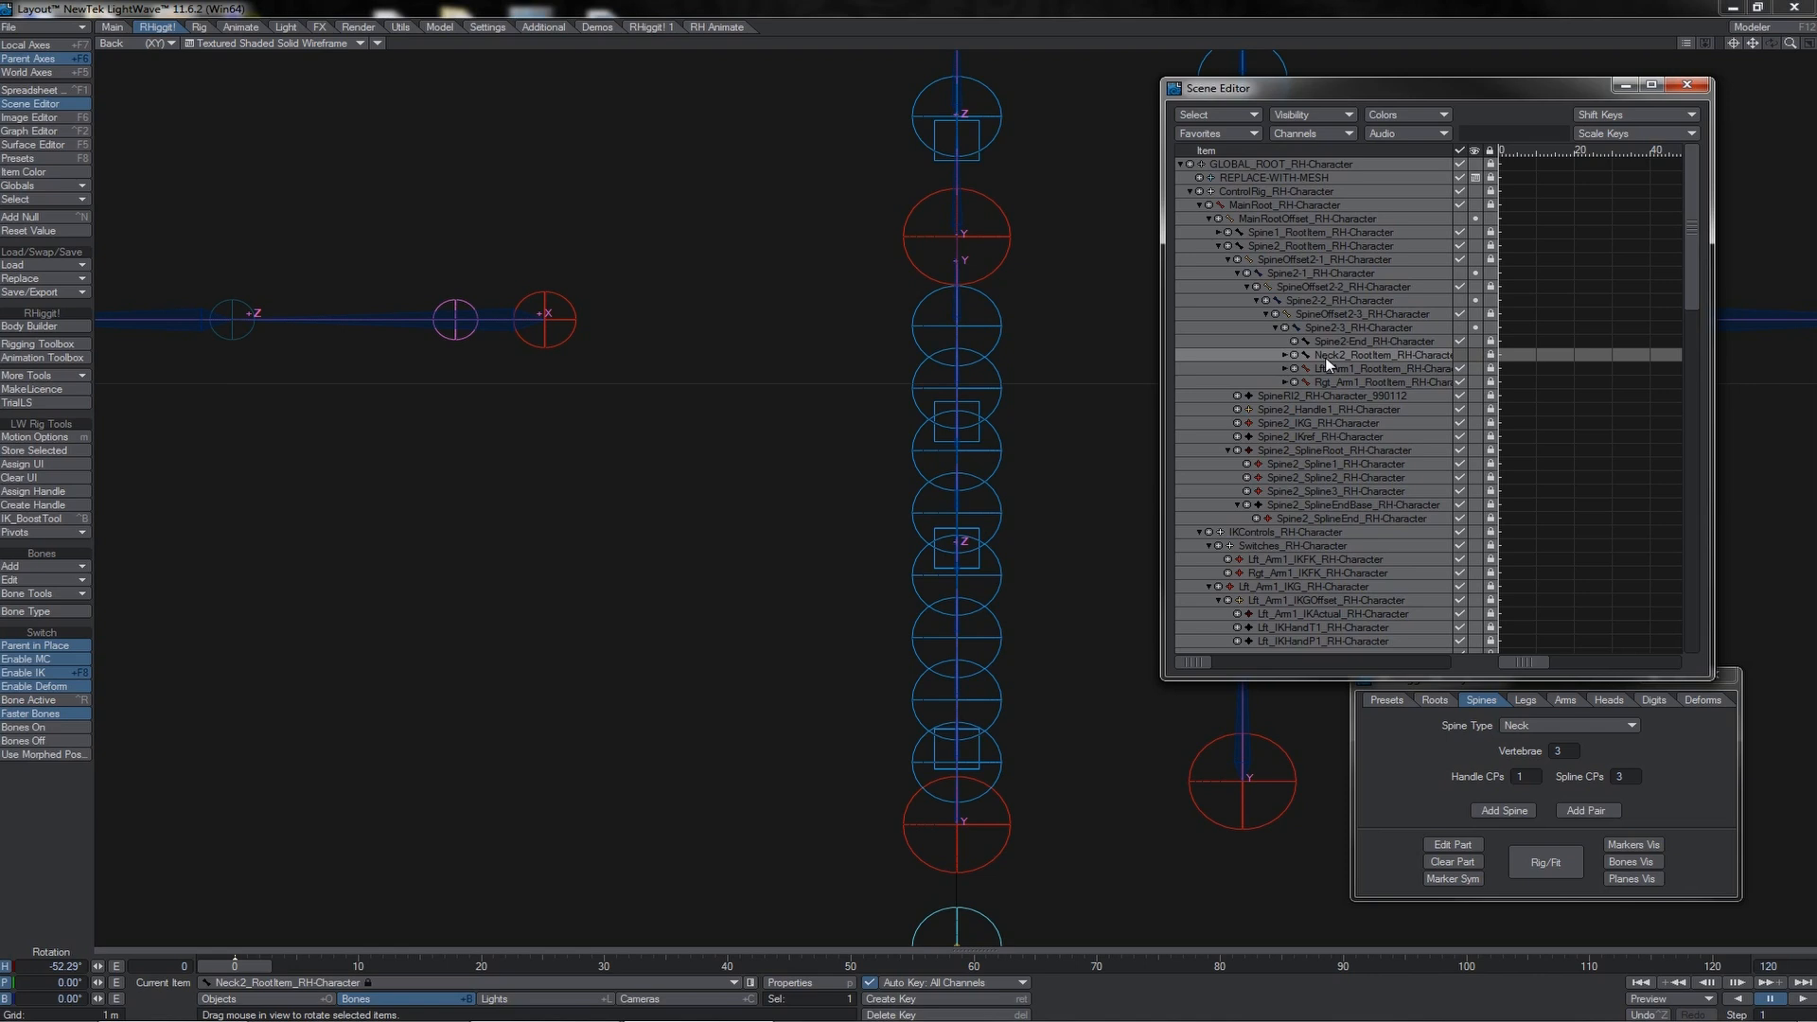
click(1598, 628)
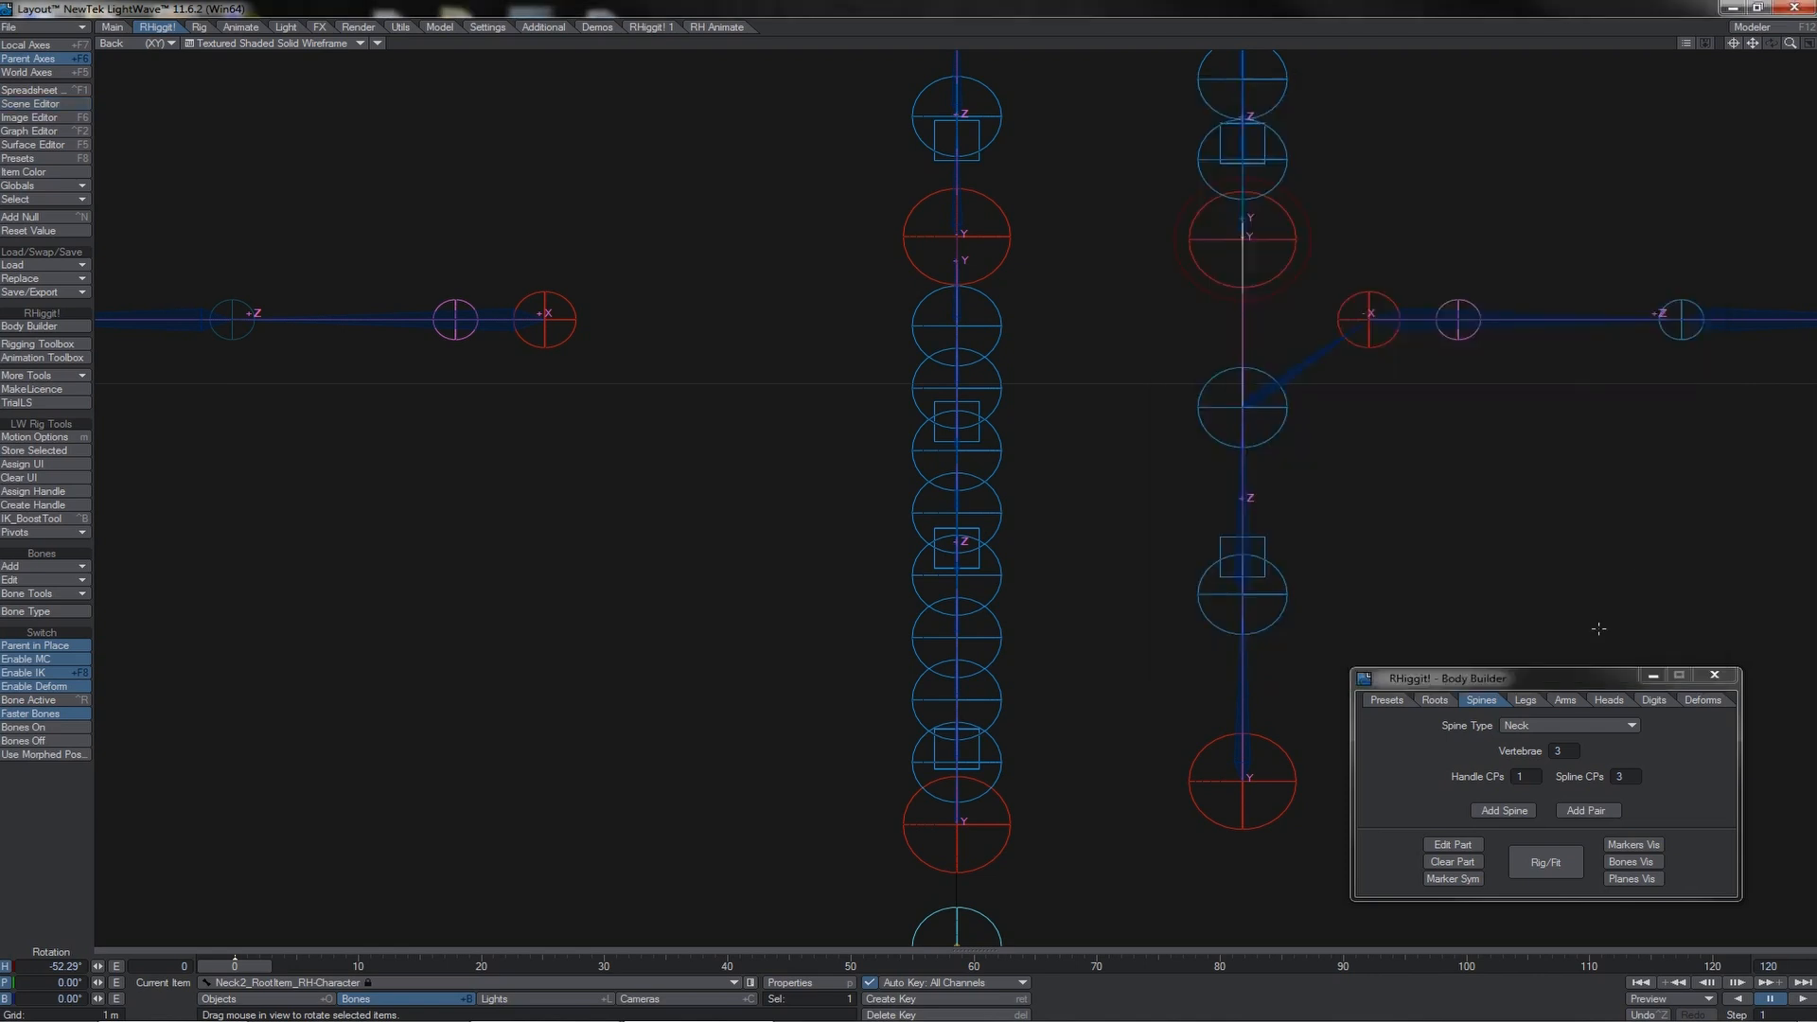
click(1550, 856)
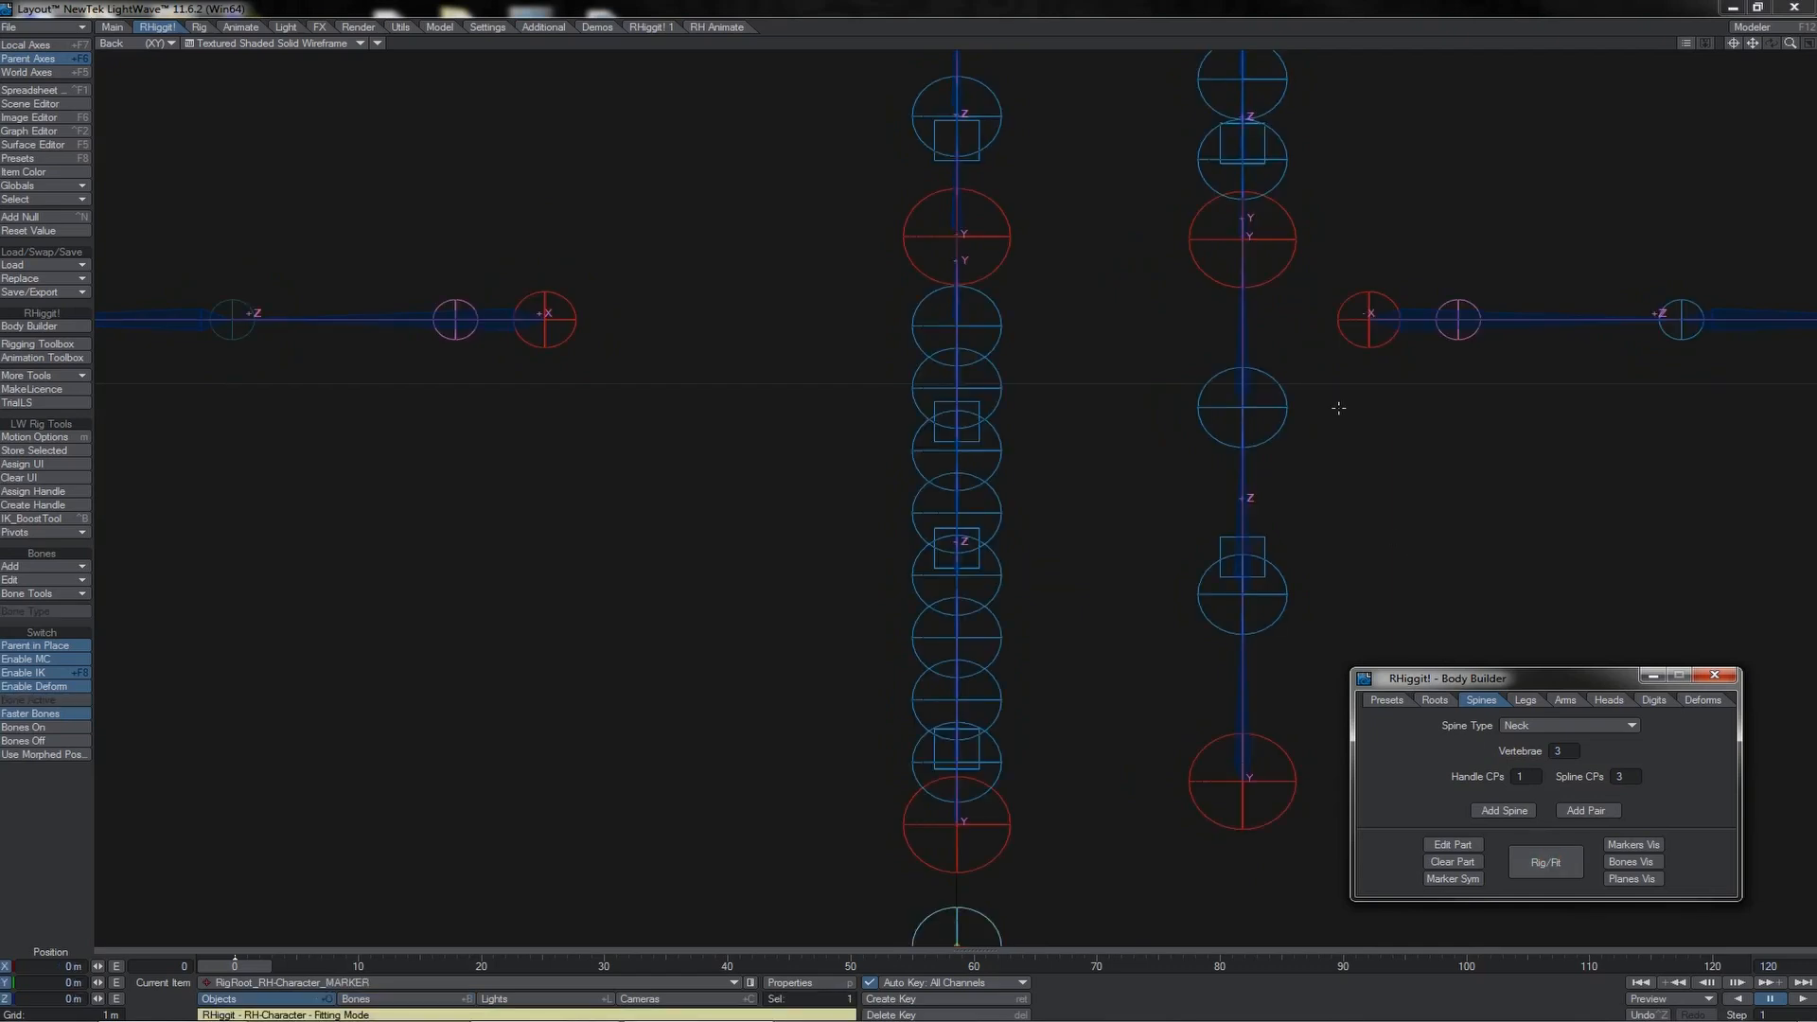
click(1249, 346)
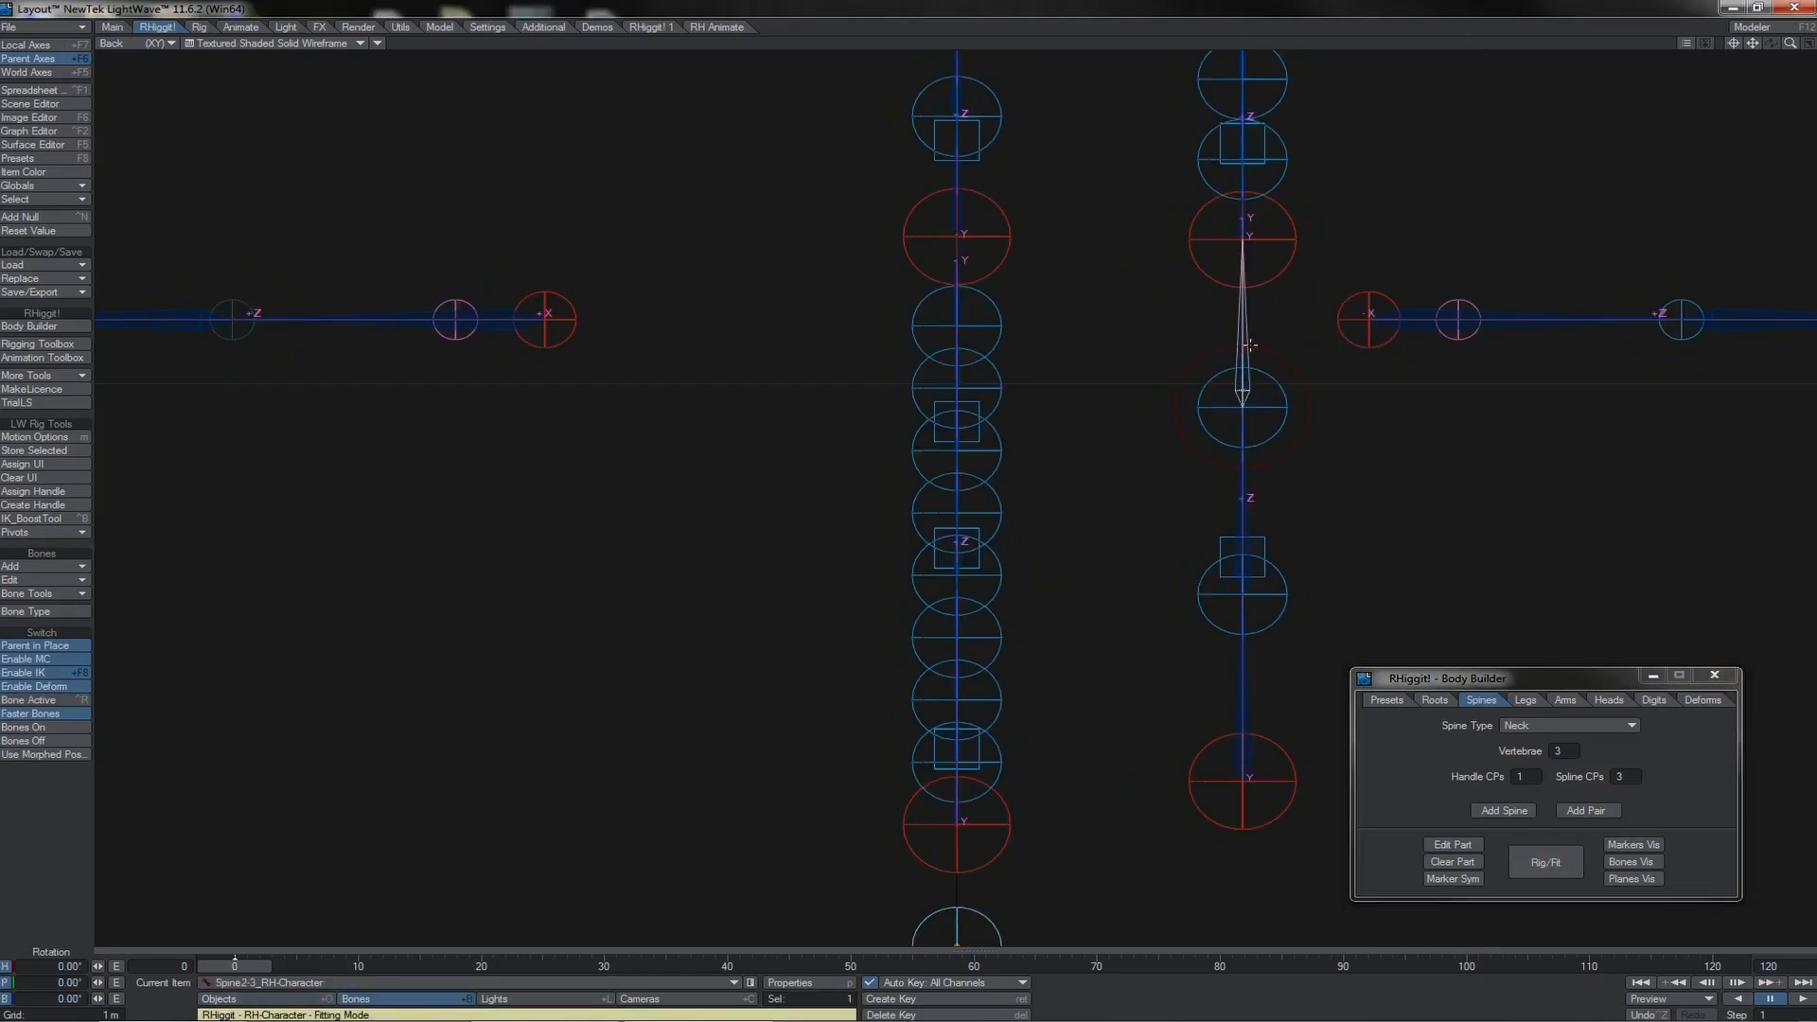